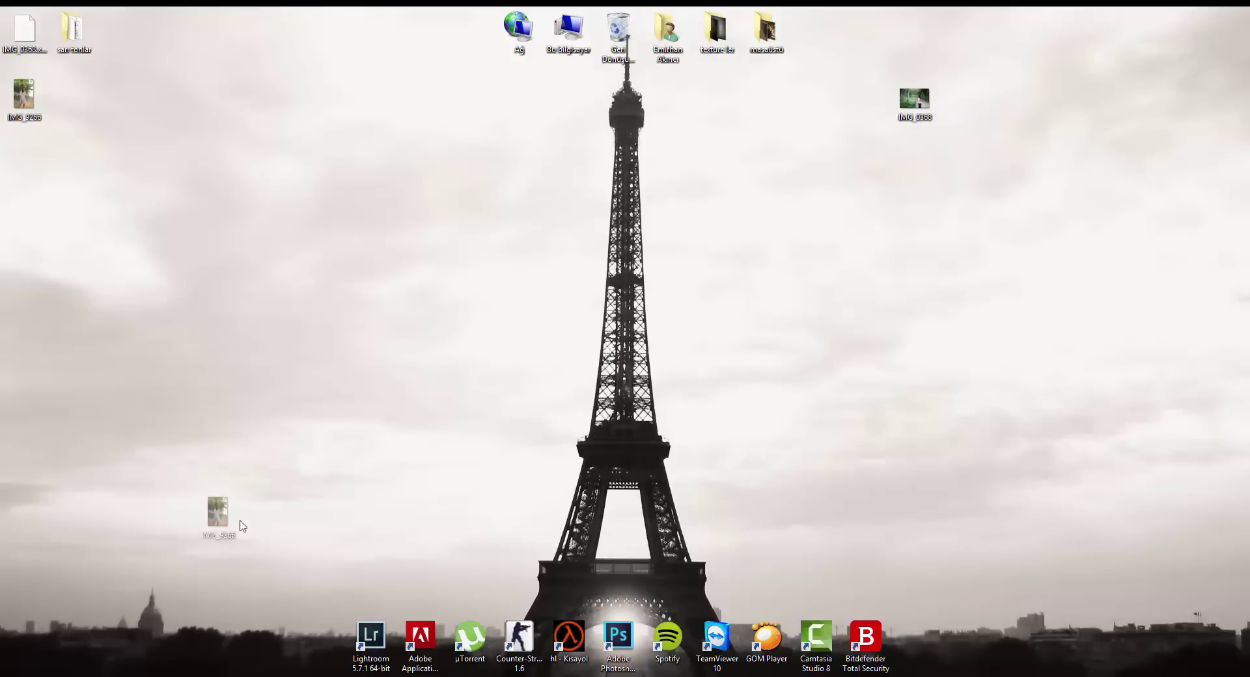
Open the raw photo IMG_9266 from the desktop in Camera Raw
double_click(218, 514)
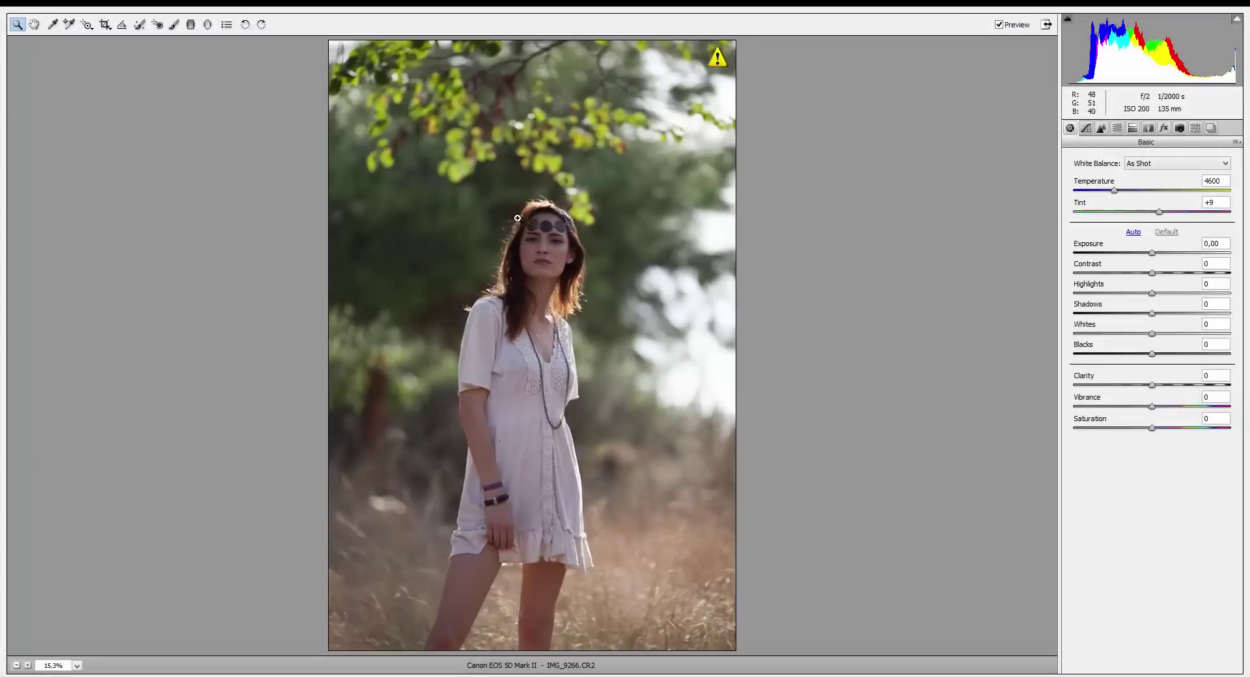
Set the Adjustment Brush to Clarity +6 and paint brightening over her face and dress
click(521, 305)
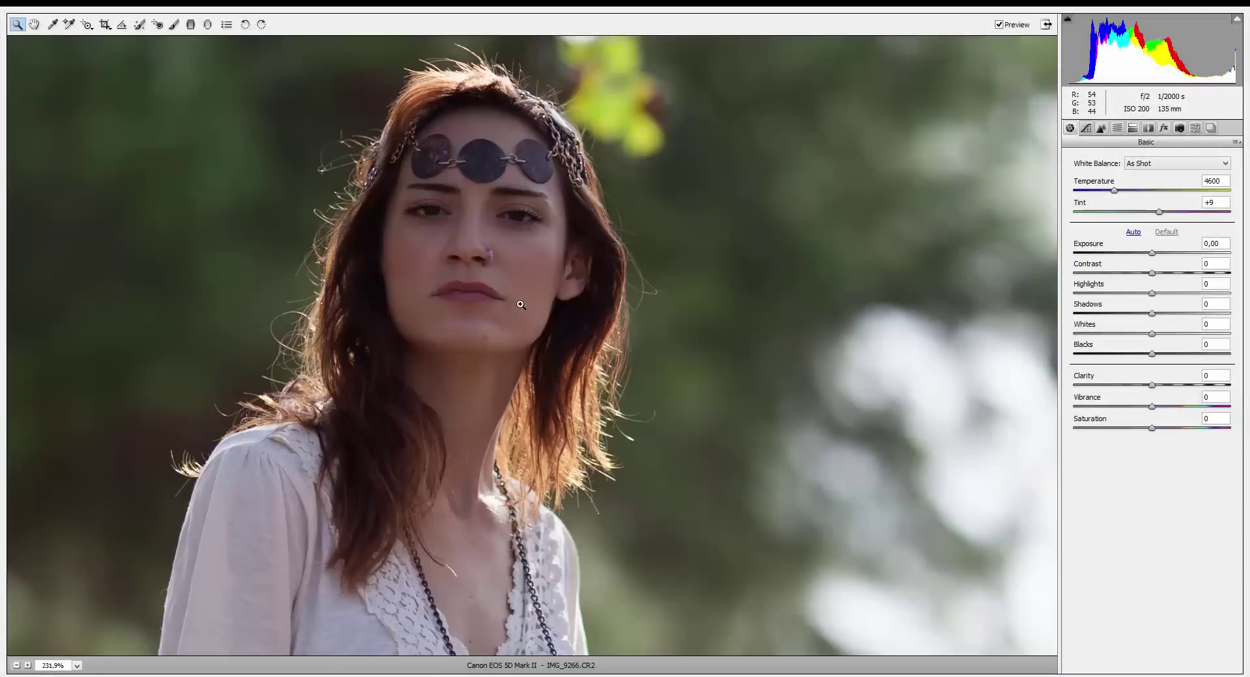
key(ctrl+0)
key(k)
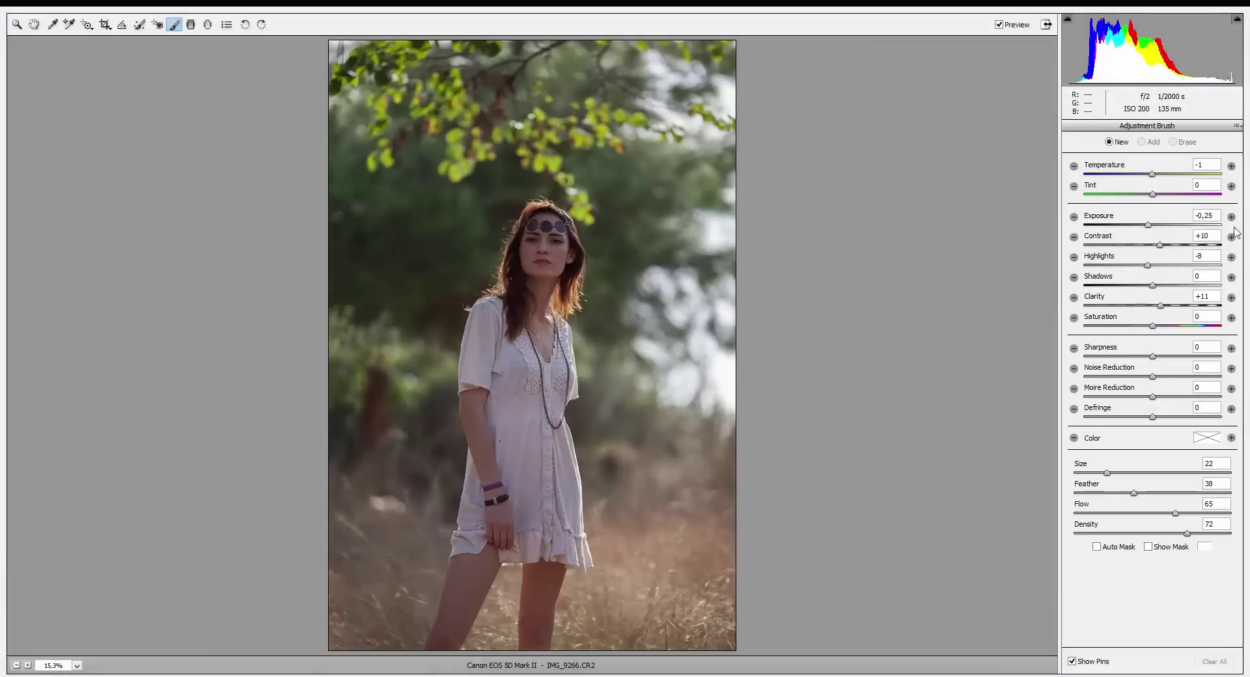
text(6)
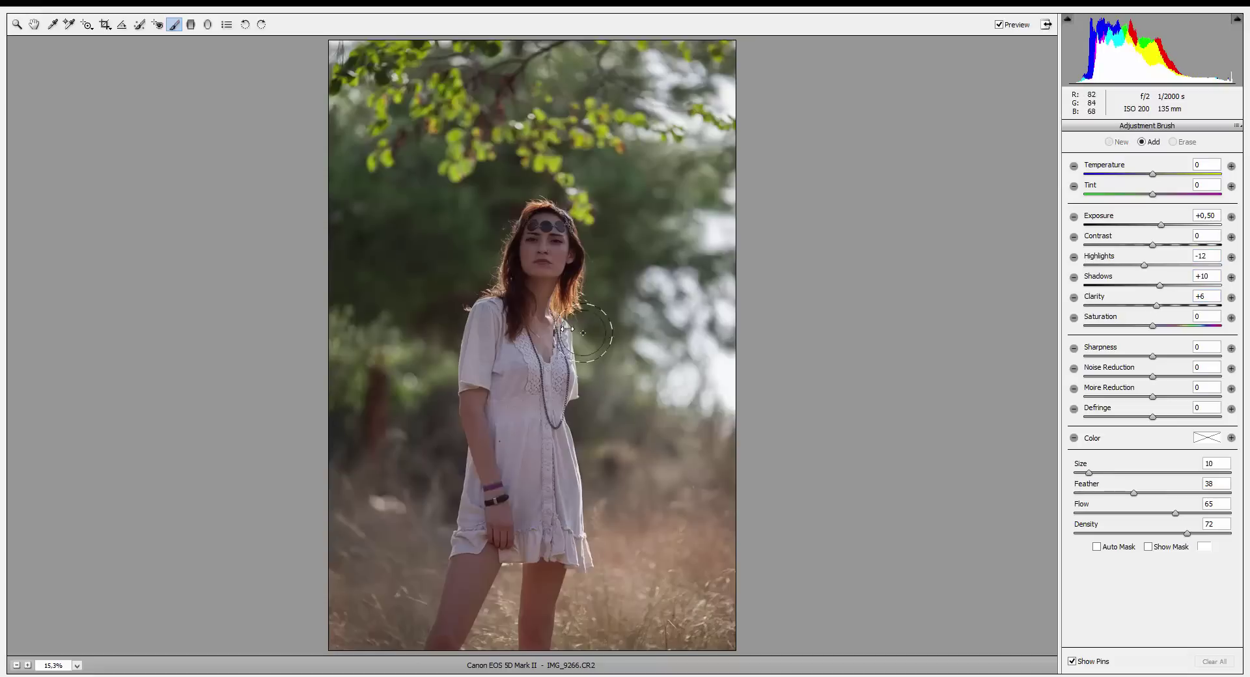
click(534, 248)
mouse_move(530, 268)
mouse_down()
mouse_move(488, 391)
mouse_move(508, 498)
mouse_move(540, 316)
mouse_move(551, 512)
mouse_move(508, 498)
mouse_move(419, 516)
mouse_move(403, 597)
mouse_move(423, 651)
mouse_up()
Zoom in and paint brightening over her thigh and leg, then enlarge the brush
key(ctrl+plus)
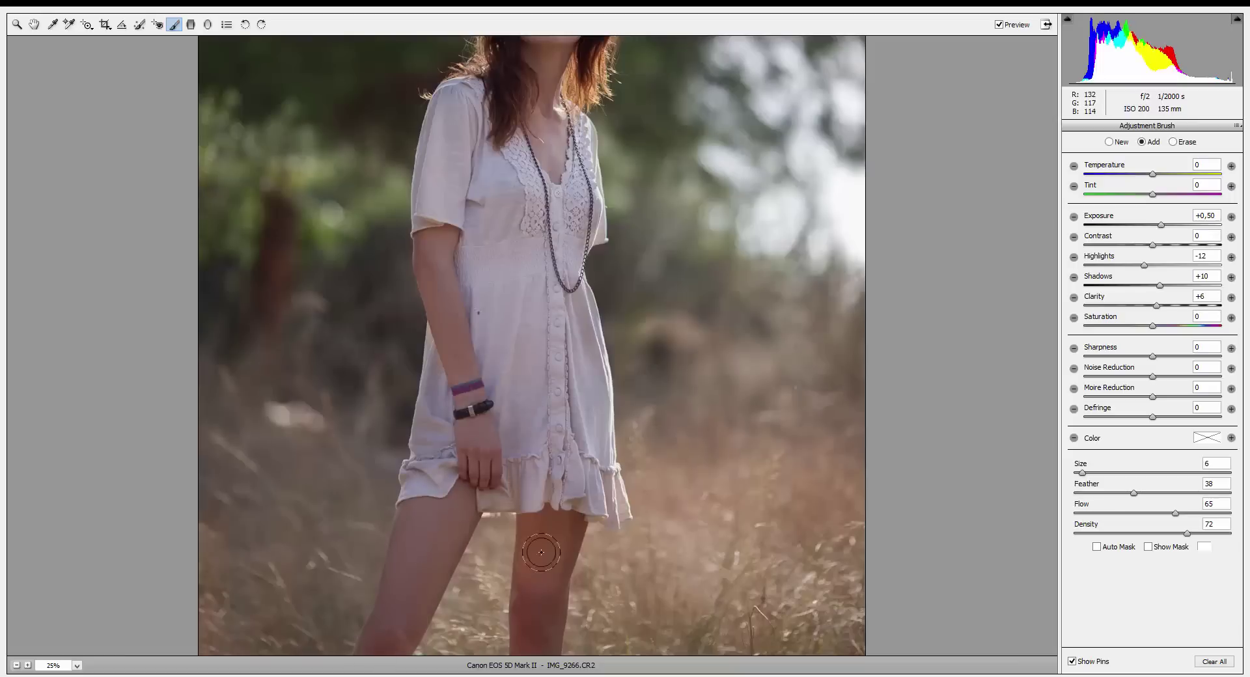
mouse_move(550, 482)
mouse_down()
mouse_move(544, 586)
mouse_move(544, 573)
mouse_up()
scroll(559, 460, up, 5)
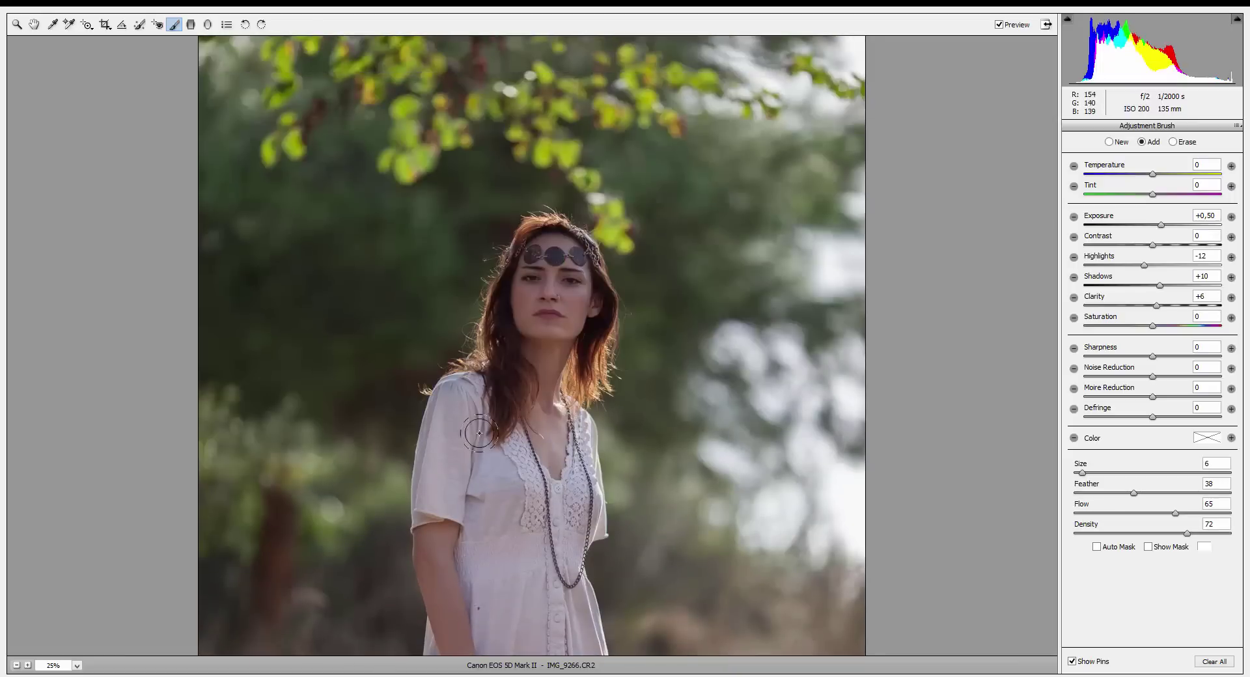
right_click(592, 505)
click(646, 489)
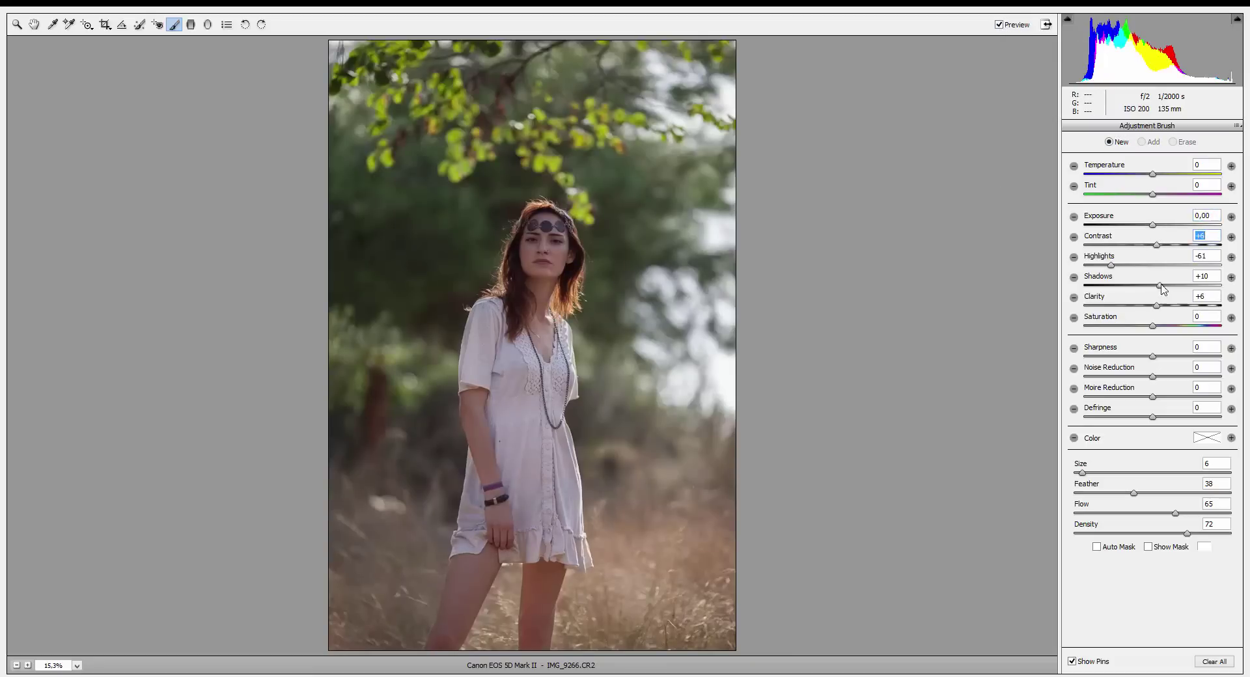
click(1205, 276)
text(-4)
key(bracketright)
key(bracketright)
key(bracketright)
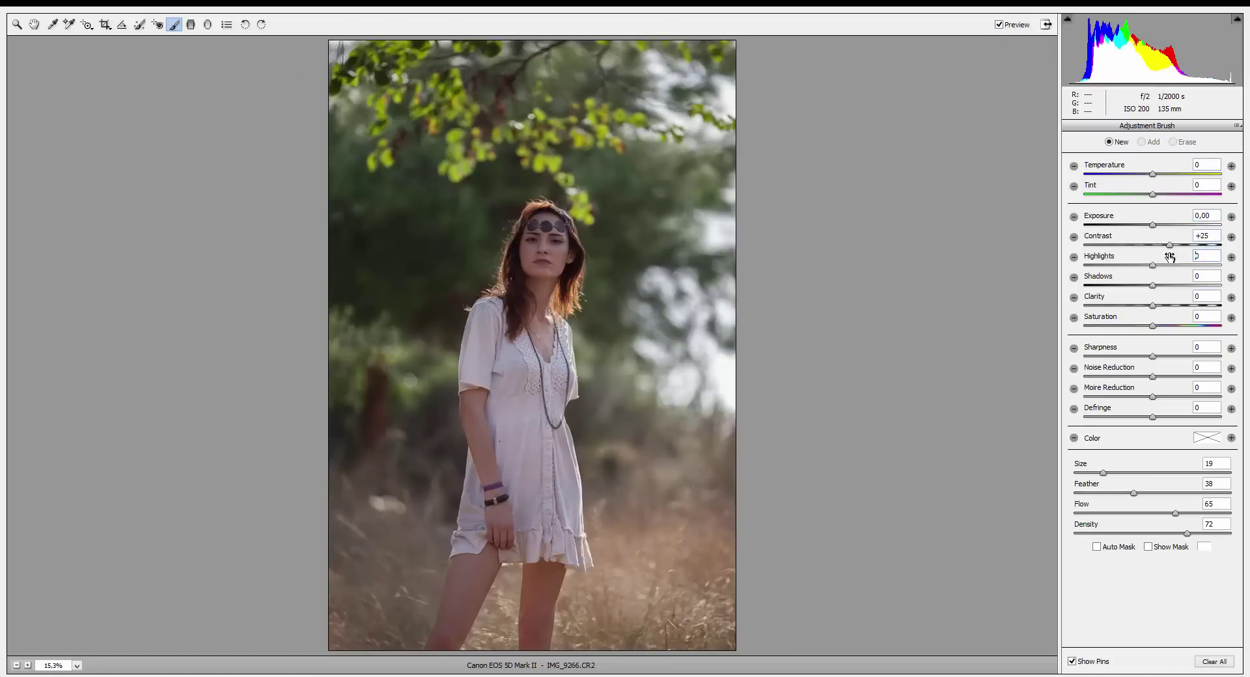
key(bracketright)
key(bracketright)
key(bracketright)
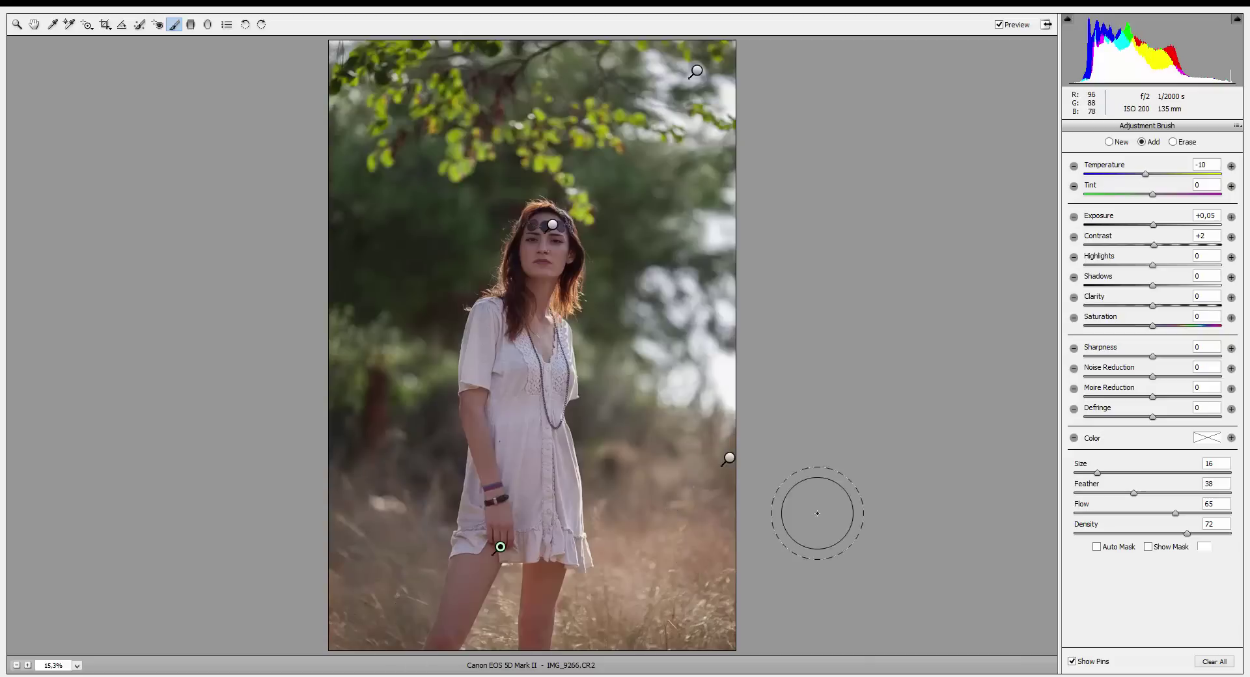
Leave local adjustments and cool the photo's global white balance
click(17, 24)
click(1177, 163)
drag(1113, 188, 1102, 188)
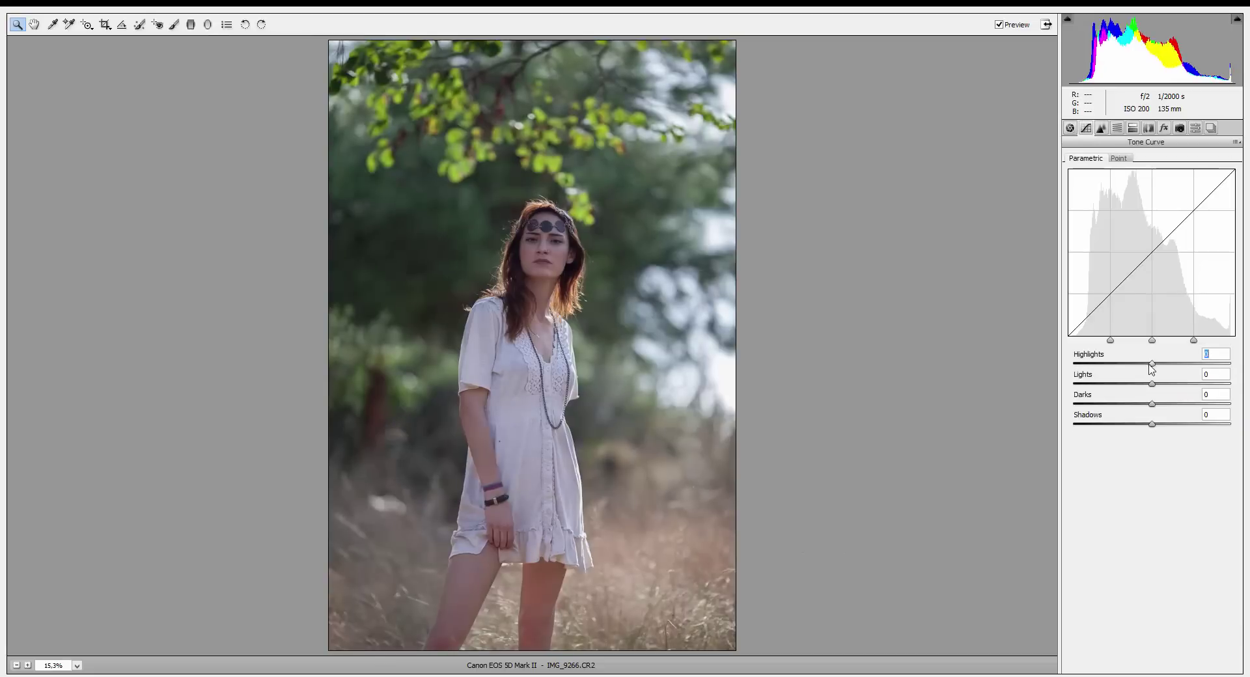
Flatten the tone curve for a matte look, darken the greens and shift them toward yellow
mouse_move(1151, 363)
mouse_down()
mouse_move(1141, 363)
mouse_move(1163, 404)
mouse_up()
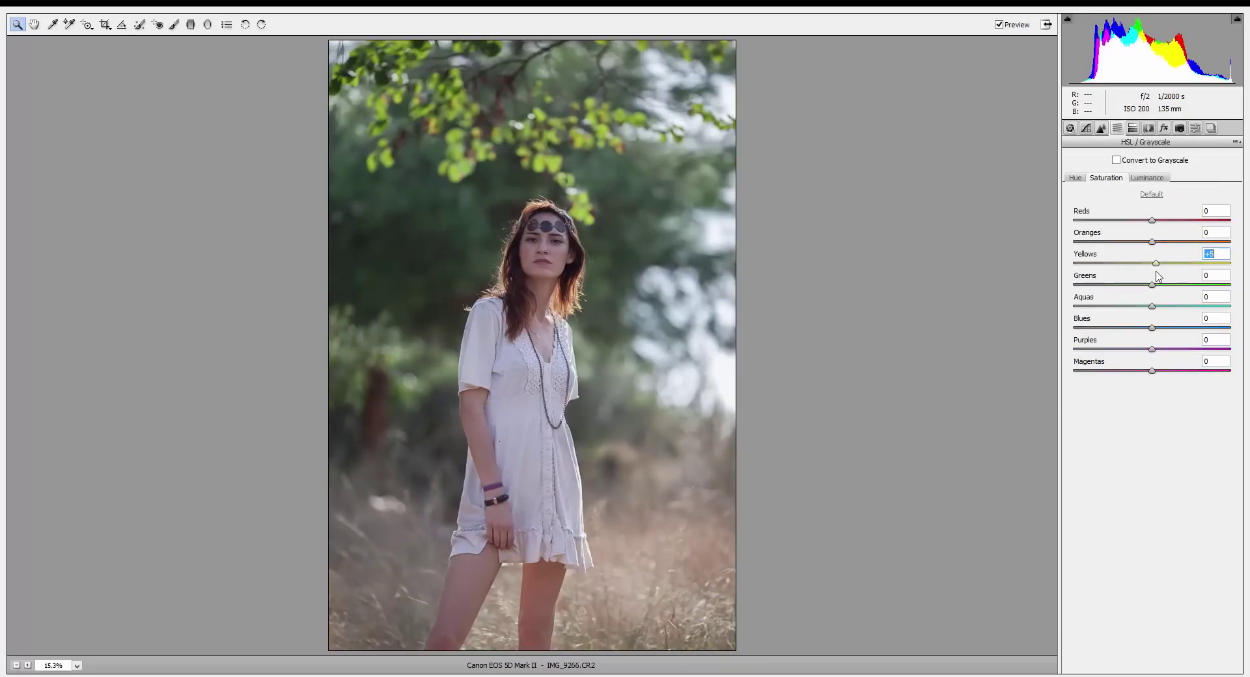
click(1147, 178)
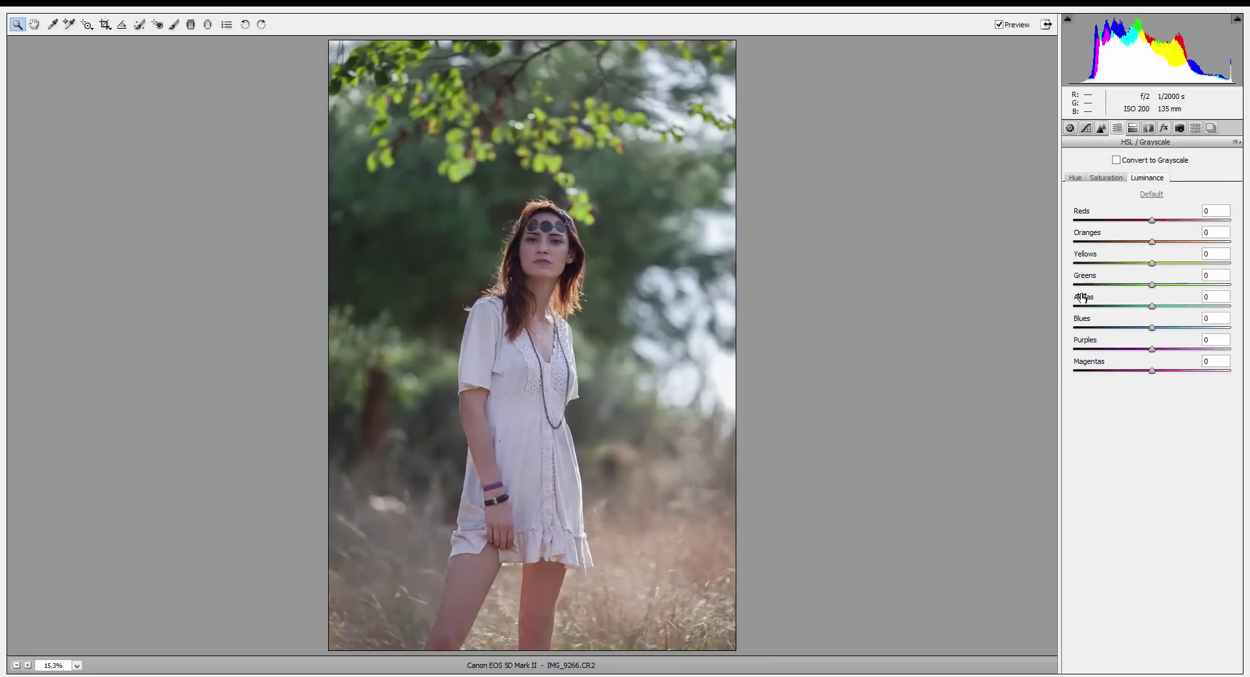
drag(1151, 284, 1152, 317)
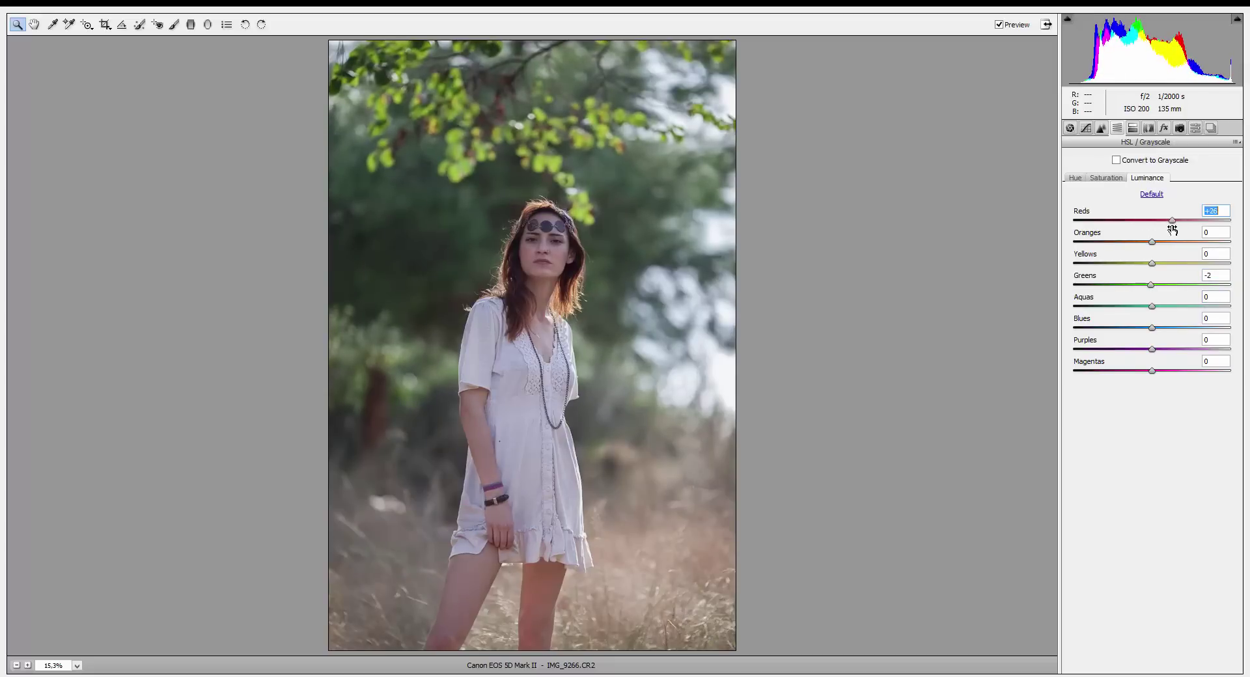
click(1075, 178)
drag(1152, 285, 1116, 307)
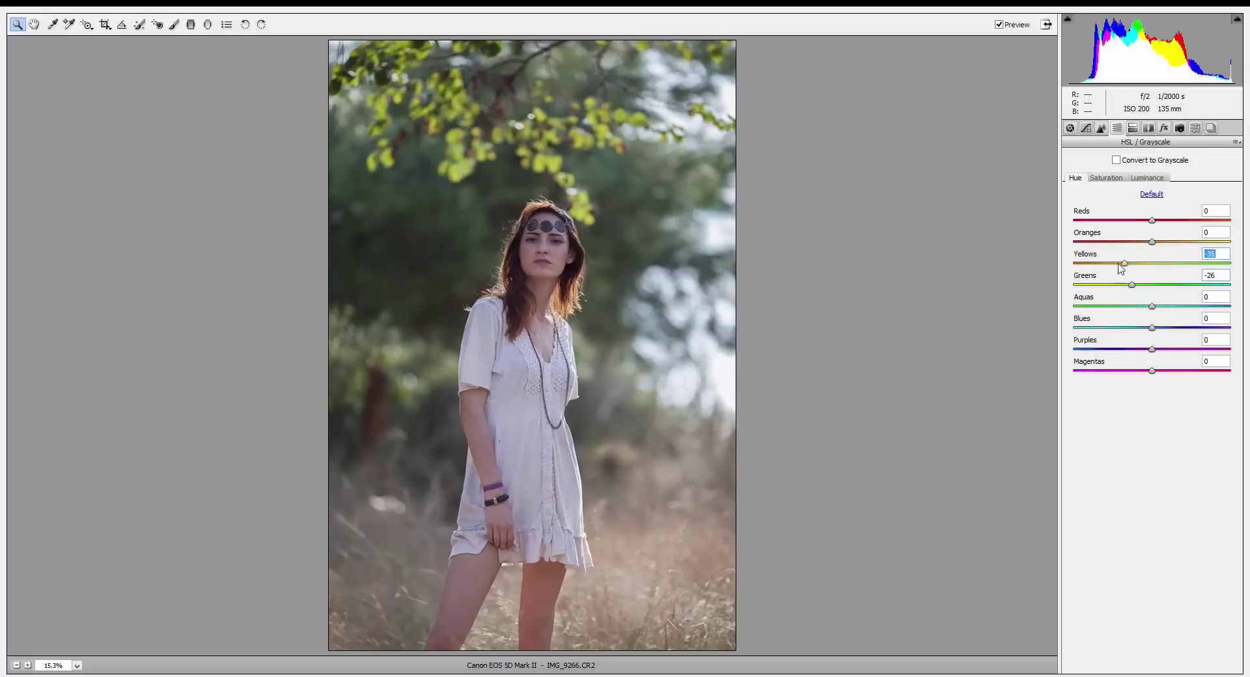
Split-tone warm highlights and faint blue shadows, then open the photo in Photoshop
click(1148, 128)
mouse_move(1073, 201)
mouse_down()
mouse_move(1105, 201)
mouse_move(1099, 179)
mouse_move(1074, 191)
mouse_up()
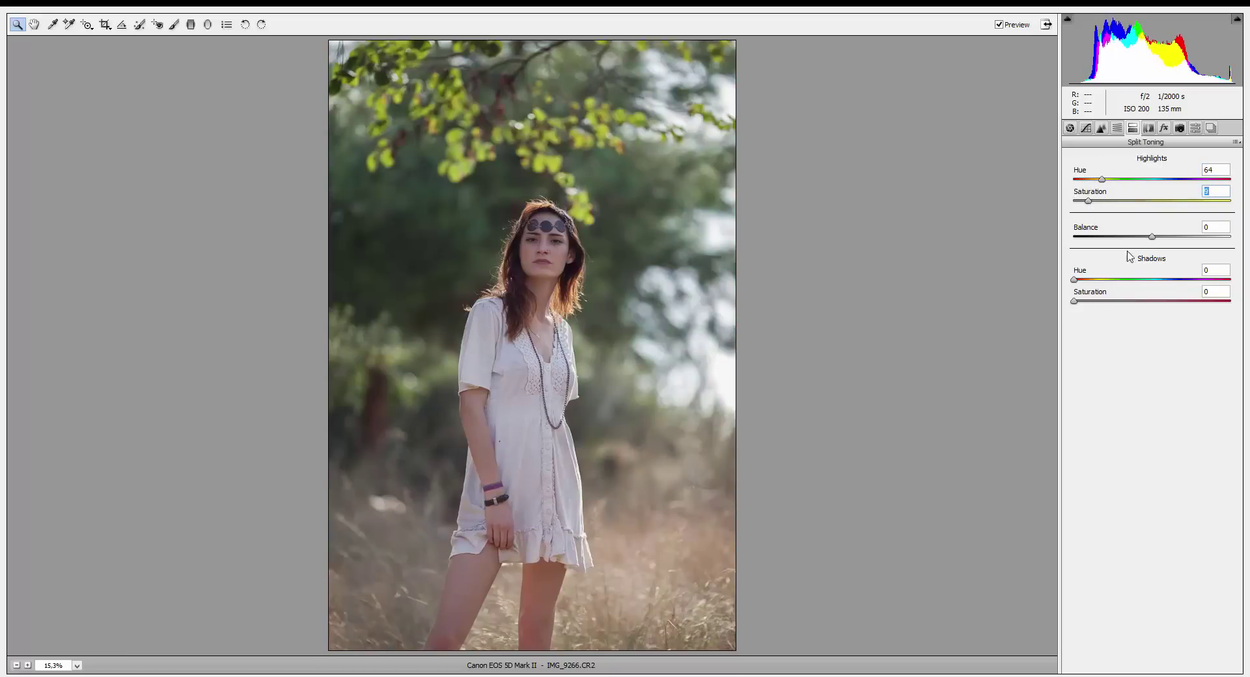
drag(1128, 237, 1156, 236)
drag(1111, 306, 1082, 308)
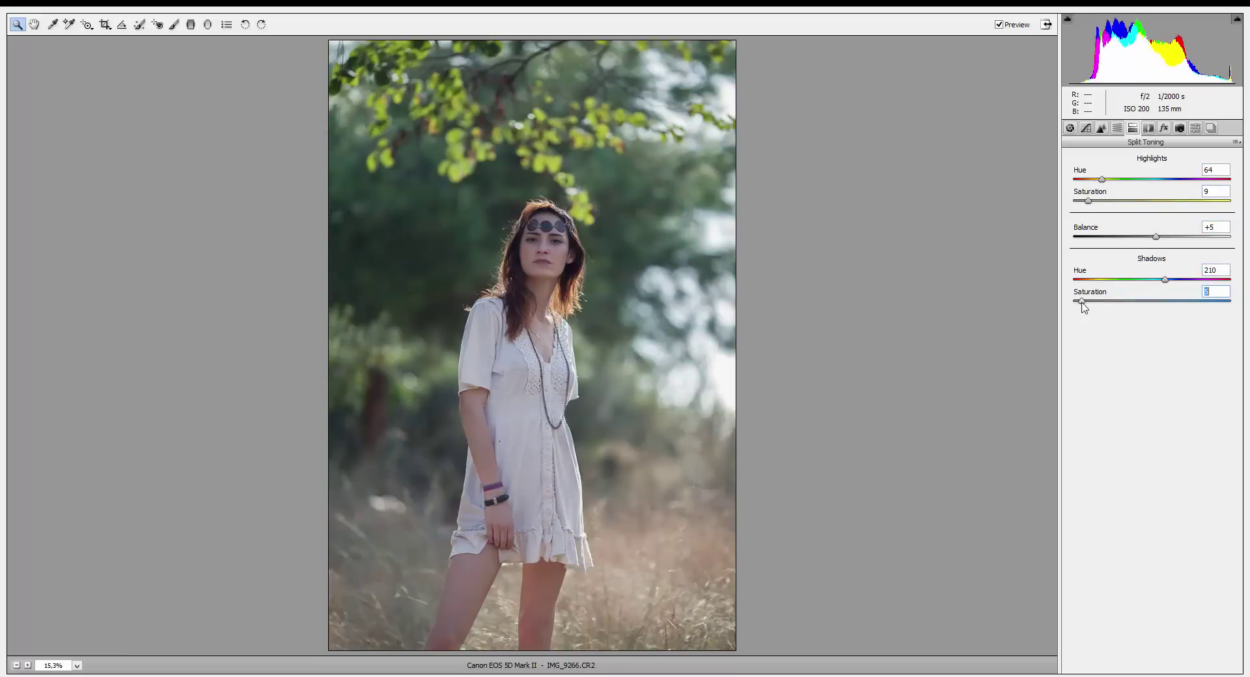
key(Return)
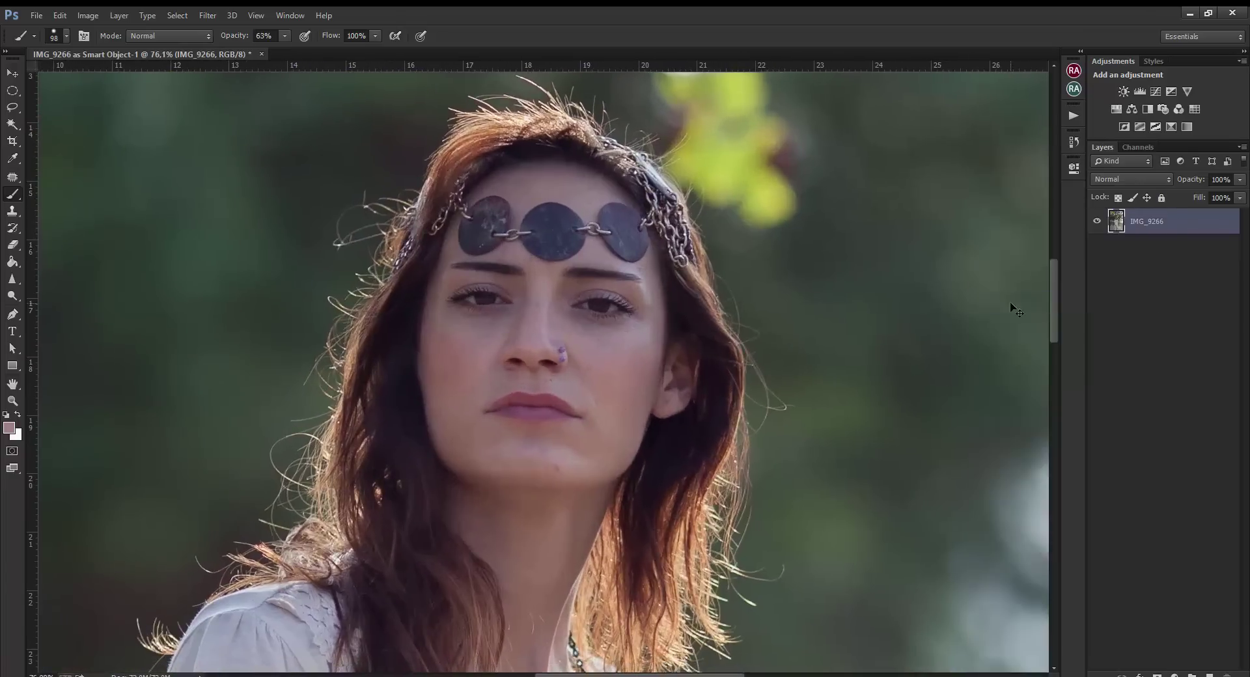
Duplicate the photo layer and patch away a blemish on her cheek
key(ctrl+j)
scroll(589, 399, up, 4)
key(j)
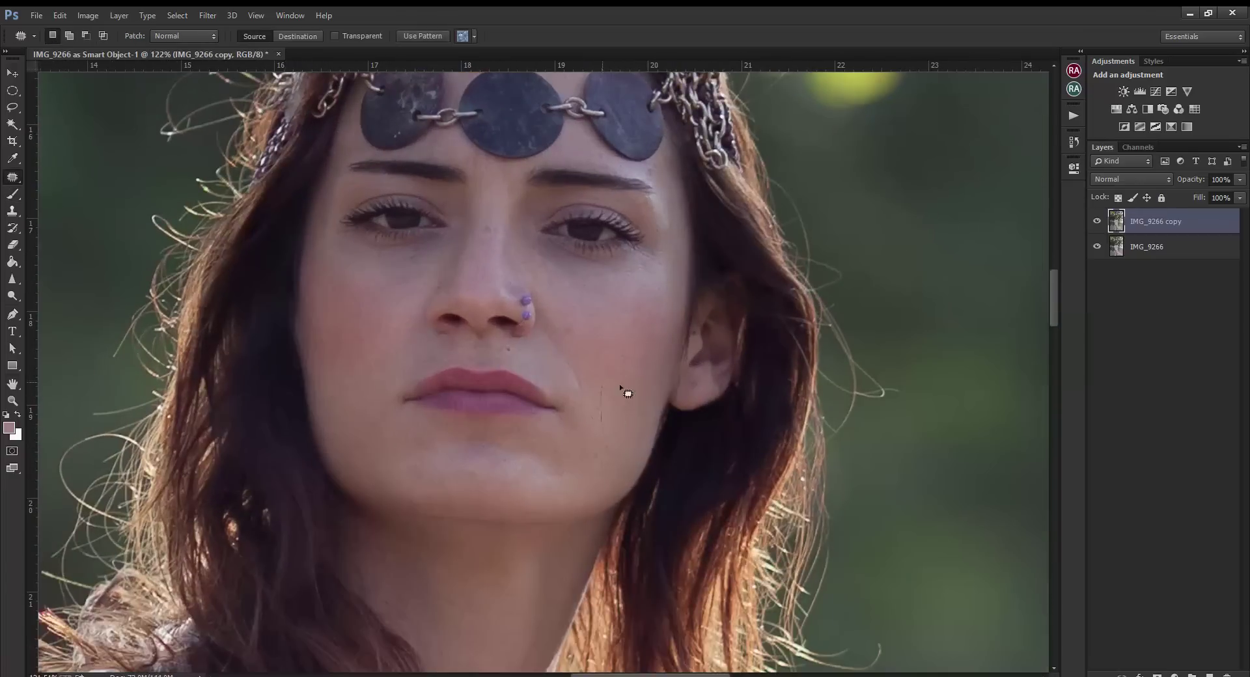
click(620, 386)
key(Return)
drag(621, 391, 616, 405)
key(ctrl+d)
scroll(427, 312, up, 1)
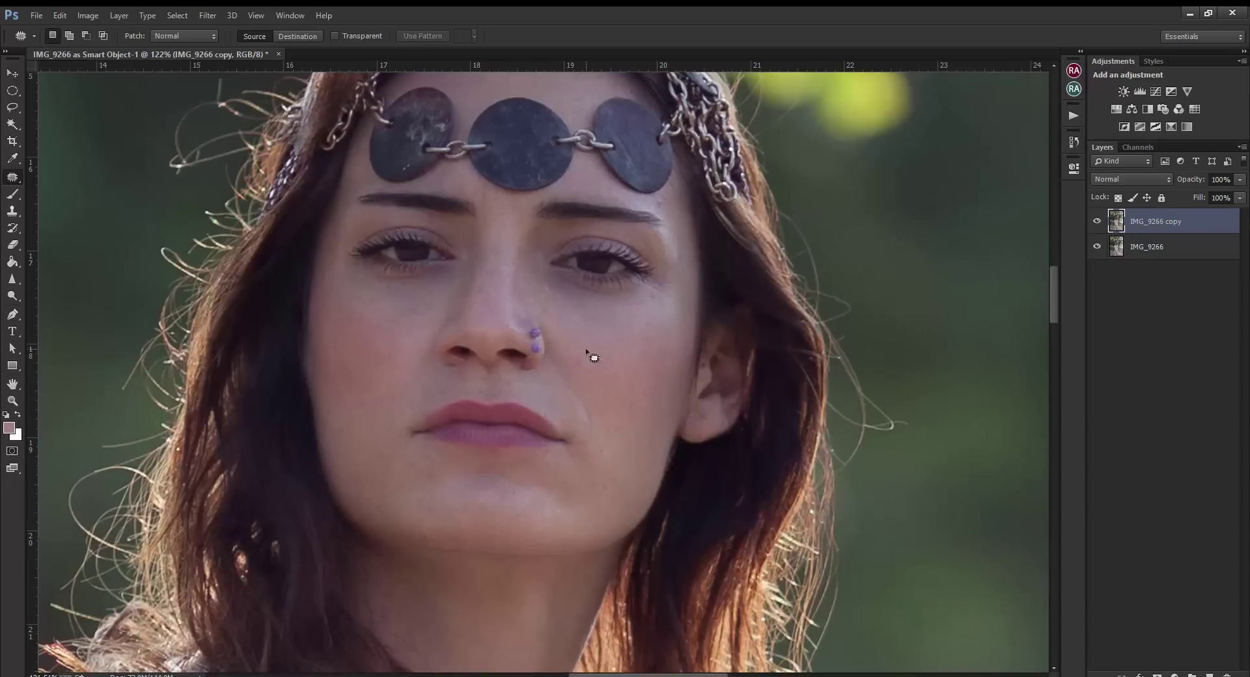
scroll(542, 408, down, 3)
scroll(543, 409, left, 3)
scroll(521, 349, down, 10)
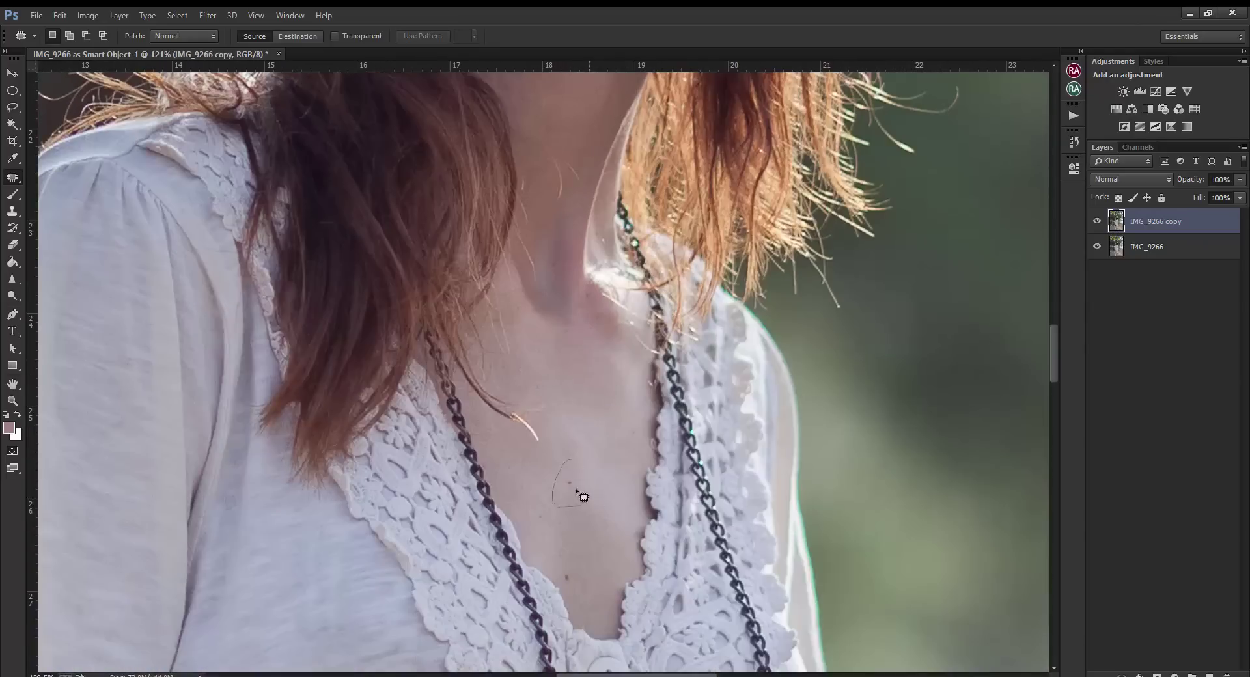
scroll(539, 537, down, 15)
scroll(539, 537, left, 3)
scroll(284, 211, down, 5)
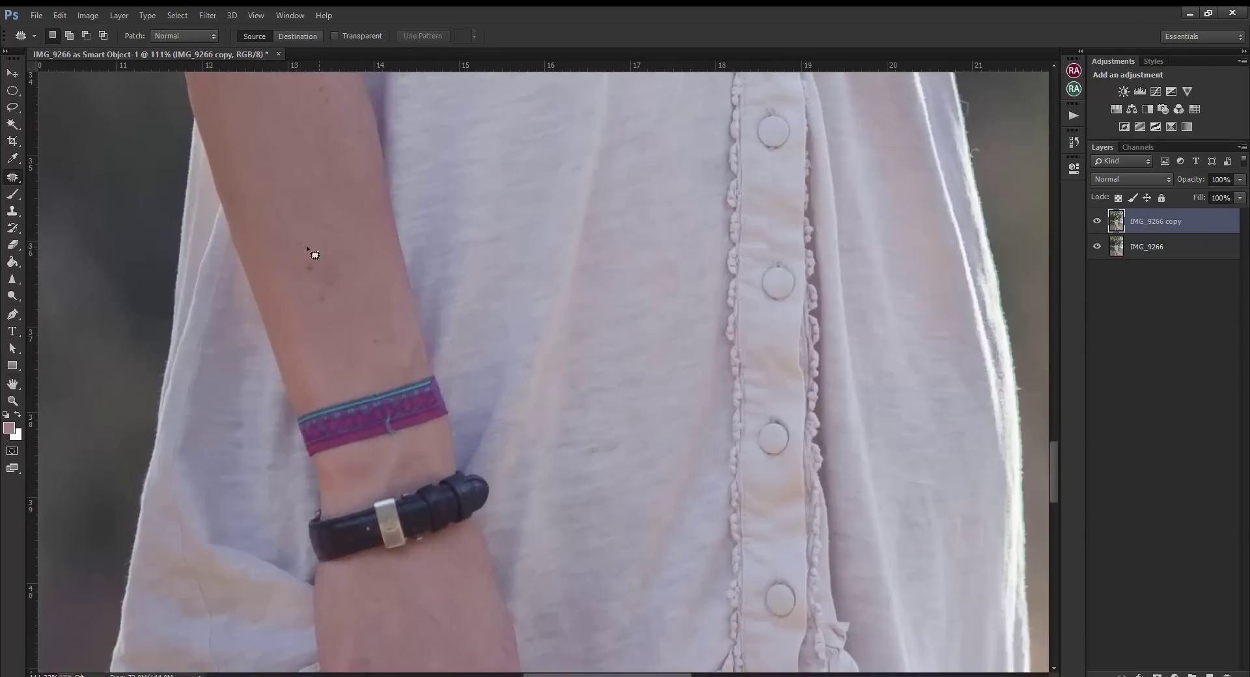
scroll(403, 345, up, 3)
scroll(404, 345, up, 3)
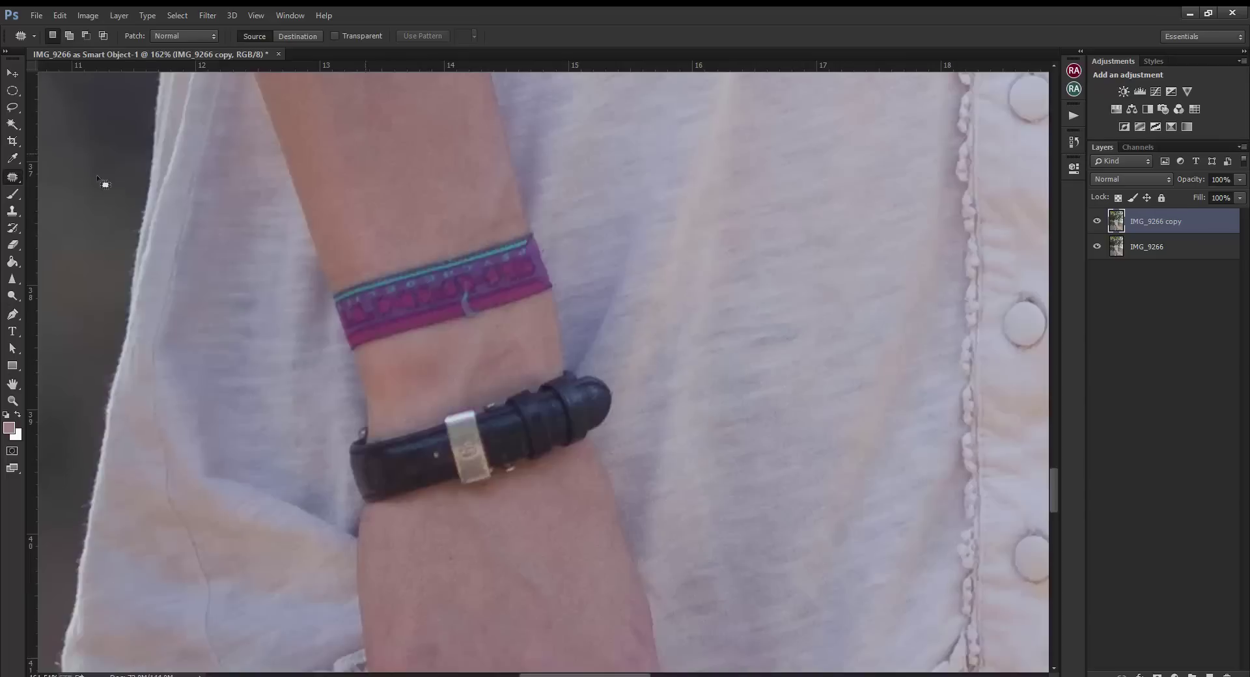
Clone skin over the purple wristband with the Clone Stamp at 58% opacity
key(s)
key(5)
key(8)
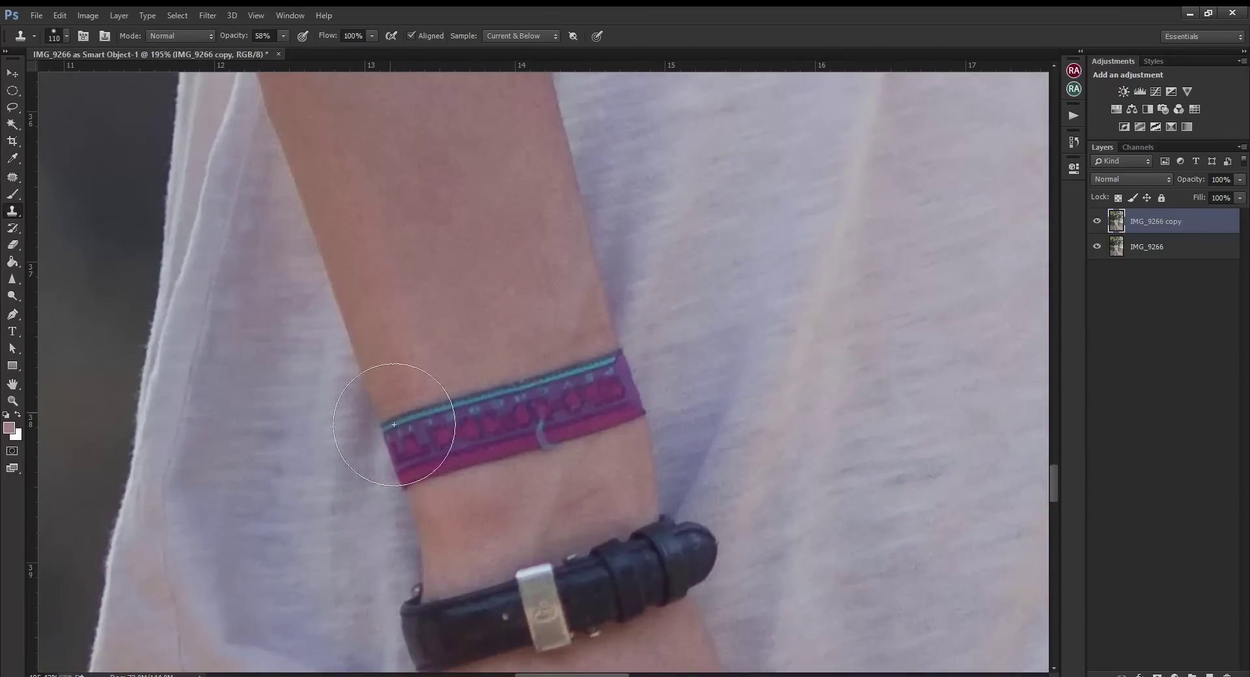
mouse_move(418, 419)
mouse_down()
mouse_move(421, 456)
mouse_move(629, 390)
mouse_move(480, 395)
mouse_up()
scroll(721, 396, down, 3)
scroll(721, 396, up, 2)
scroll(502, 302, up, 3)
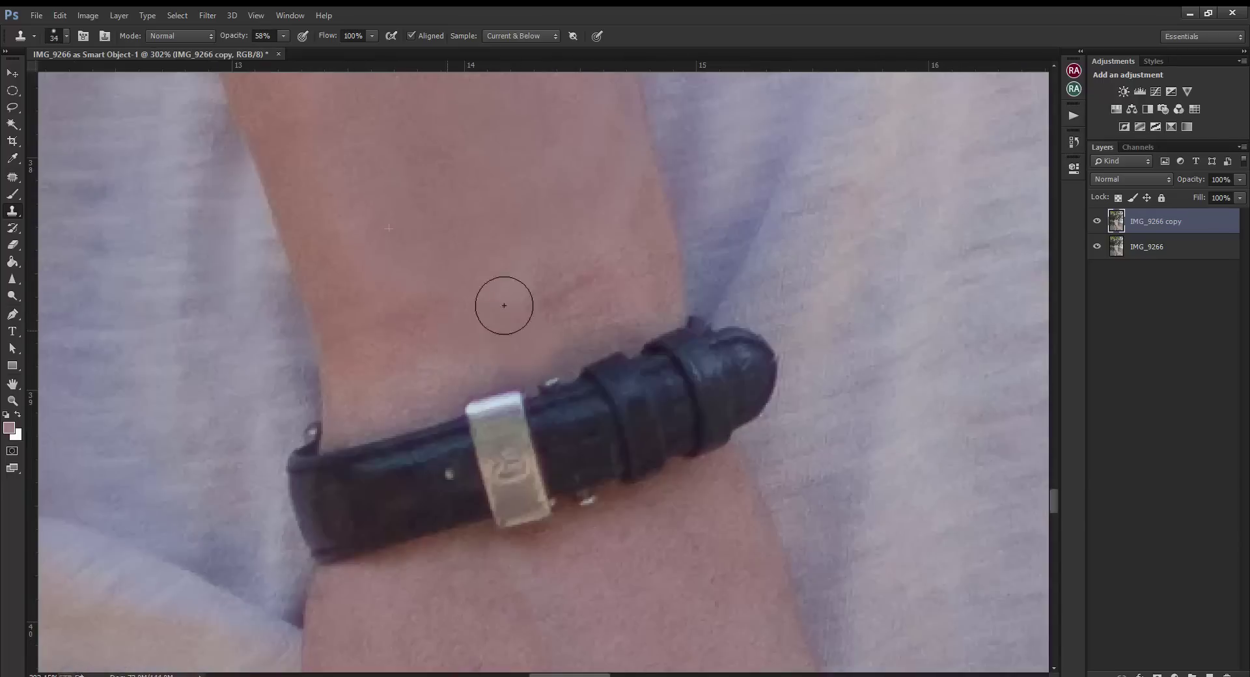
scroll(690, 305, down, 4)
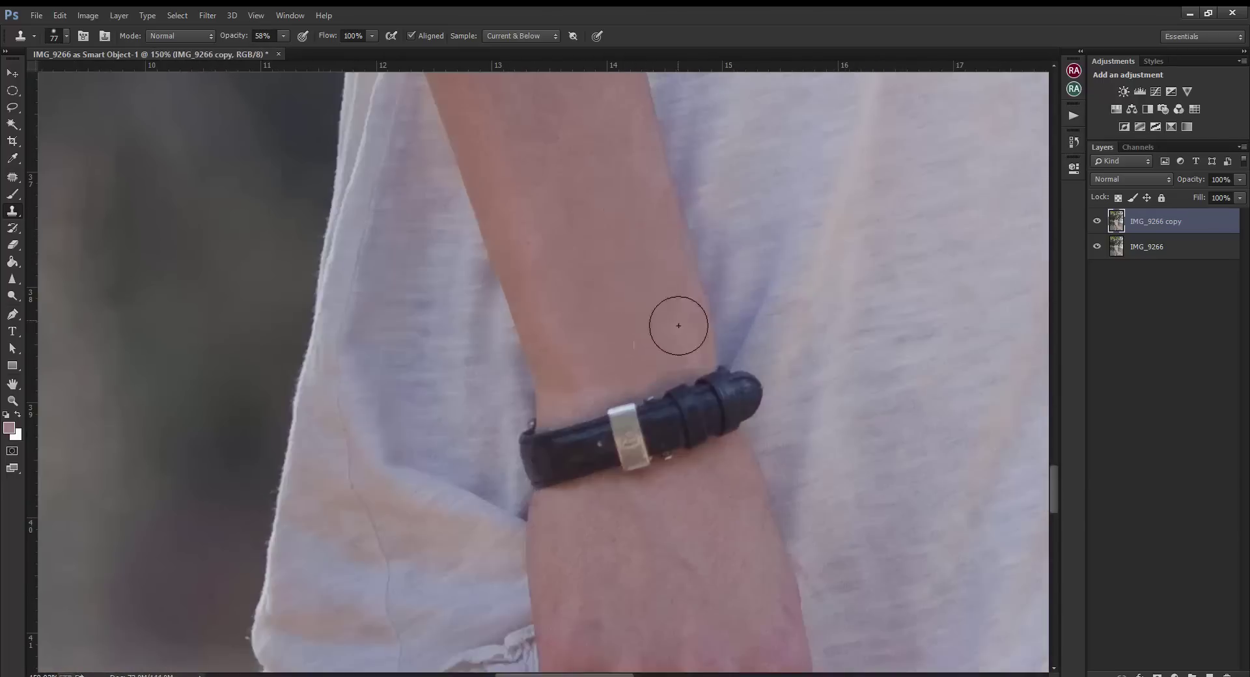
scroll(670, 323, down, 5)
scroll(742, 335, down, 1)
scroll(498, 543, up, 5)
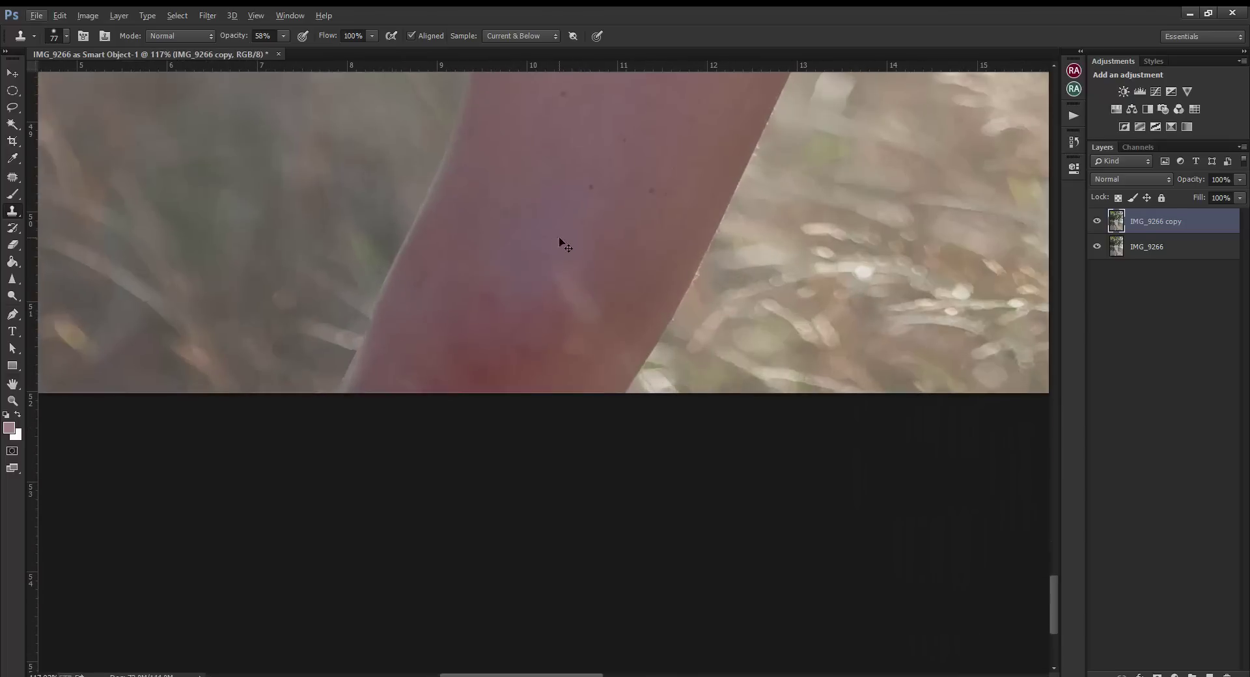
Patch the dark spots on her upper legs and near the knee, then zoom out to review
key(j)
scroll(489, 290, up, 2)
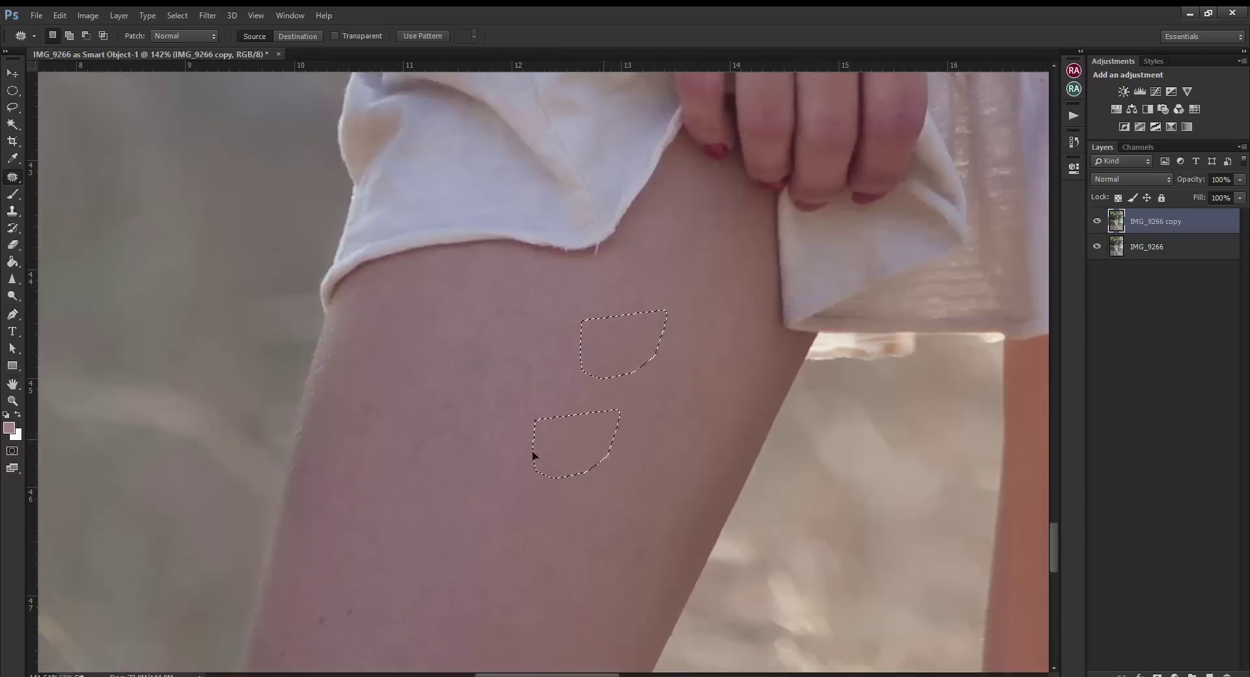
drag(527, 322, 519, 393)
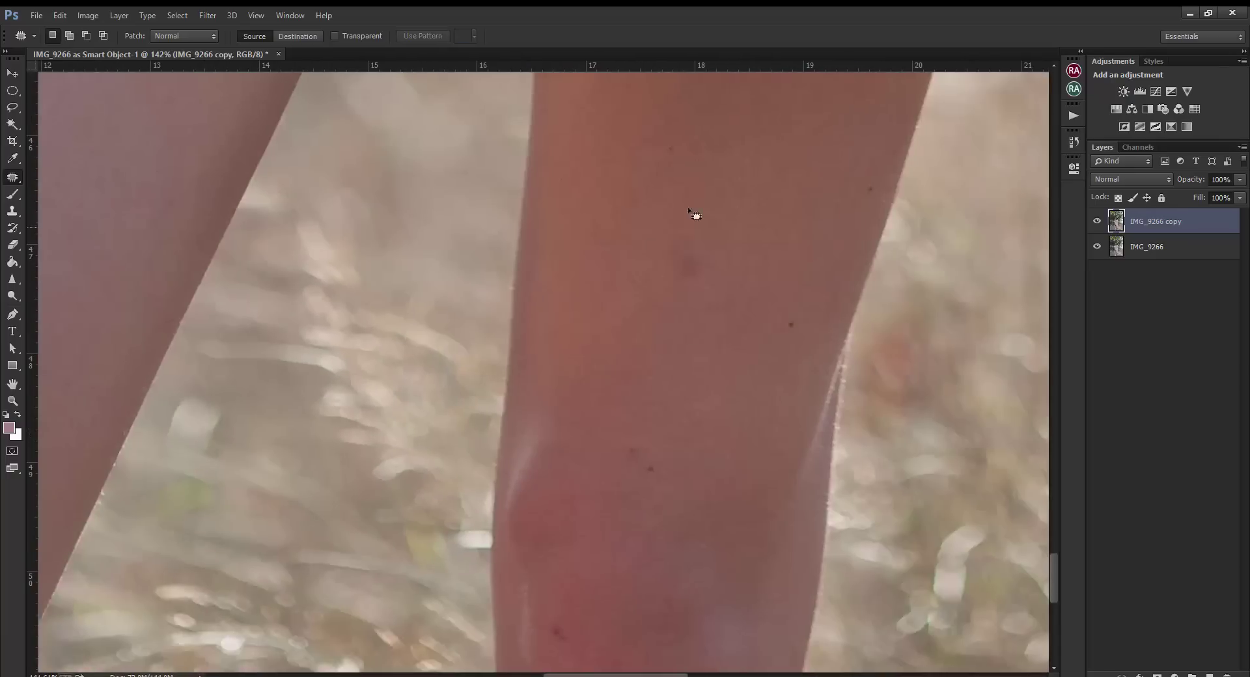
drag(623, 271, 643, 324)
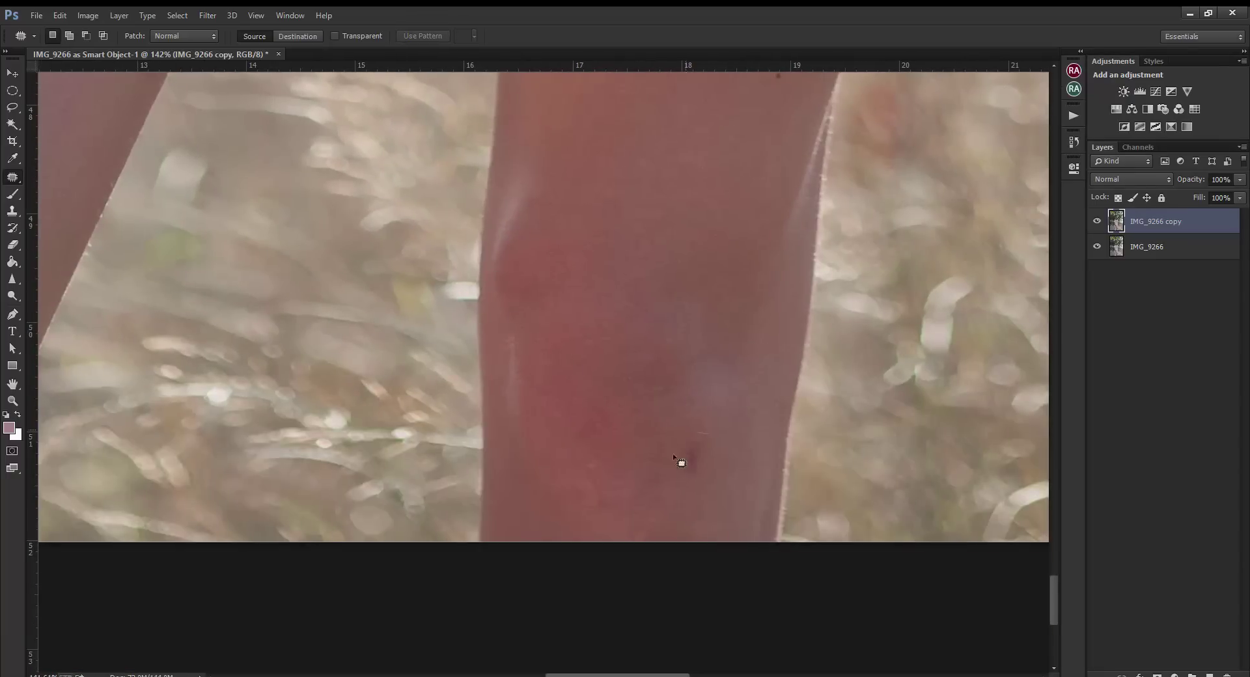
drag(678, 457, 674, 428)
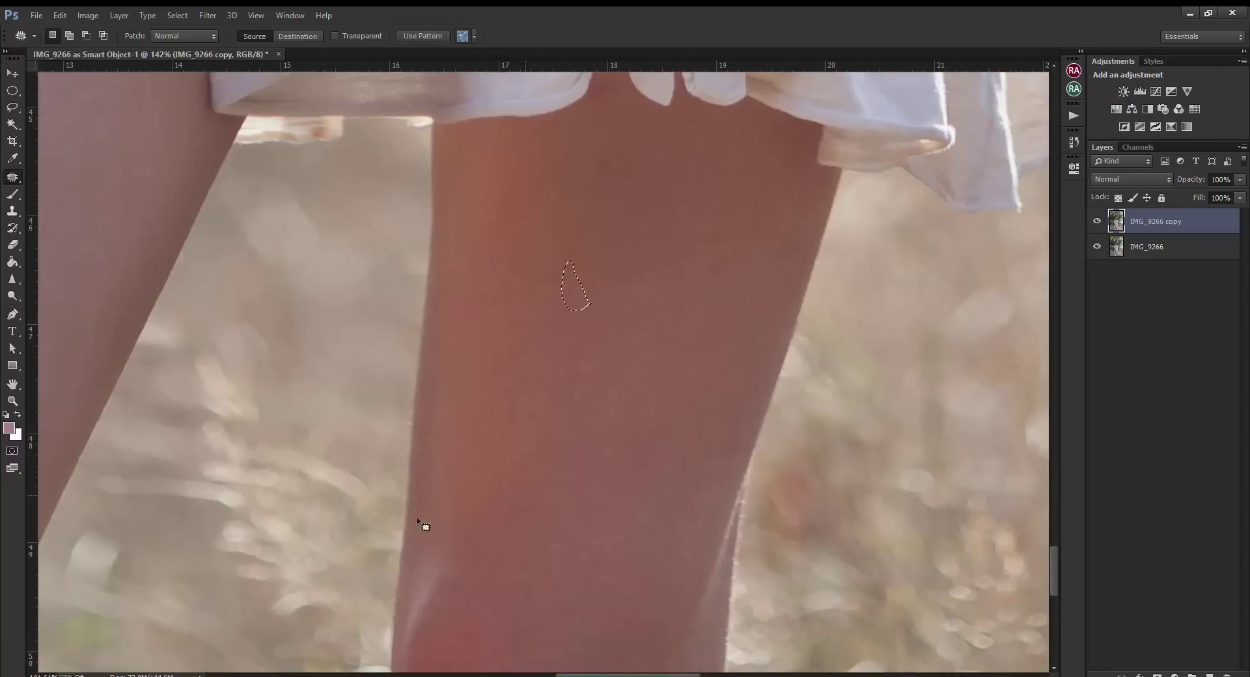
drag(619, 455, 503, 228)
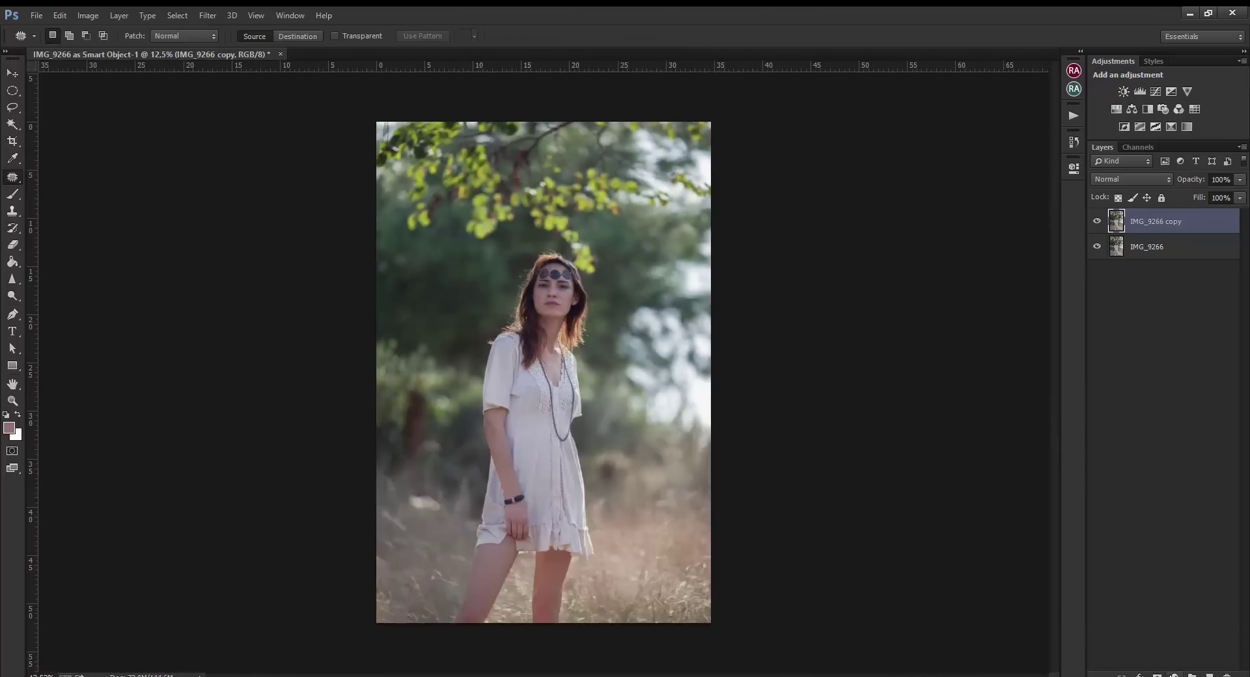
Add Levels and Curves adjustment layers, sampling the black and white points from the photo
click(1140, 91)
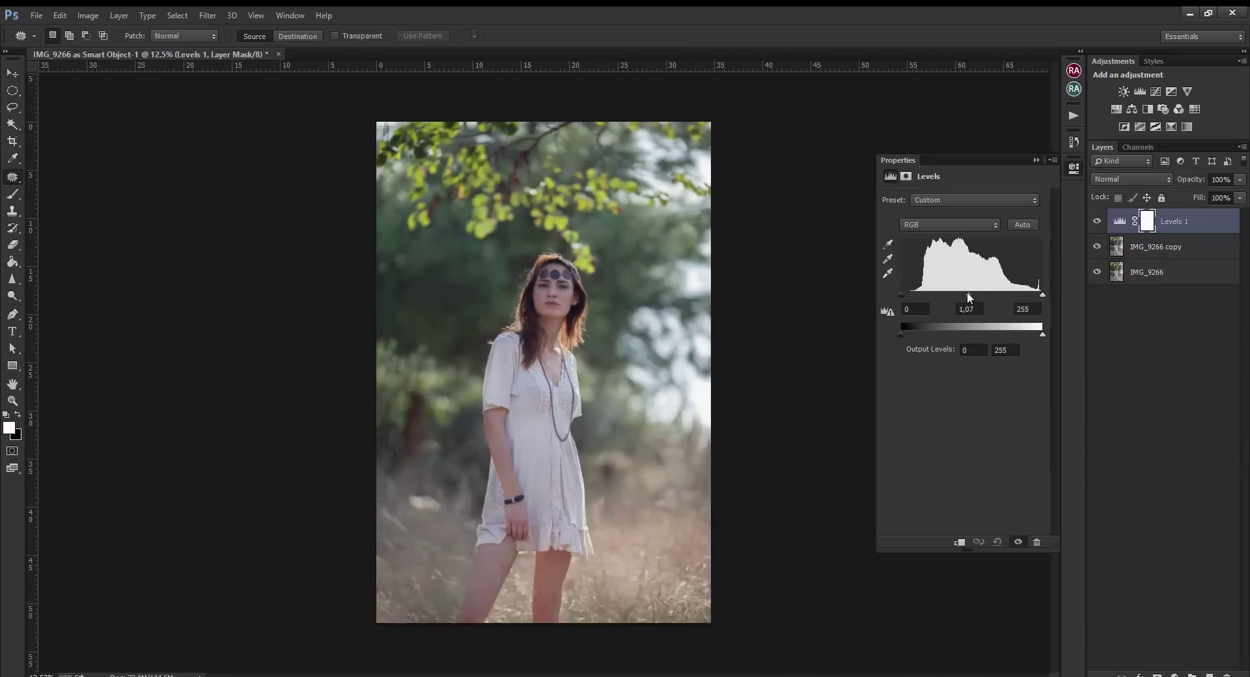
click(1175, 674)
click(1165, 479)
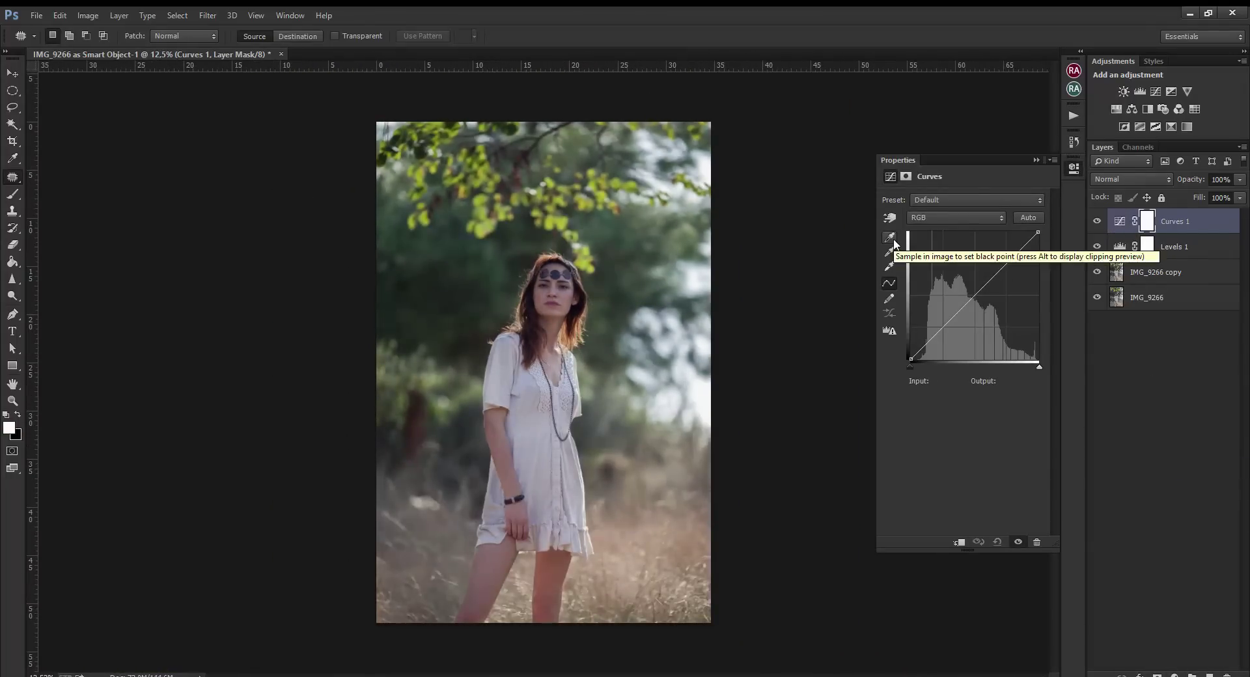
click(894, 241)
mouse_move(910, 366)
mouse_down()
mouse_move(929, 367)
mouse_move(910, 365)
mouse_up()
click(408, 280)
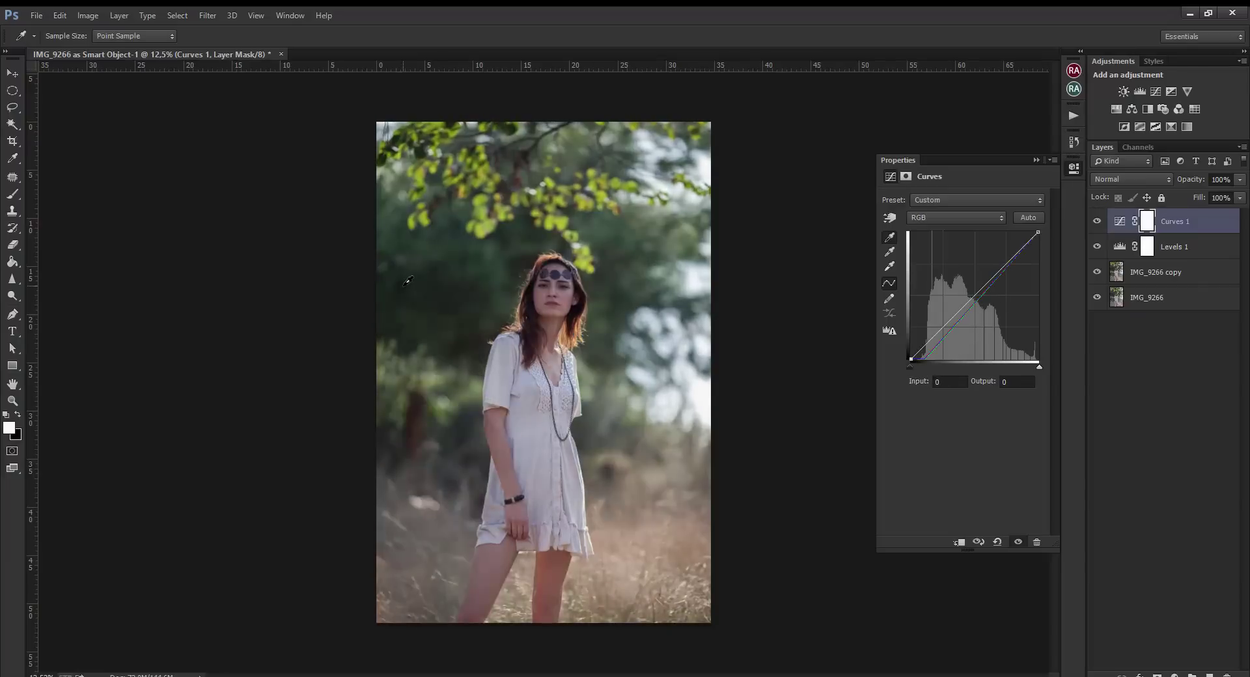
click(888, 266)
click(1039, 365)
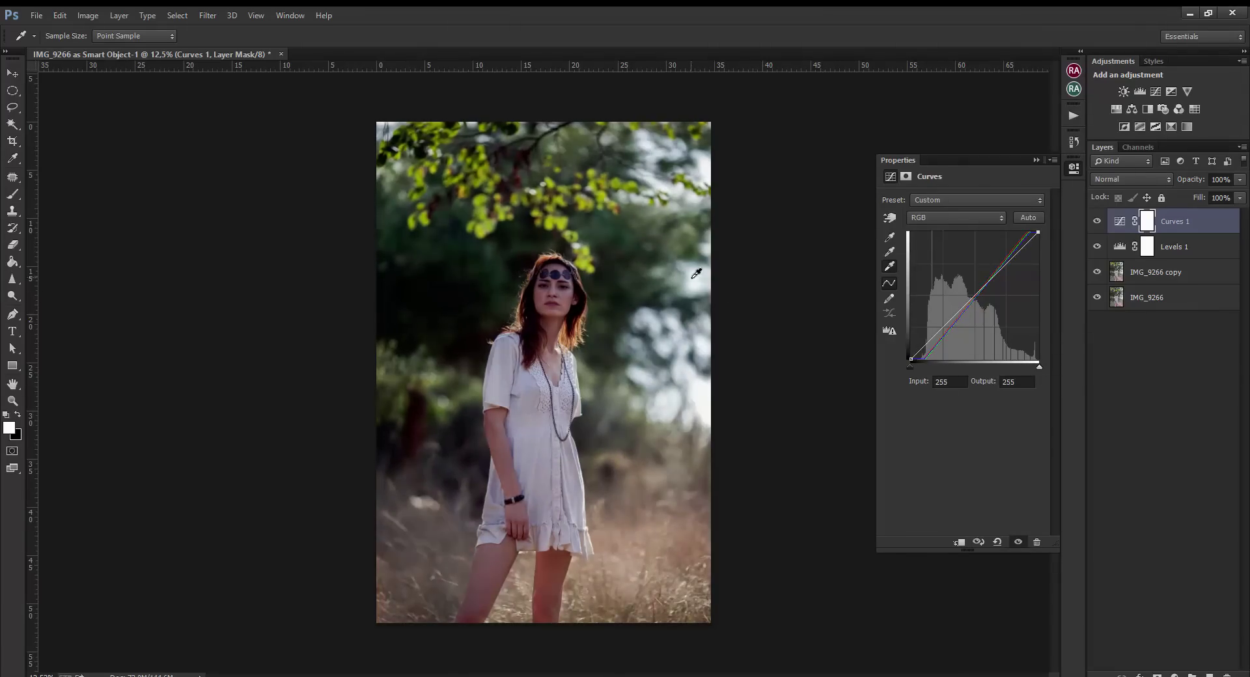
Lower the Curves 1 layer opacity to 25% and select the Levels layer
scroll(566, 565, up, 8)
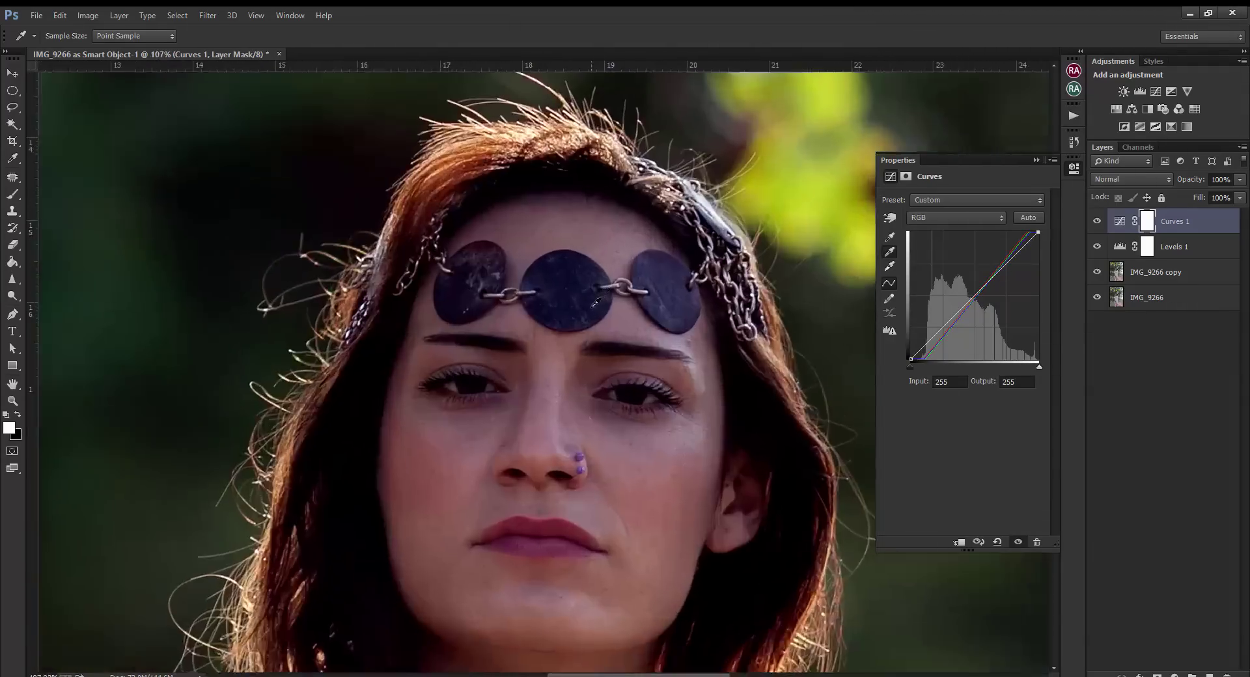
scroll(595, 304, up, 4)
scroll(681, 293, down, 4)
scroll(620, 502, up, 3)
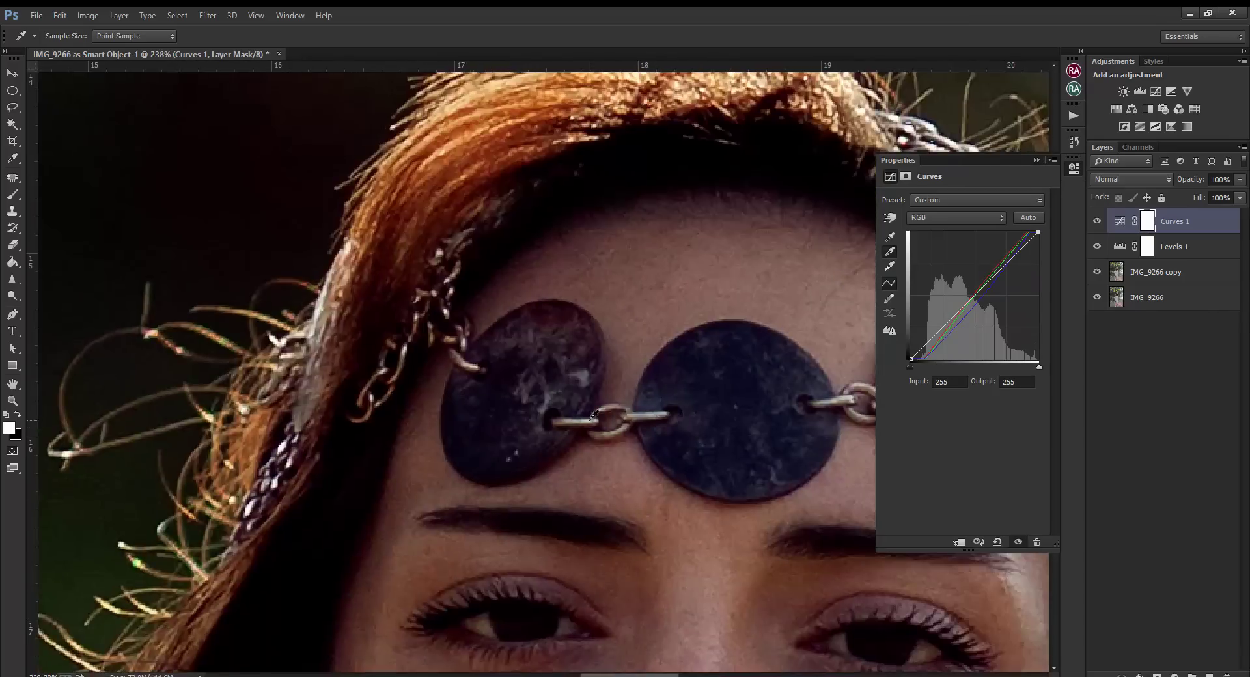
scroll(593, 414, down, 5)
scroll(624, 335, down, 2)
scroll(625, 334, up, 5)
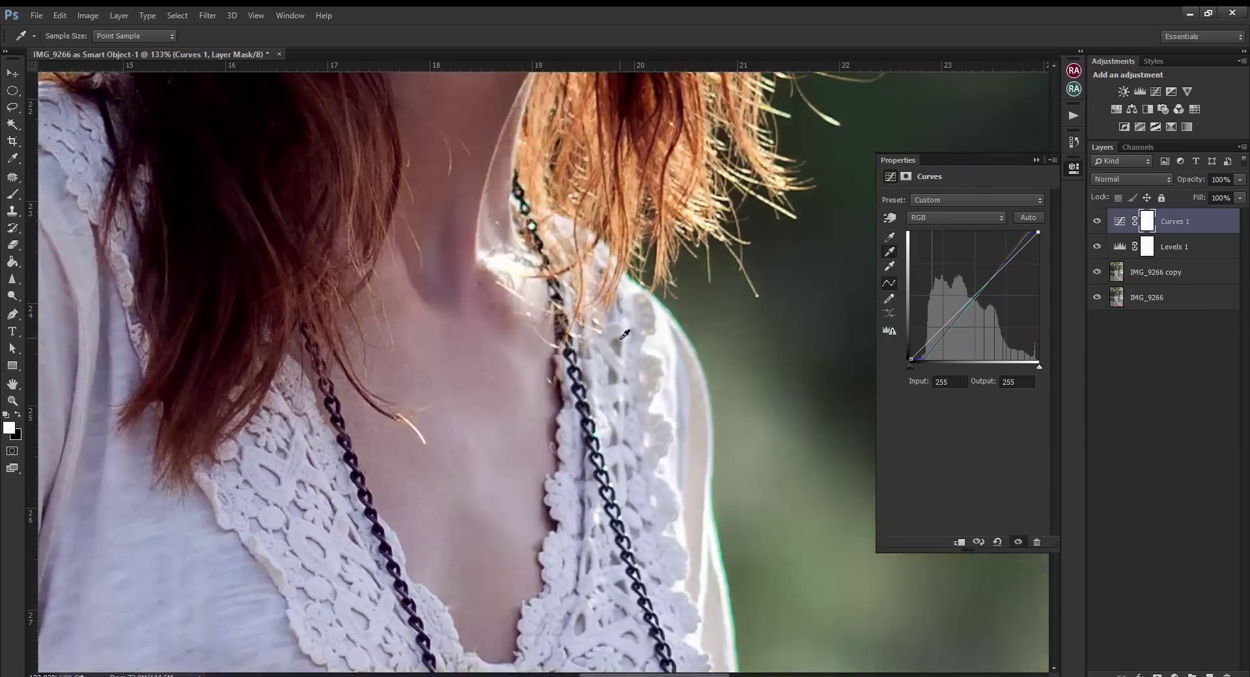
scroll(624, 335, down, 1)
scroll(610, 357, down, 4)
scroll(468, 494, up, 3)
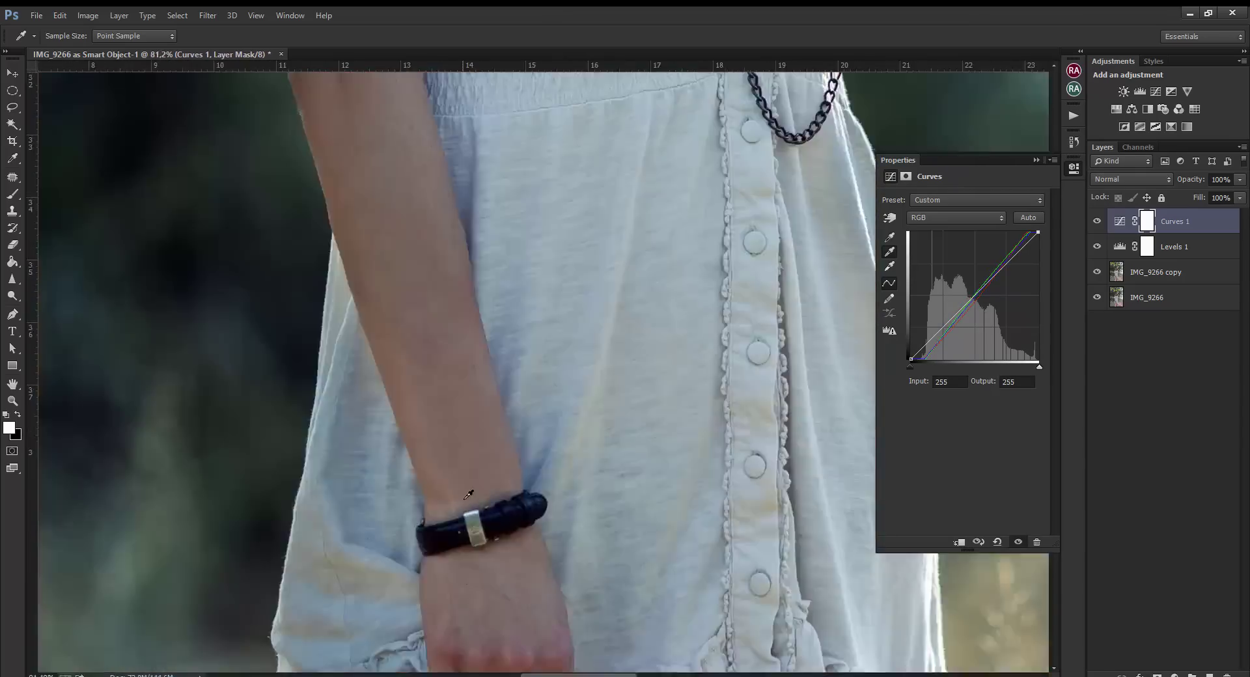
scroll(469, 495, down, 4)
scroll(560, 416, up, 3)
scroll(560, 416, down, 4)
scroll(753, 201, up, 1)
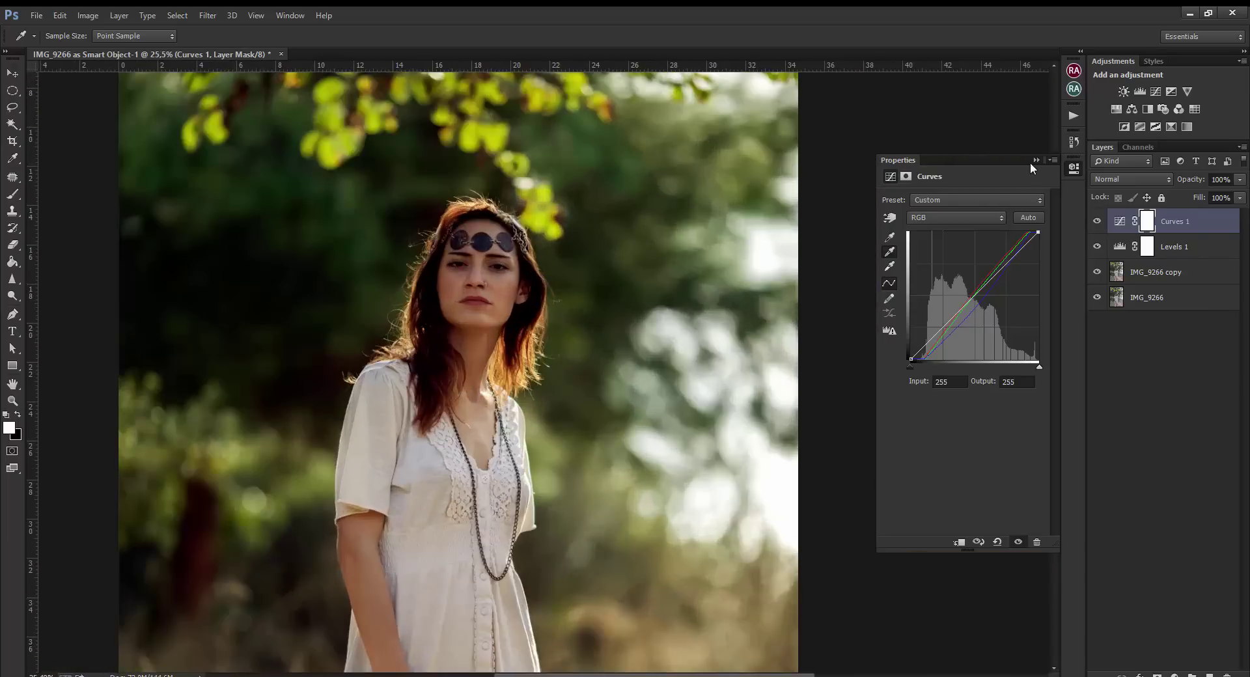
click(1035, 160)
drag(1239, 179, 1191, 195)
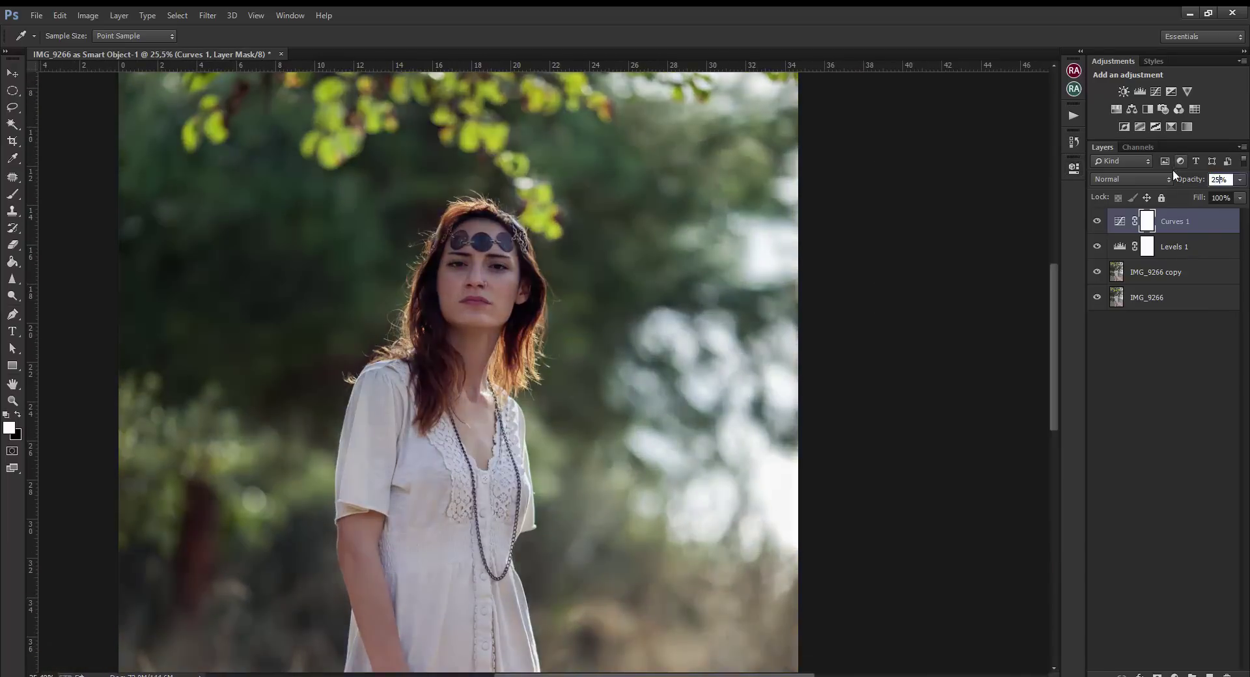
key(j)
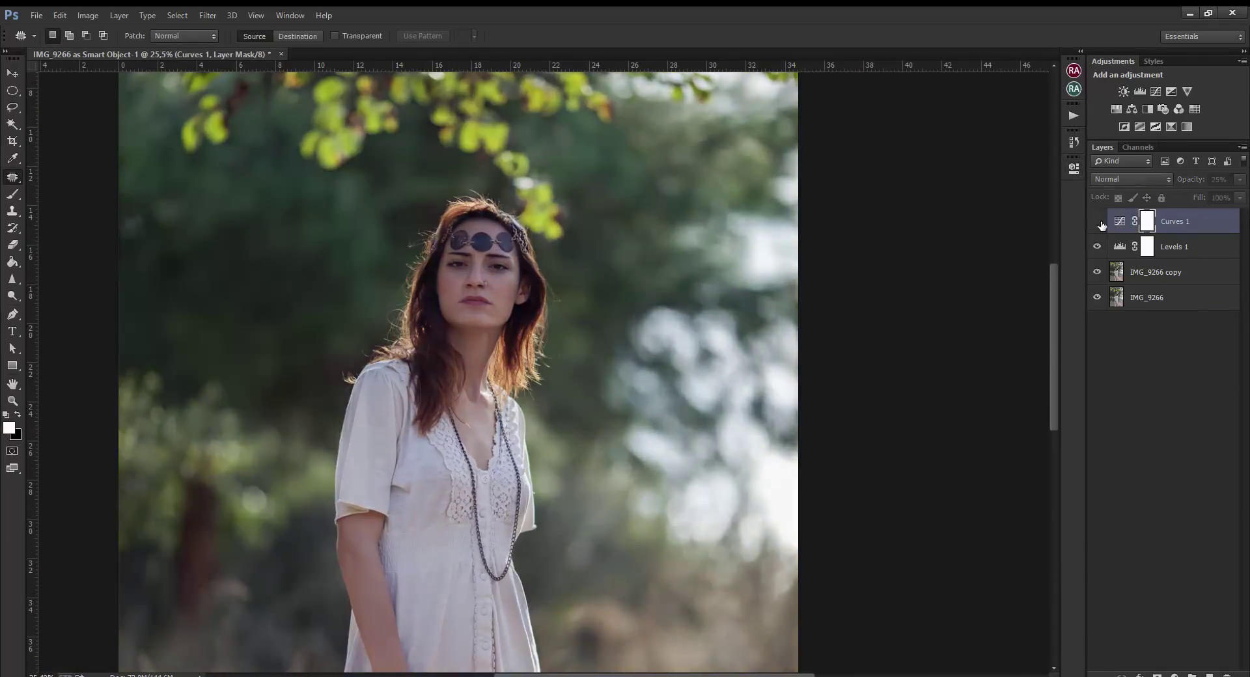
key(alt+bracketleft)
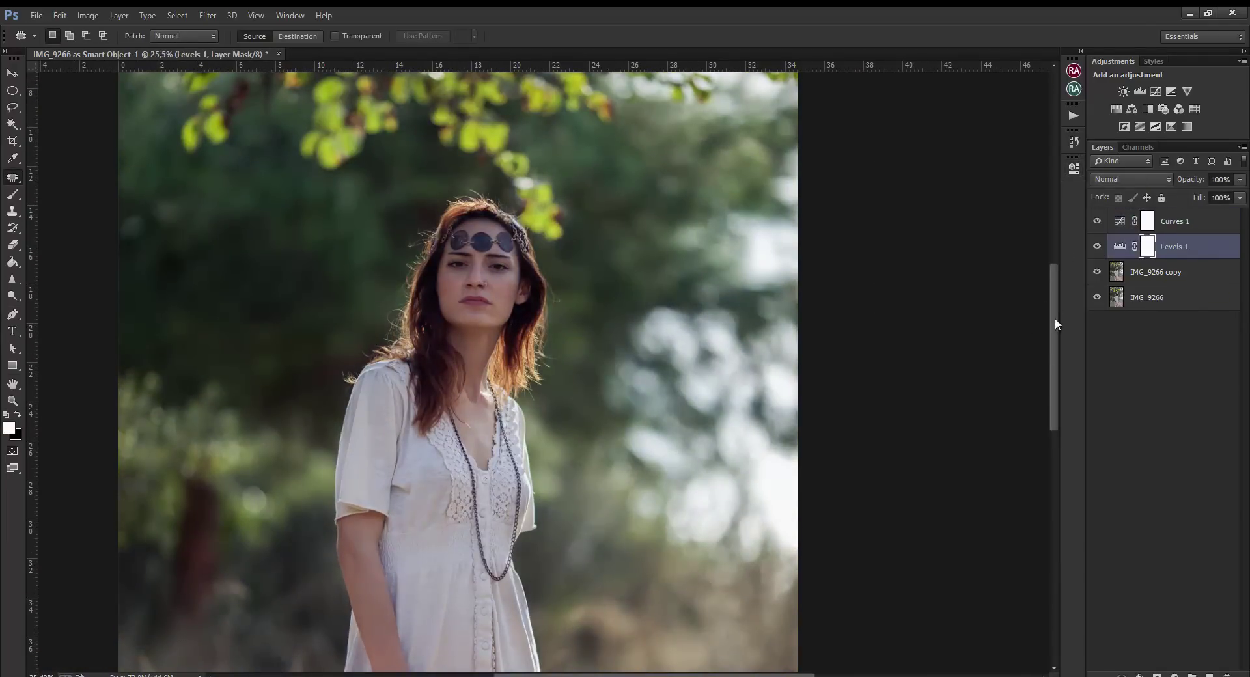
scroll(690, 355, down, 5)
drag(605, 122, 670, 338)
Merge Curves 1, Levels 1 and the IMG_9266 copy layer into one
drag(591, 234, 633, 370)
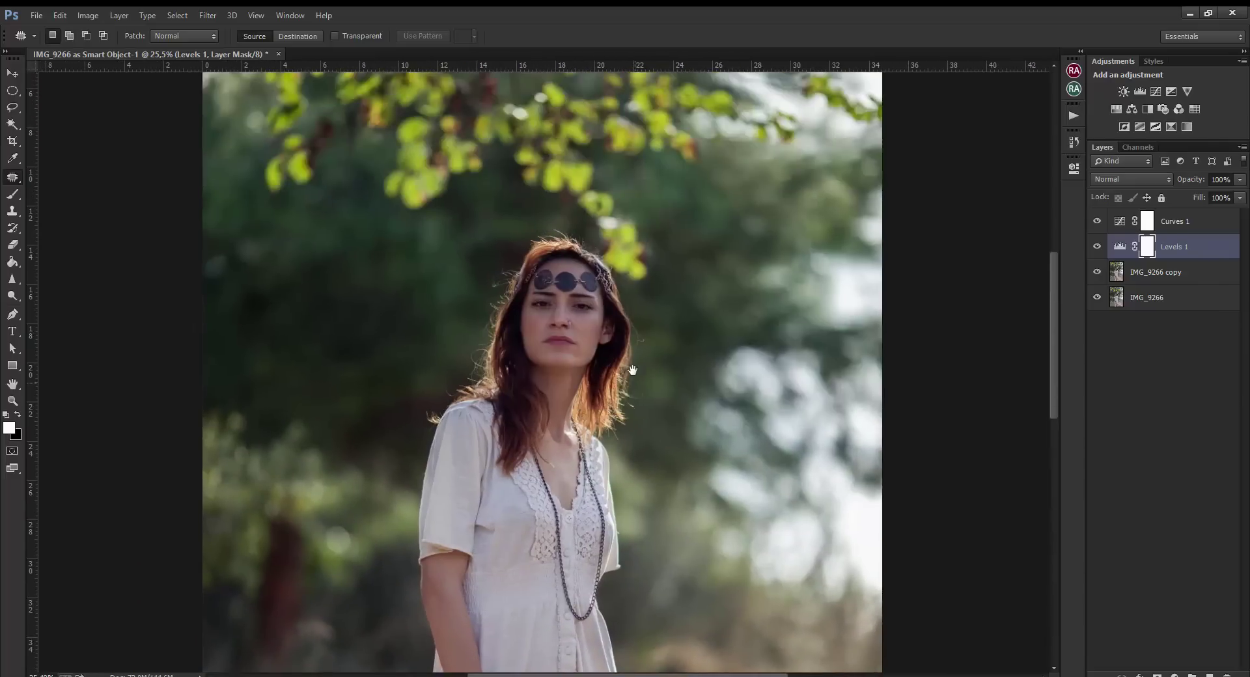
shift+click(1175, 229)
shift+click(1192, 271)
right_click(1191, 271)
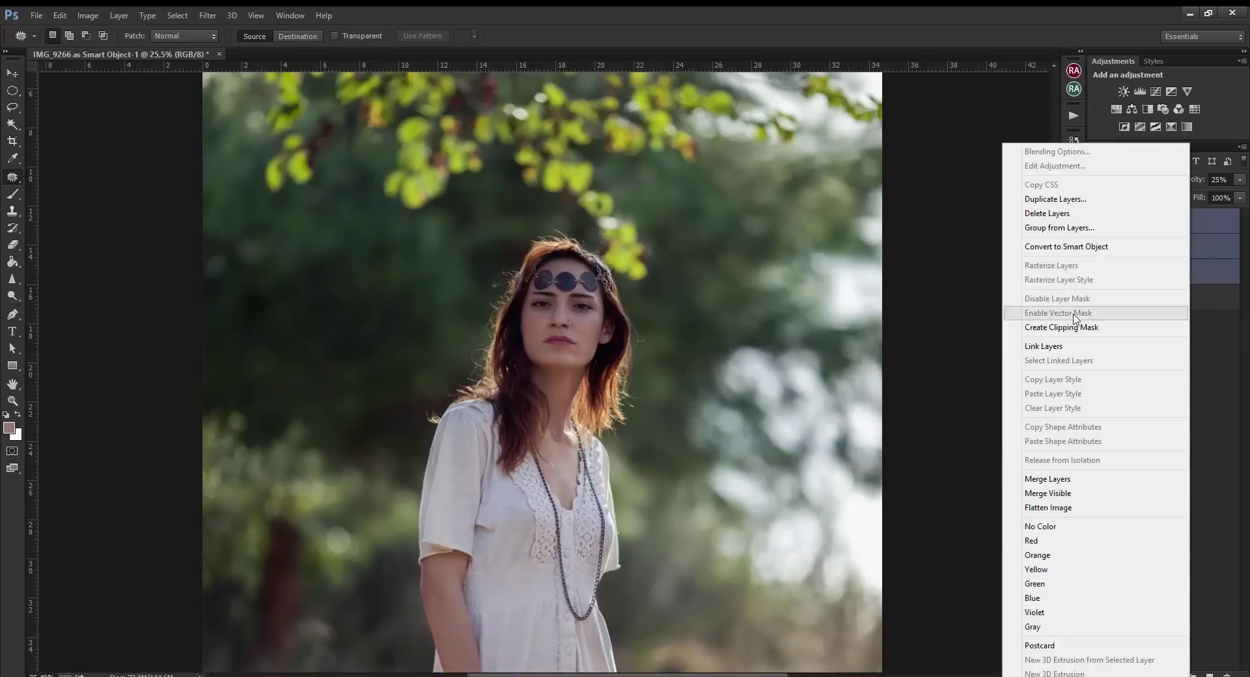
click(1060, 482)
Inspect the green channel at pixel-level zoom, then fit the photo on screen
drag(751, 357, 742, 243)
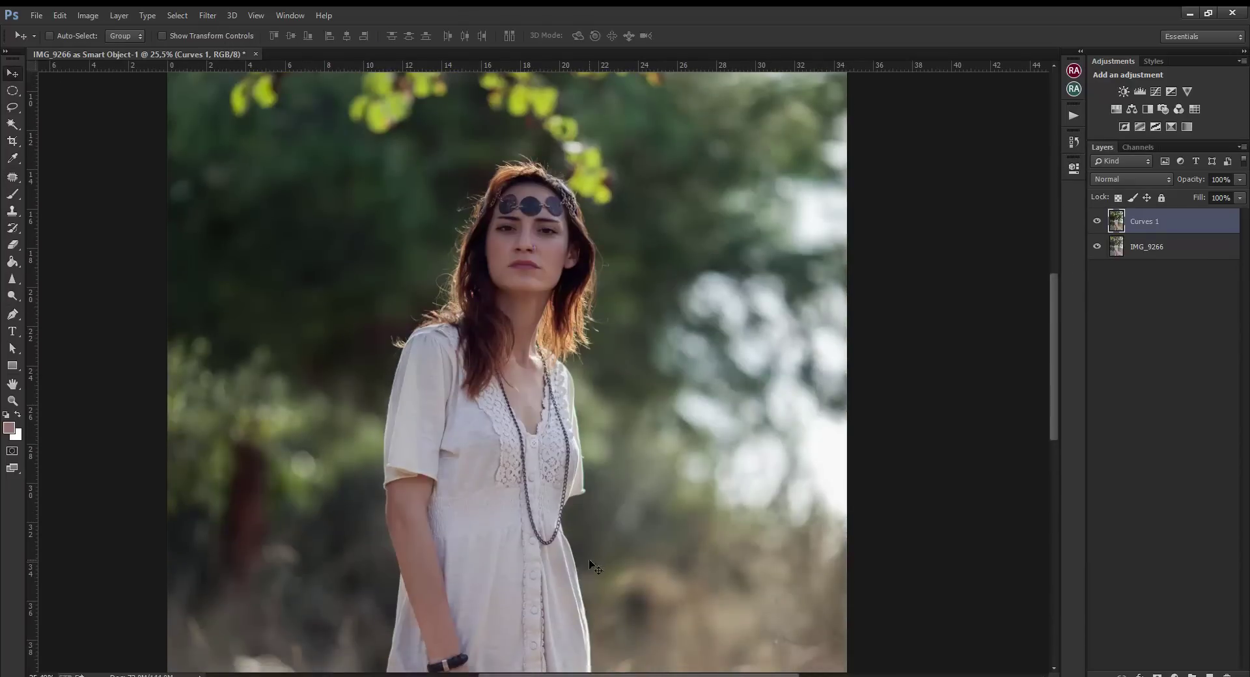
key(ctrl+4)
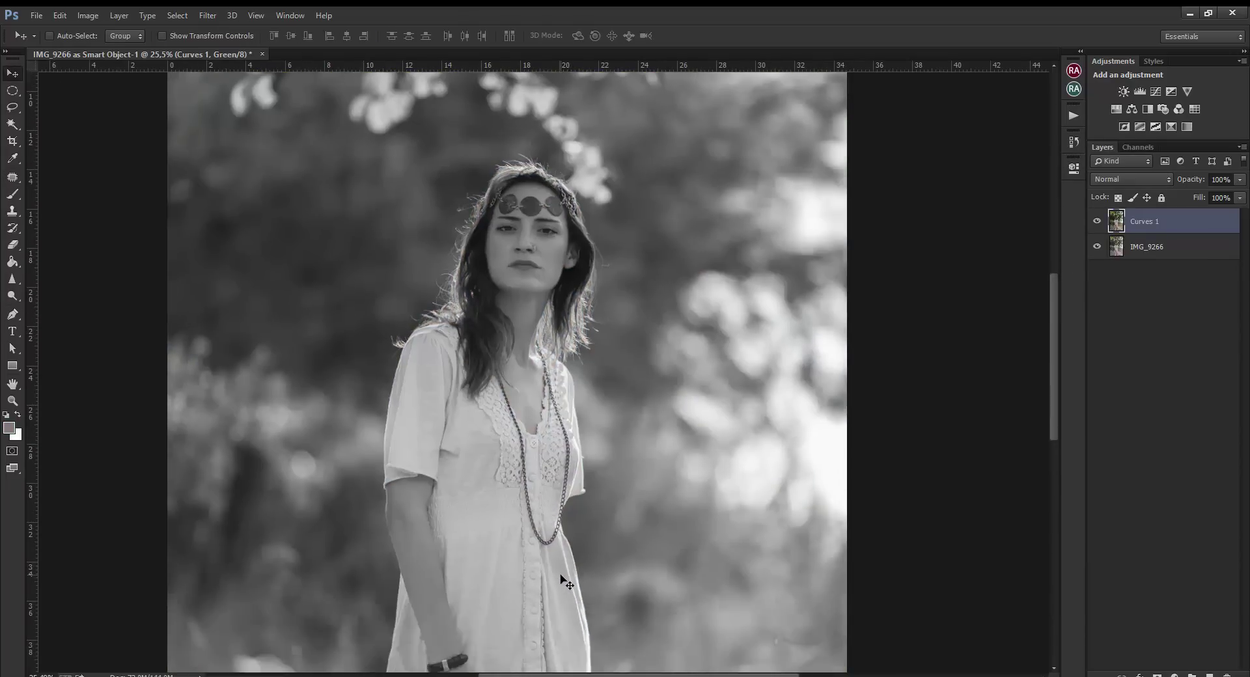
key(z)
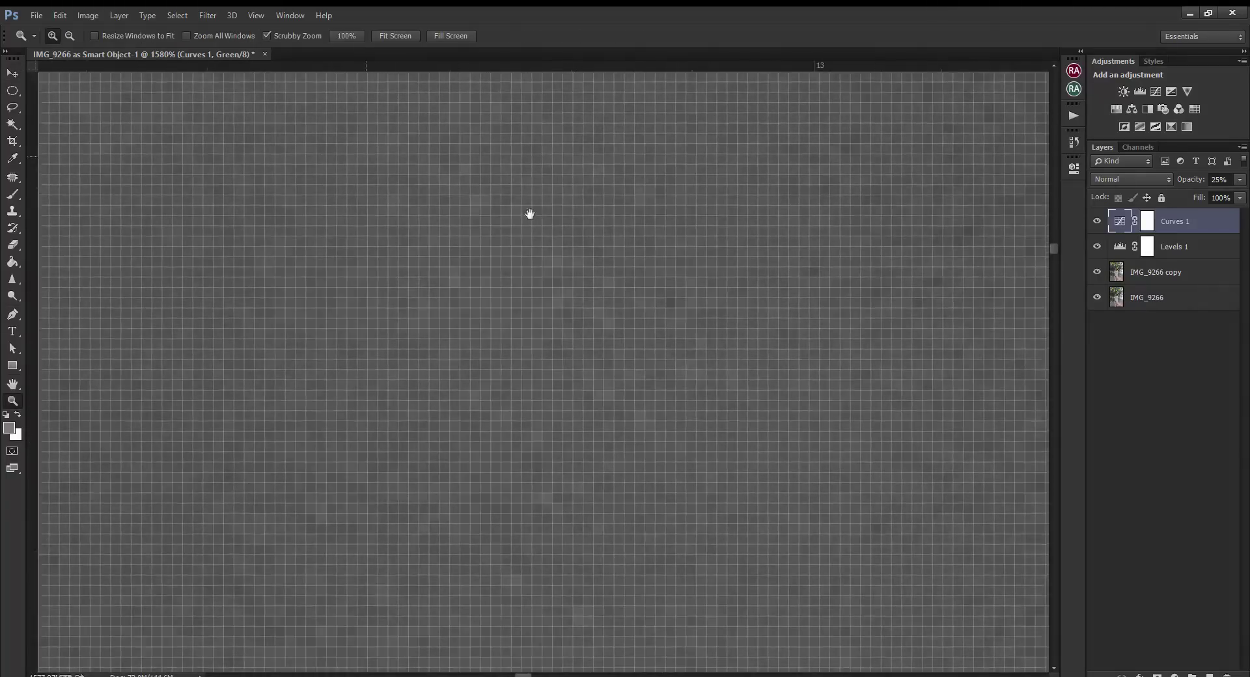
right_click(640, 279)
click(664, 279)
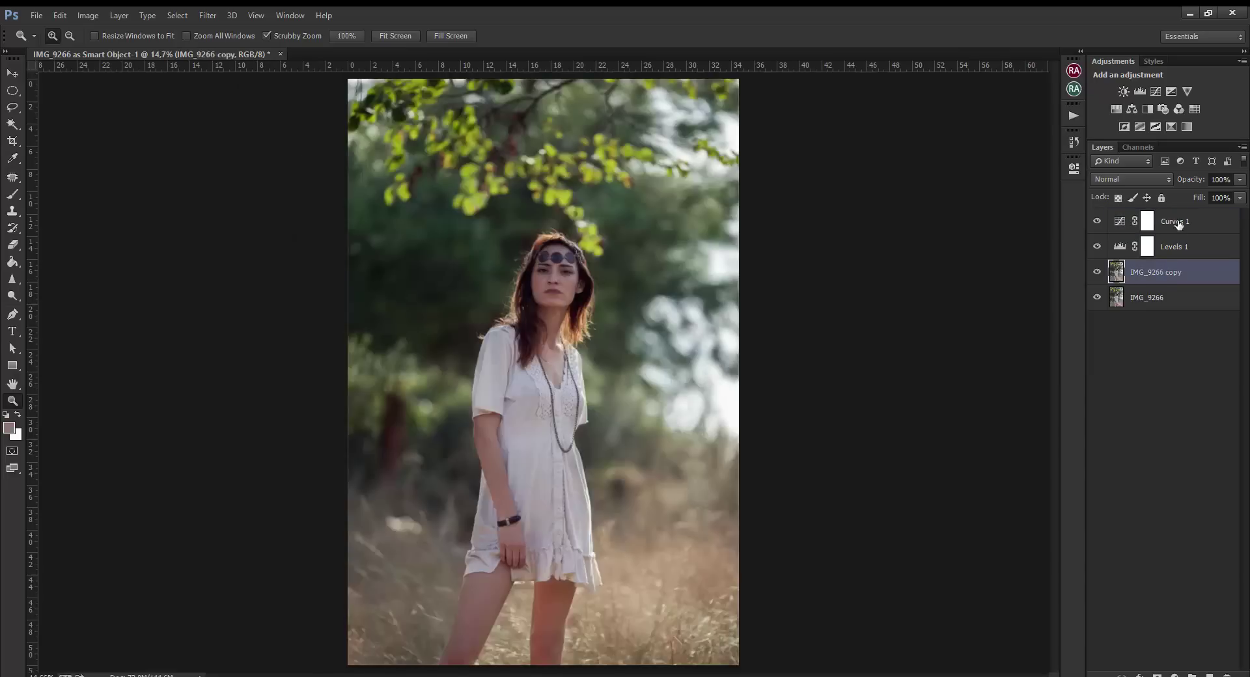
Merge the photo copy with the remaining adjustment layers and duplicate the merged layer
click(1178, 223)
drag(586, 270, 851, 246)
ctrl+click(1156, 272)
right_click(1166, 273)
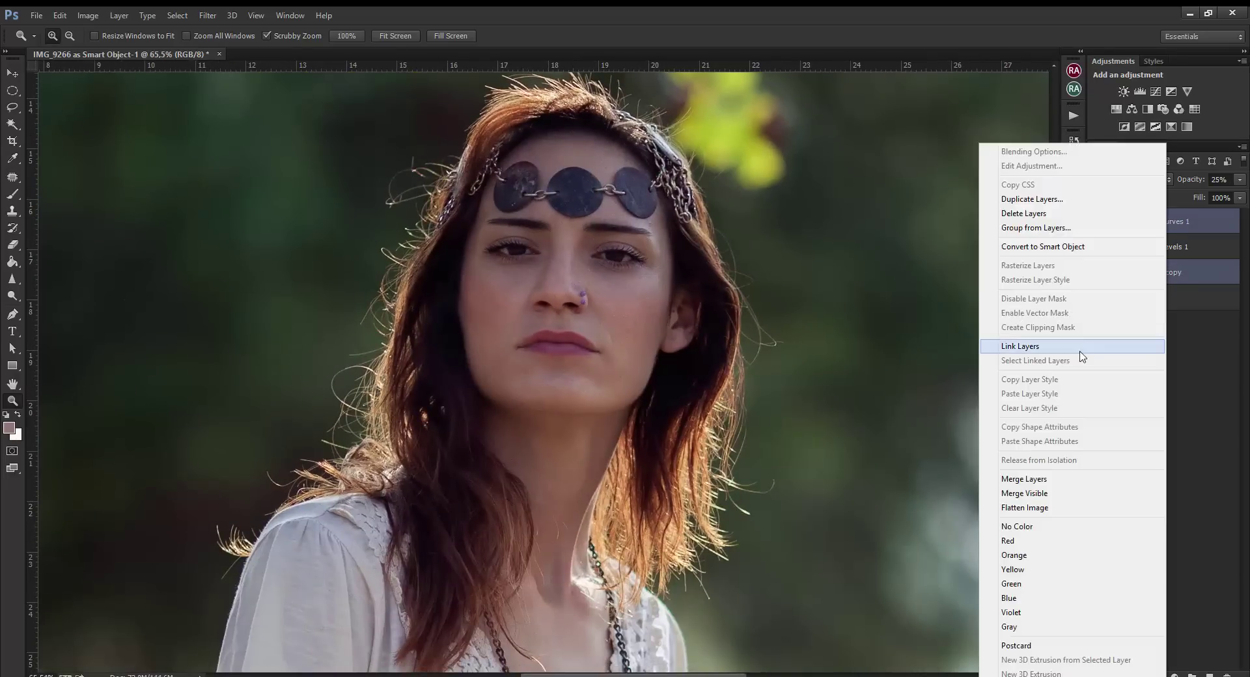
click(1024, 478)
key(ctrl+0)
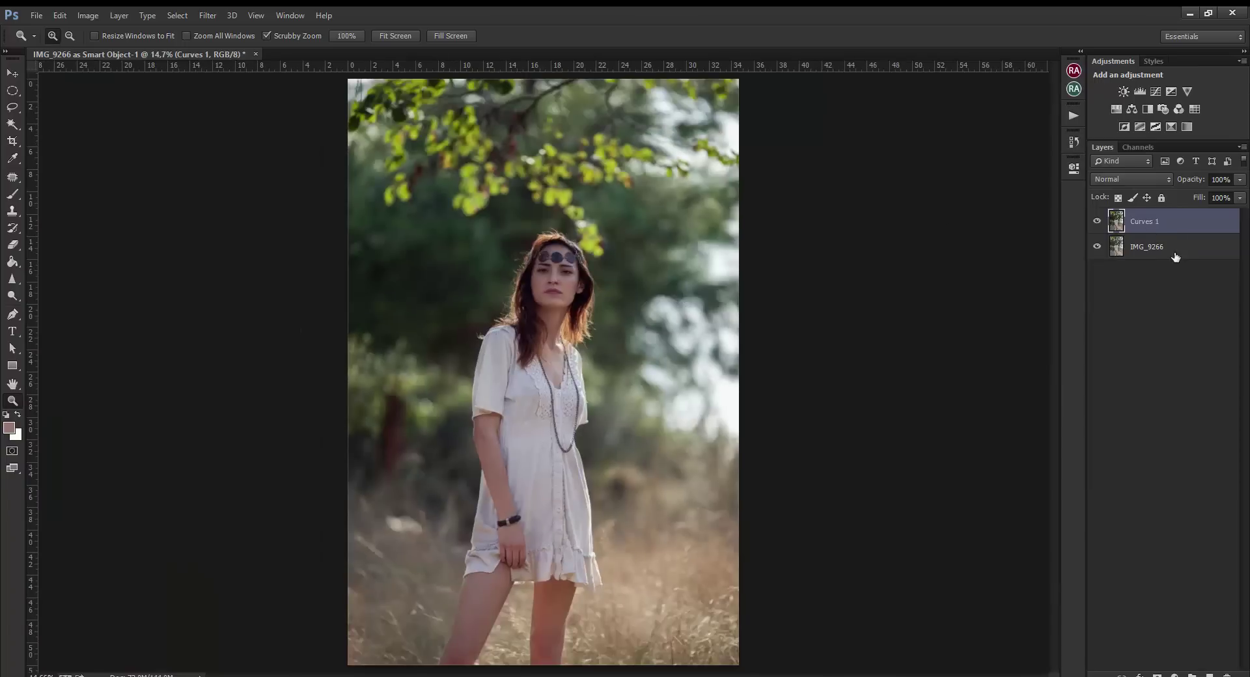
key(ctrl+j)
key(ctrl+j)
Make a second copy of the graded layer and Gaussian Blur the middle copy
click(1176, 248)
click(207, 15)
click(442, 289)
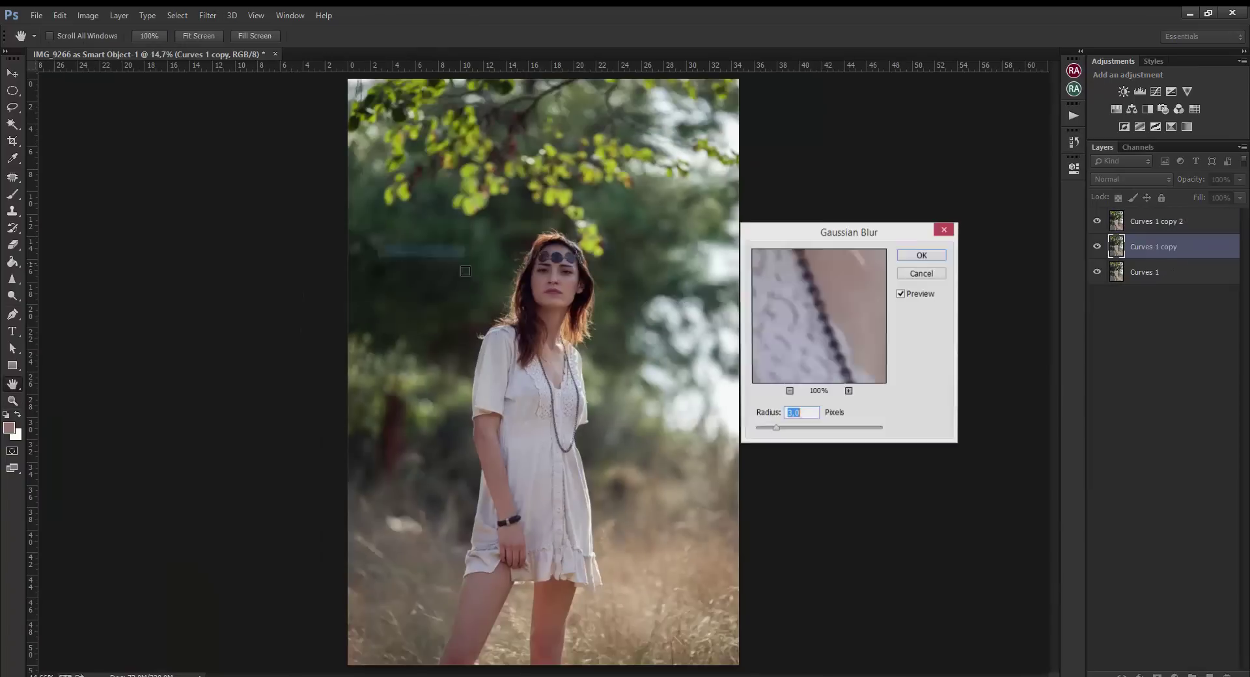
text(3,)
key(Return)
key(z)
drag(642, 287, 690, 287)
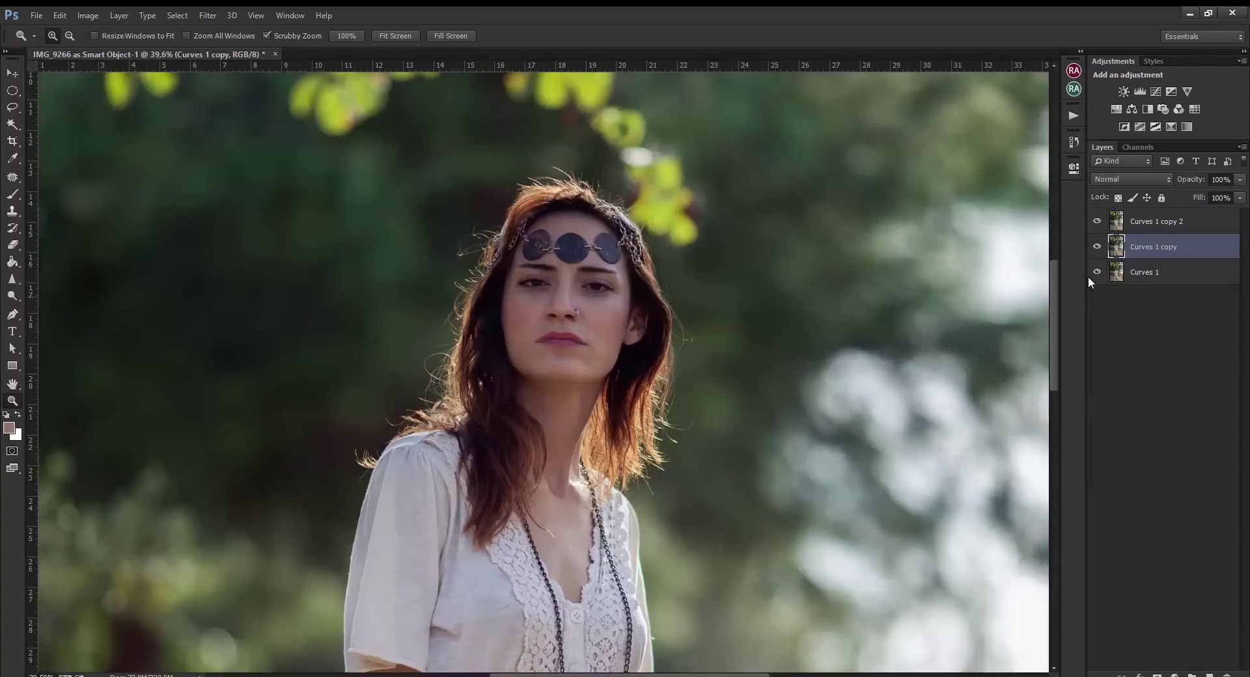
On the top copy, Curves 1 copy 2, set Apply Image blending to Subtract
click(1115, 223)
click(88, 15)
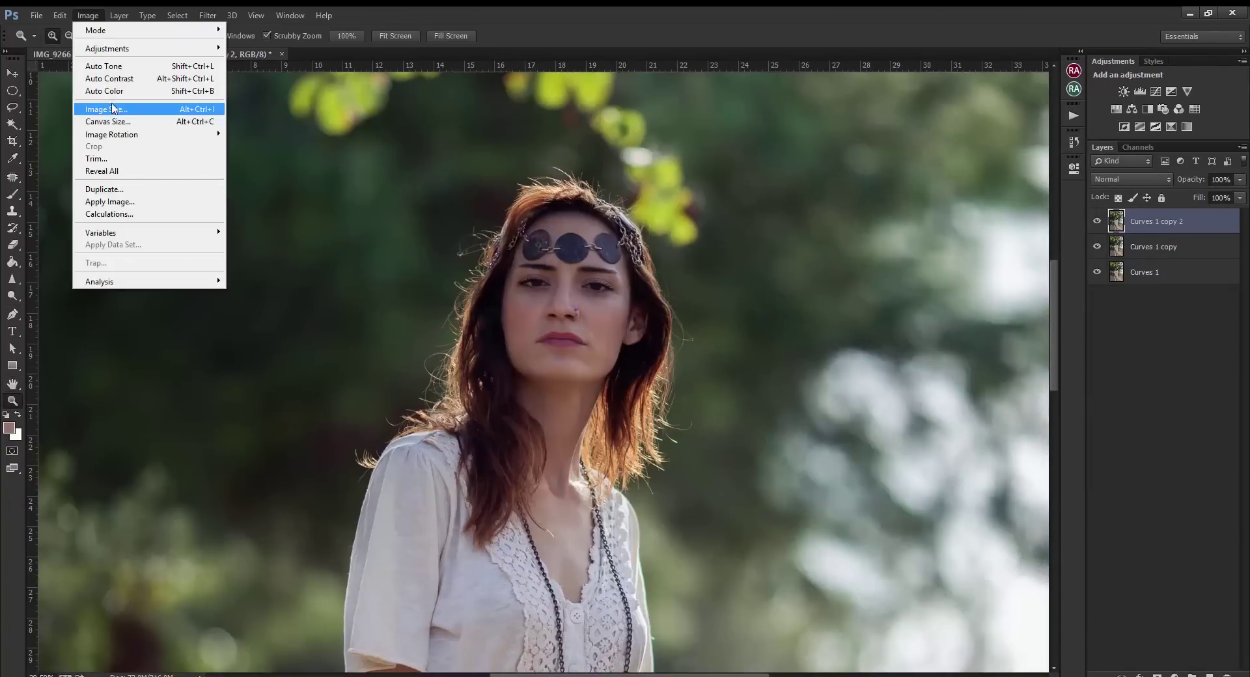
click(119, 195)
drag(431, 251, 623, 489)
click(905, 180)
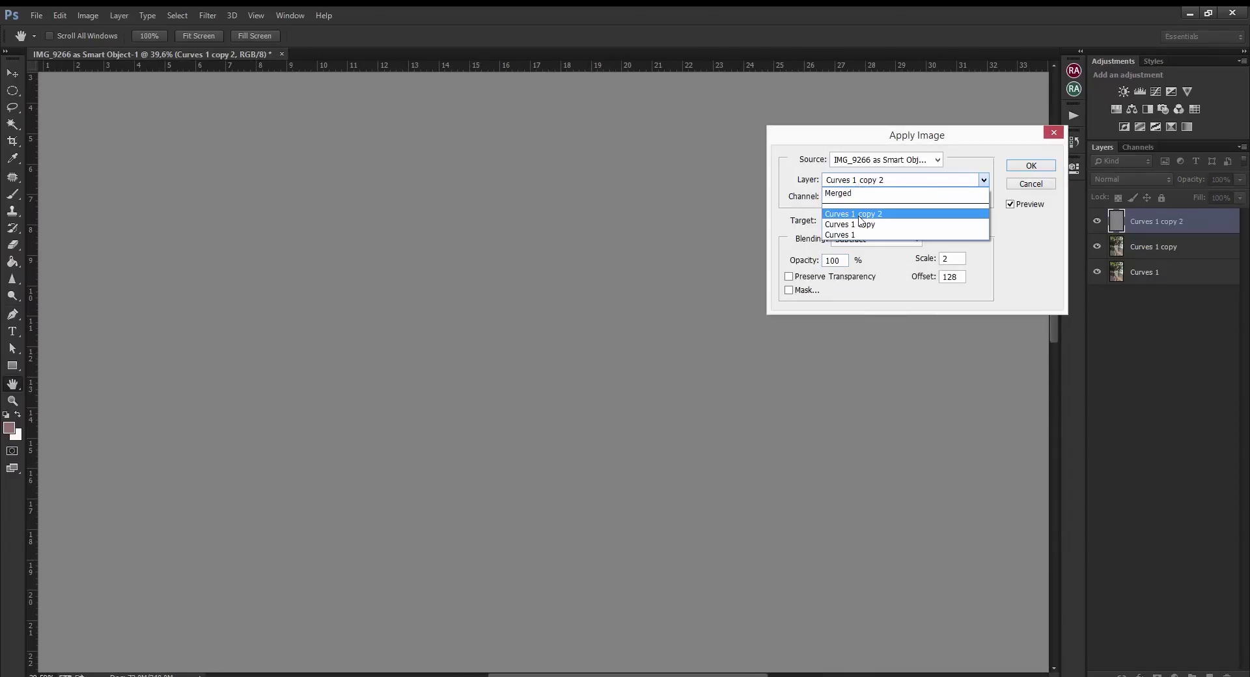
click(904, 206)
click(875, 239)
click(847, 253)
click(876, 239)
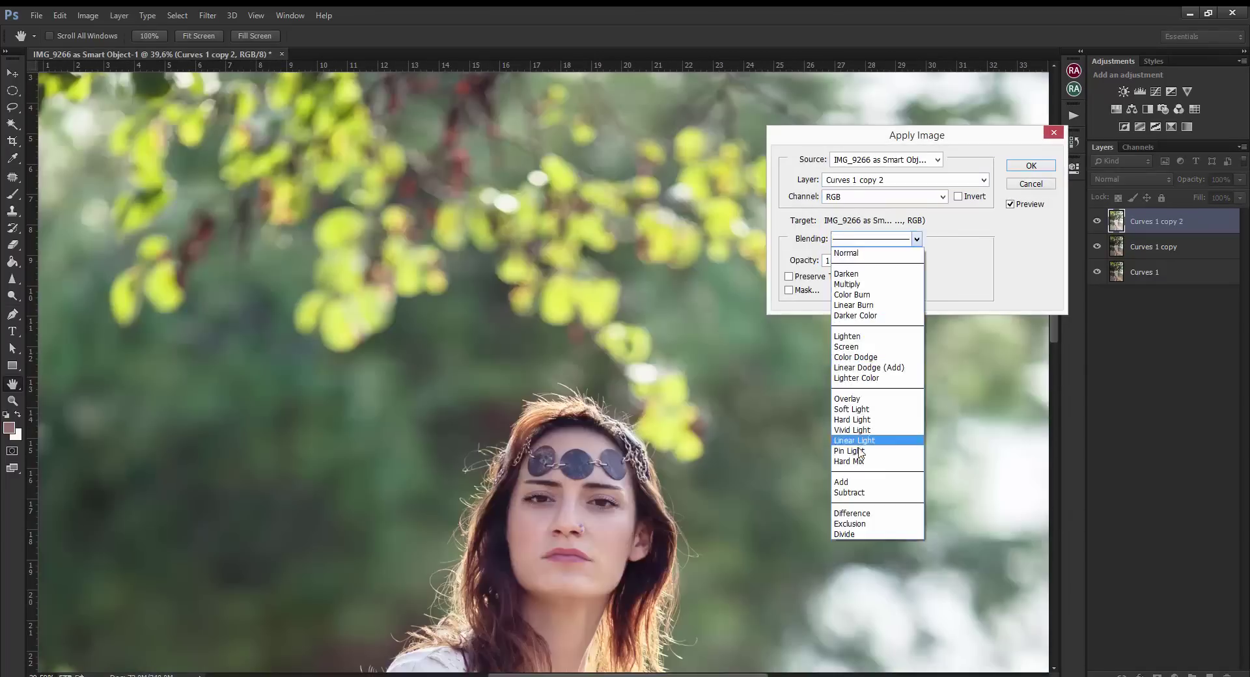
click(850, 492)
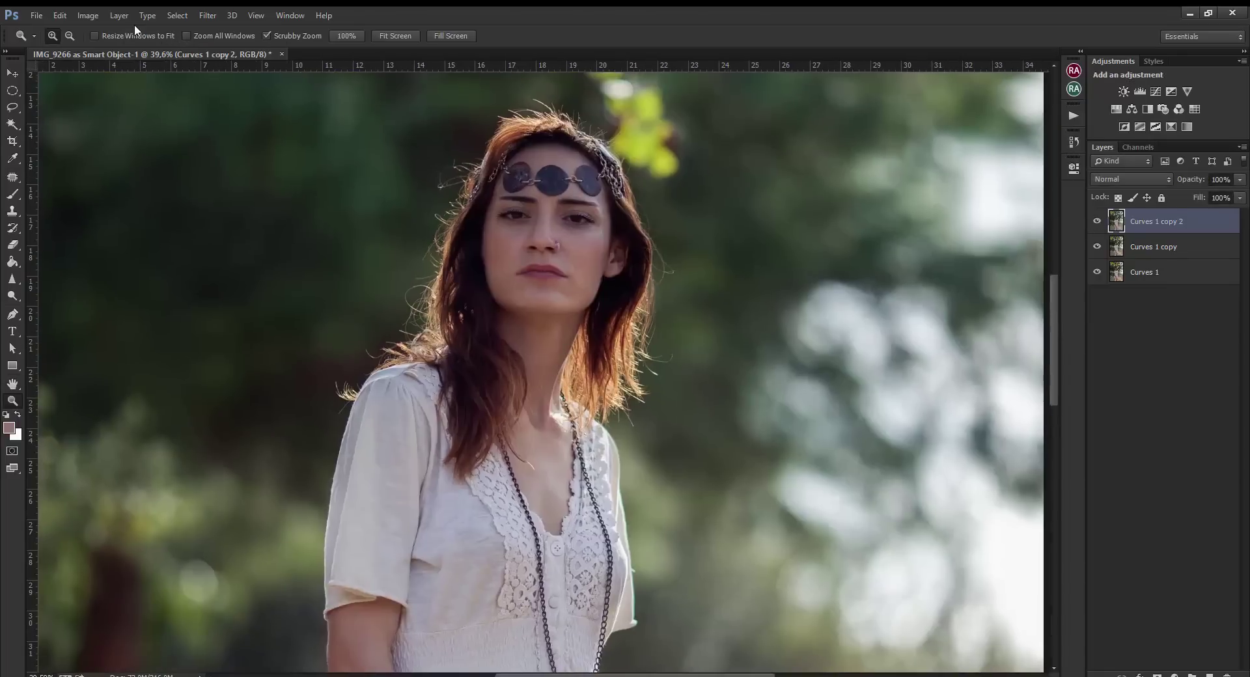
Apply Image Subtract with scale 2 and offset 128, using Curves 1 copy as source
click(87, 15)
click(104, 179)
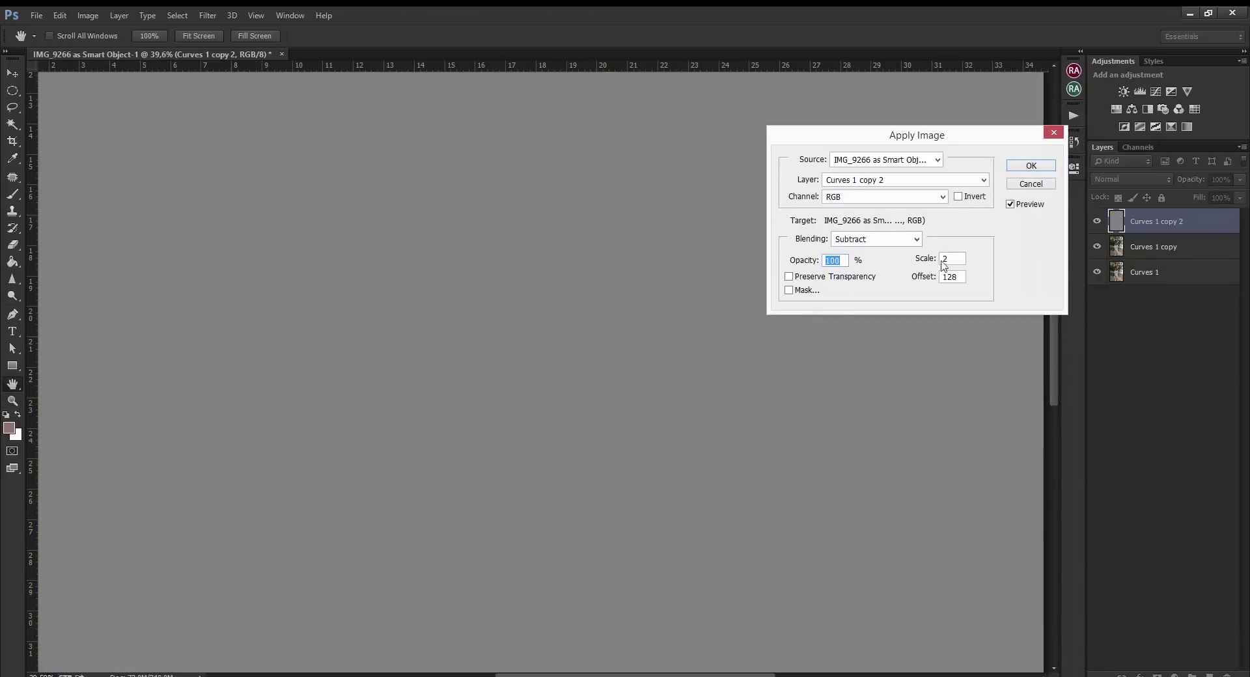
key(BackSpace)
text(2)
click(855, 180)
click(859, 224)
click(1031, 165)
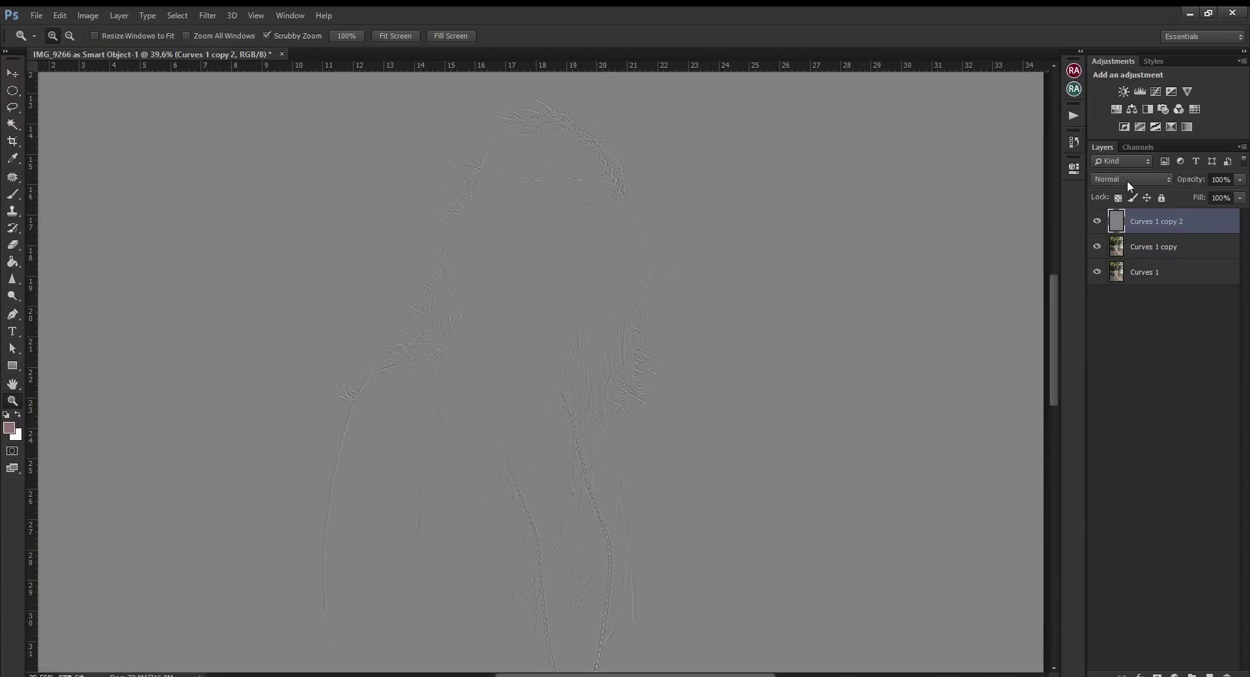
Set the detail layer to Linear Light and add an empty layer beneath it
click(1133, 179)
click(1133, 391)
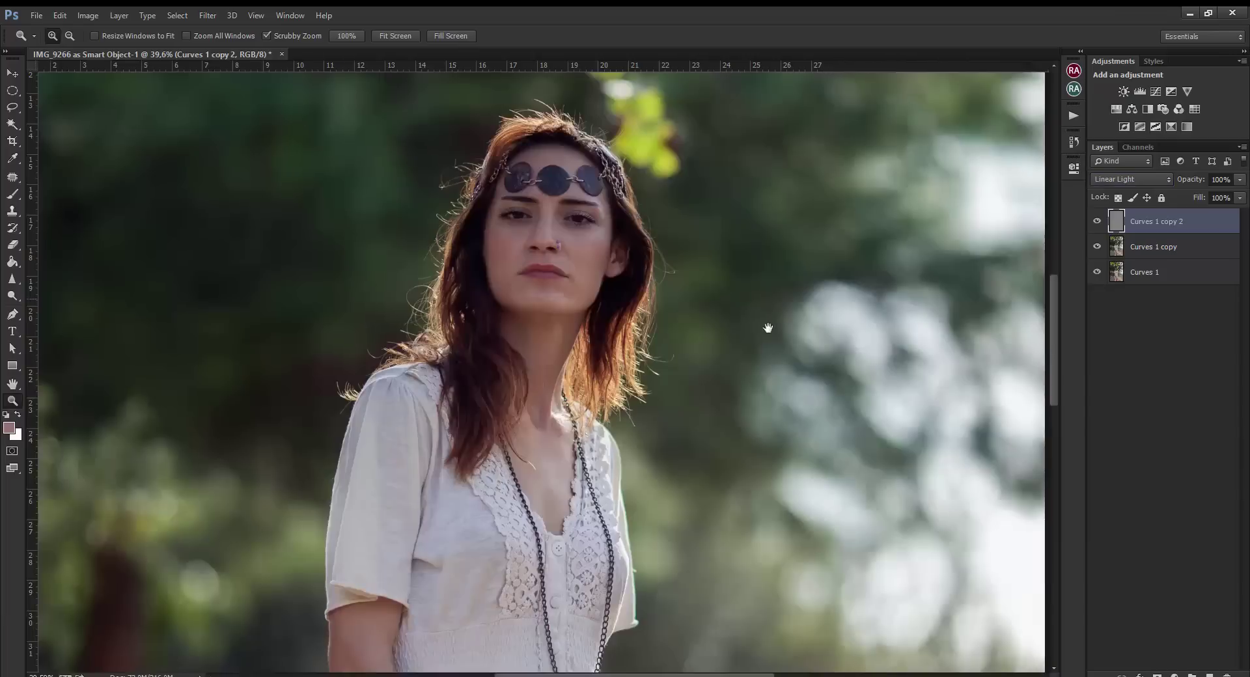
scroll(767, 329, up, 5)
ctrl+click(1210, 673)
Set up a brush at 3% opacity, about 70 px, loaded with a sampled skin tone
scroll(586, 325, up, 3)
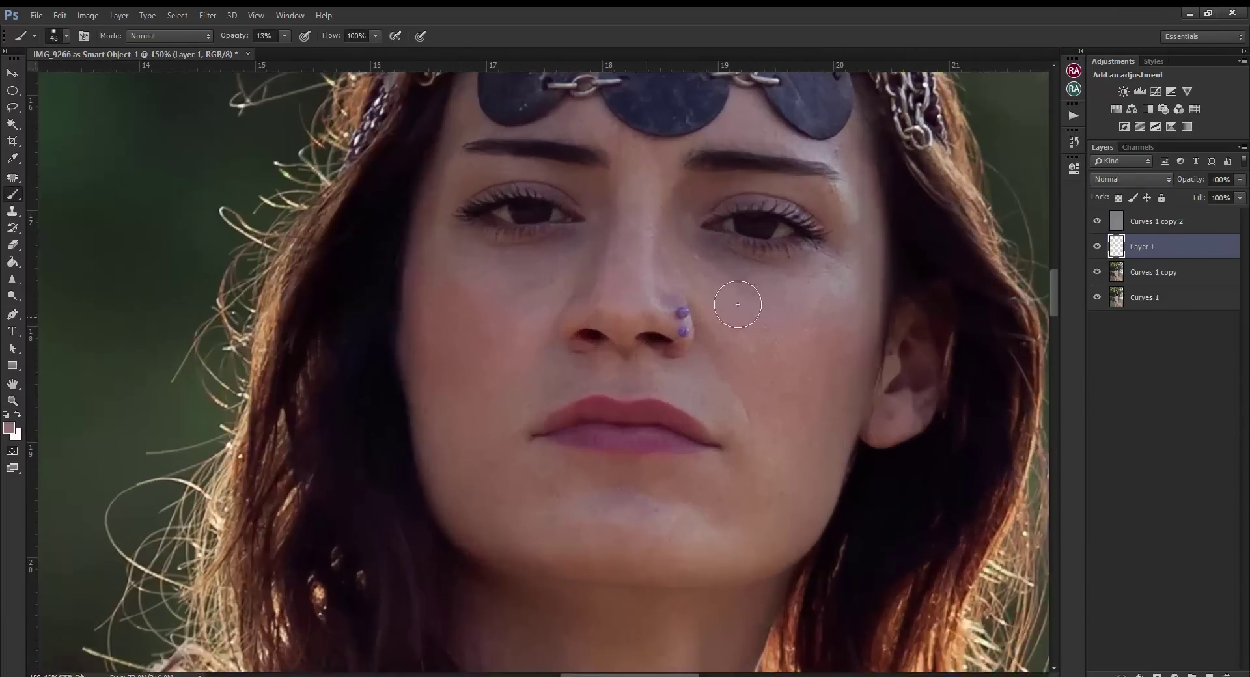
key(b)
drag(278, 56, 277, 56)
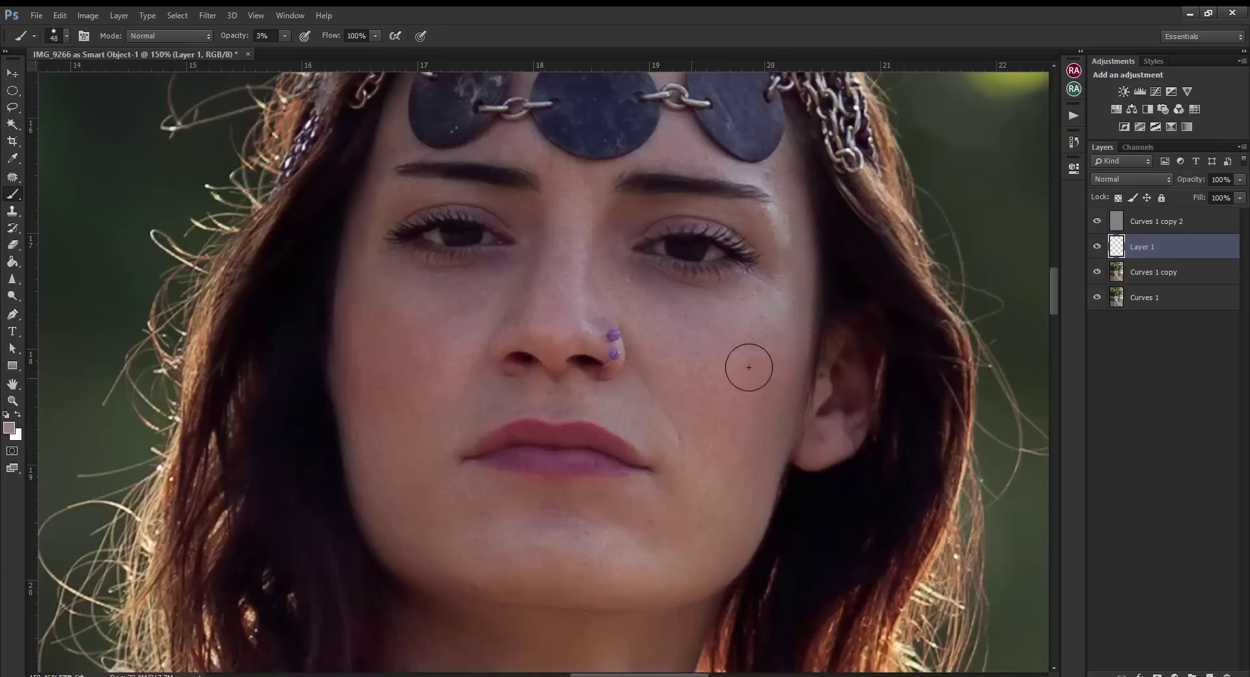
alt+click(646, 516)
drag(410, 276, 393, 357)
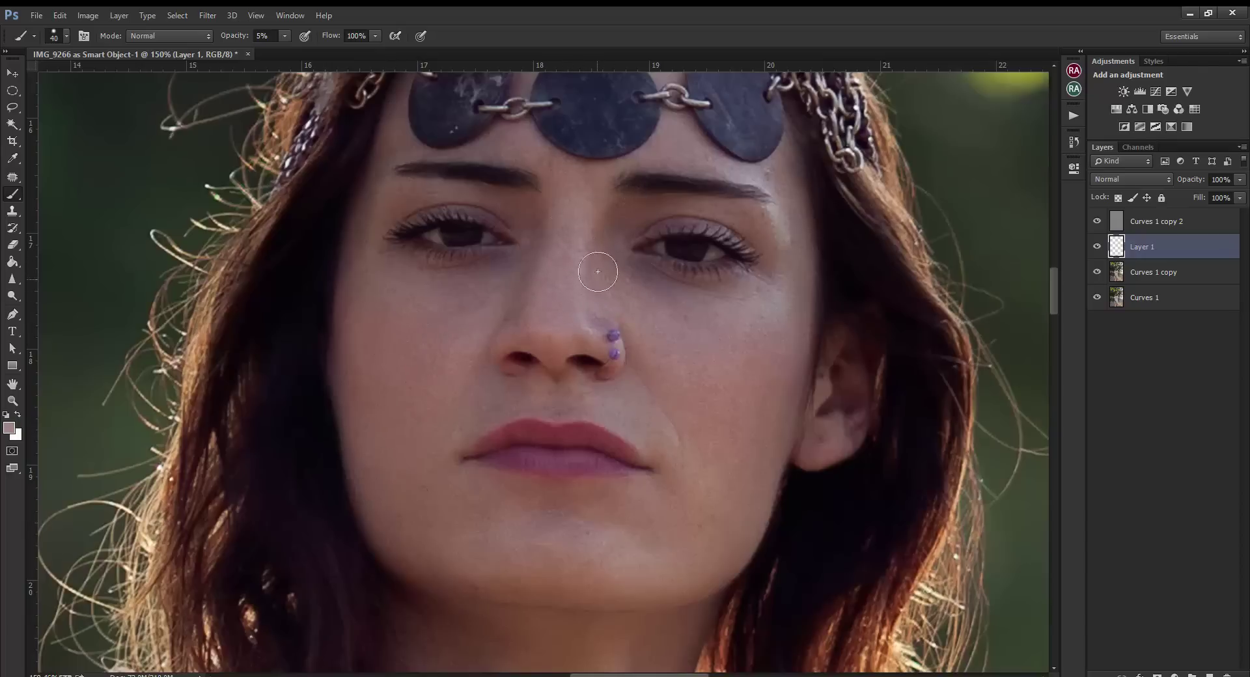
Zoom out to review the evened skin on the face, neck and chest
scroll(659, 471, down, 5)
scroll(643, 397, down, 2)
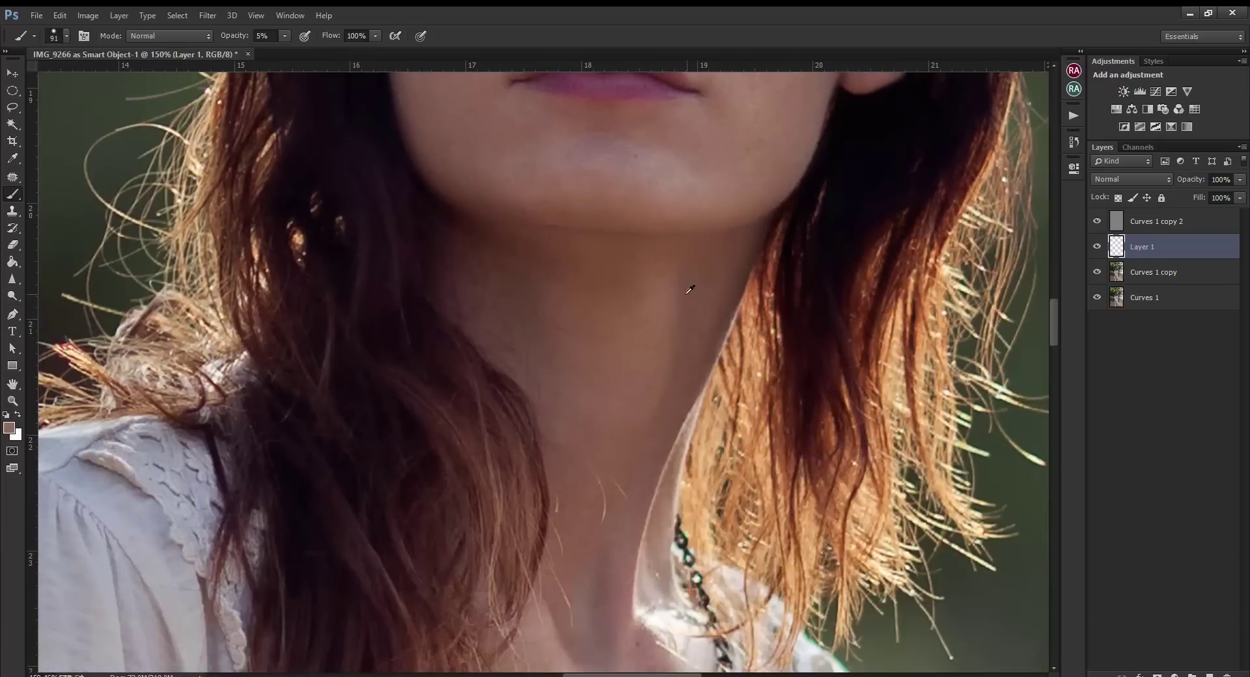
scroll(625, 514, down, 5)
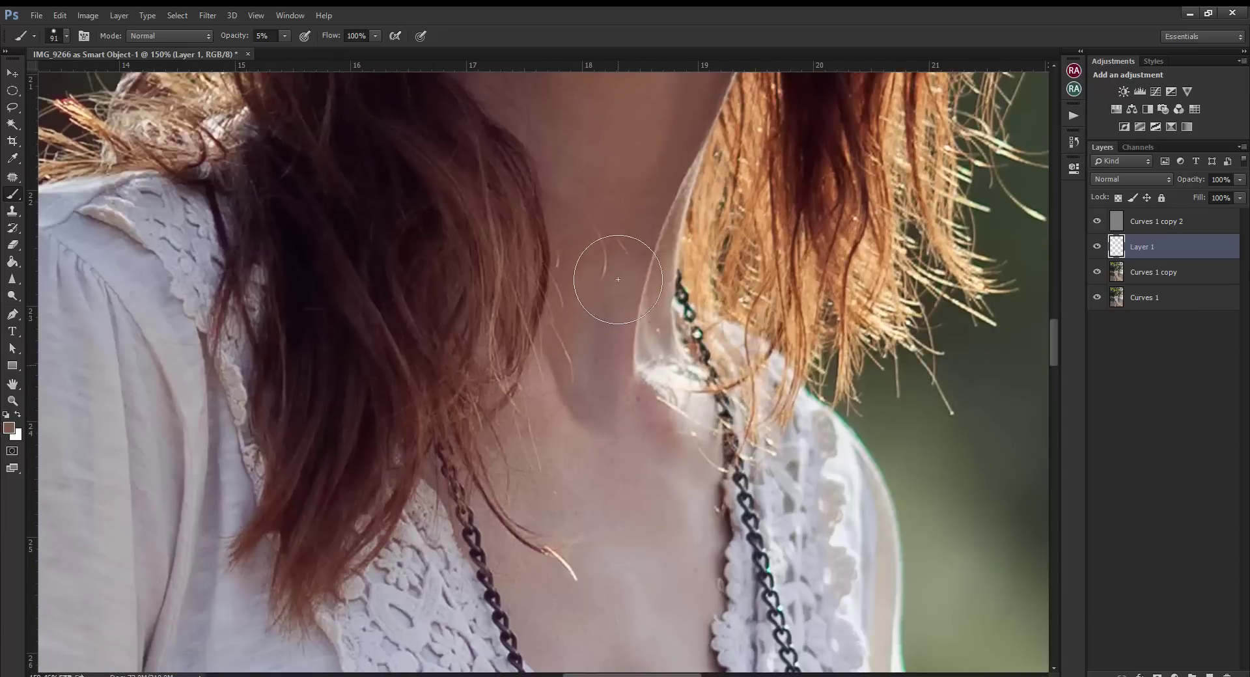
scroll(617, 279, down, 3)
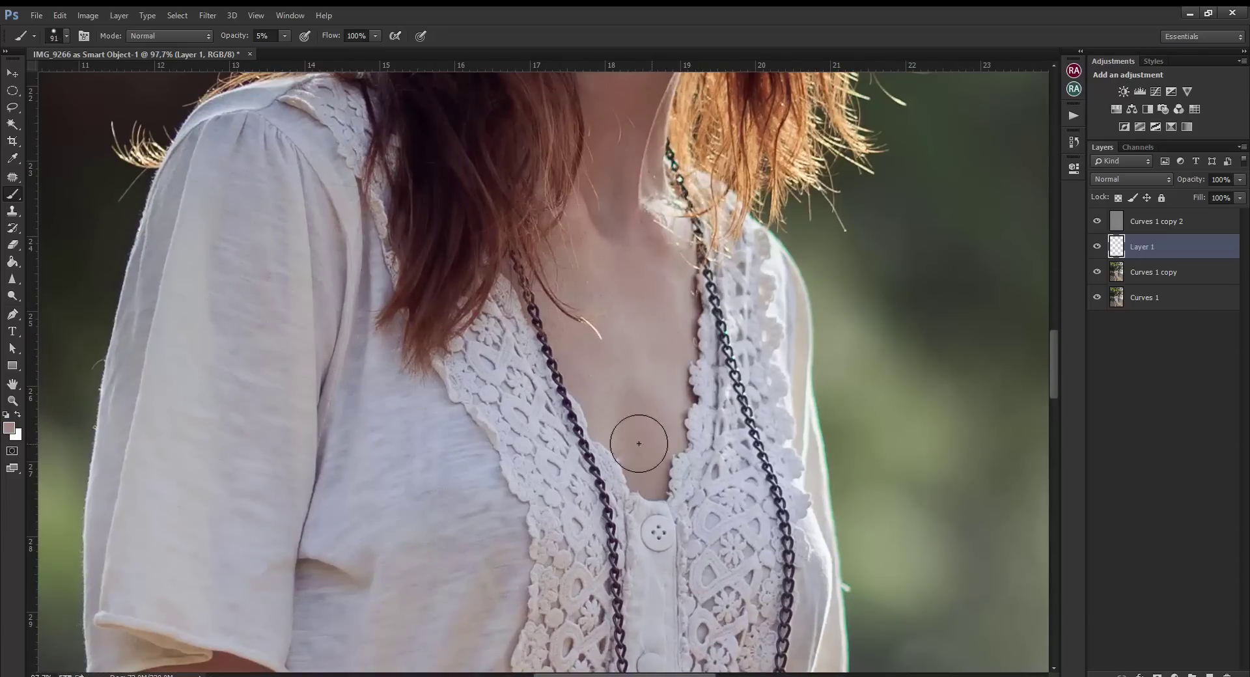
scroll(636, 440, down, 5)
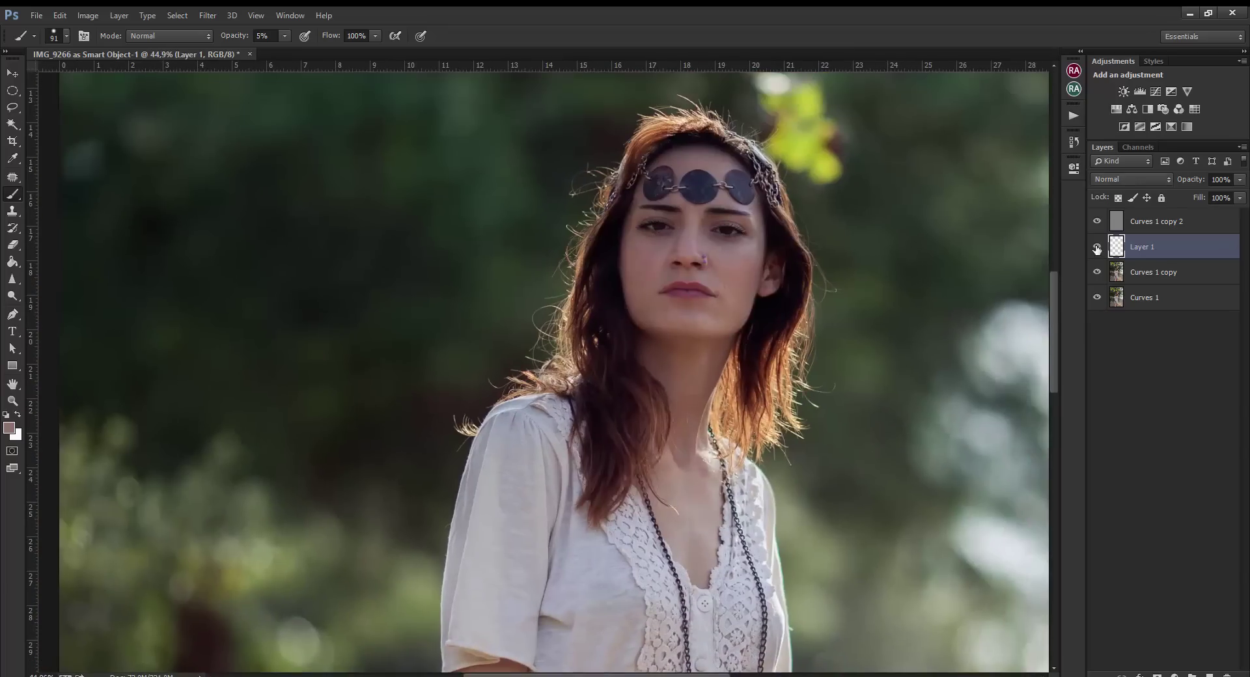
Bring the upper arm and sleeve cuff into view and enlarge the brush
scroll(720, 363, up, 5)
scroll(631, 231, down, 5)
scroll(527, 126, up, 2)
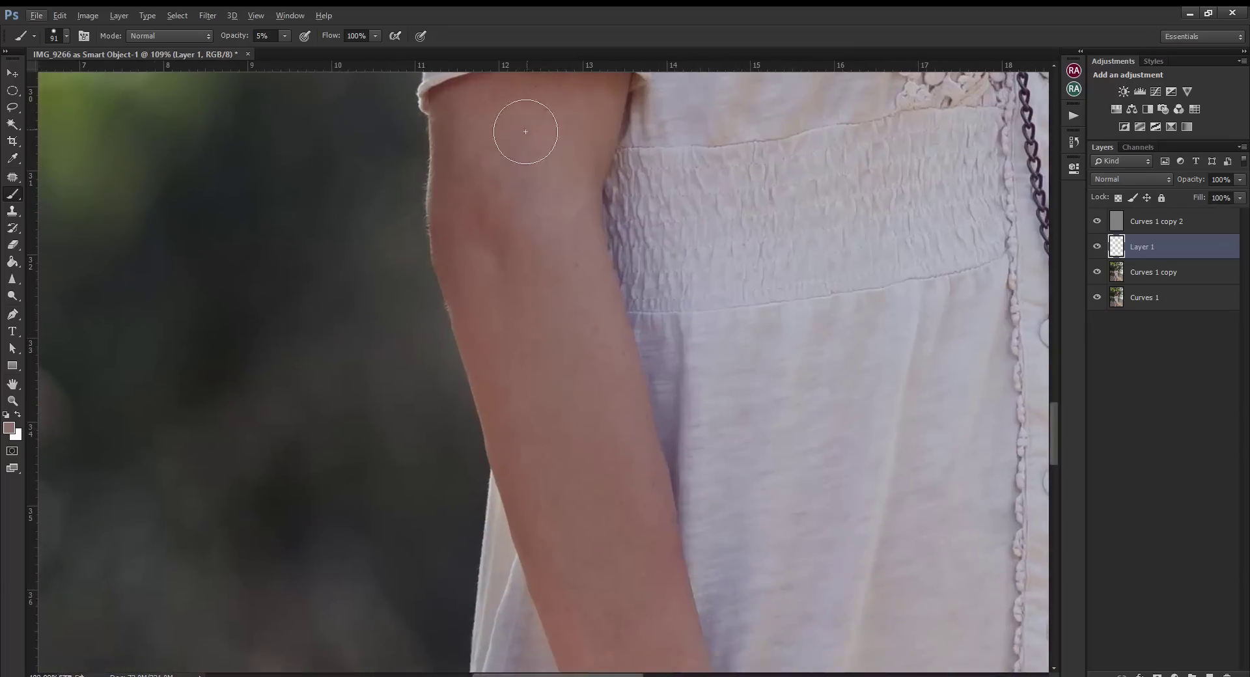
drag(538, 118, 591, 325)
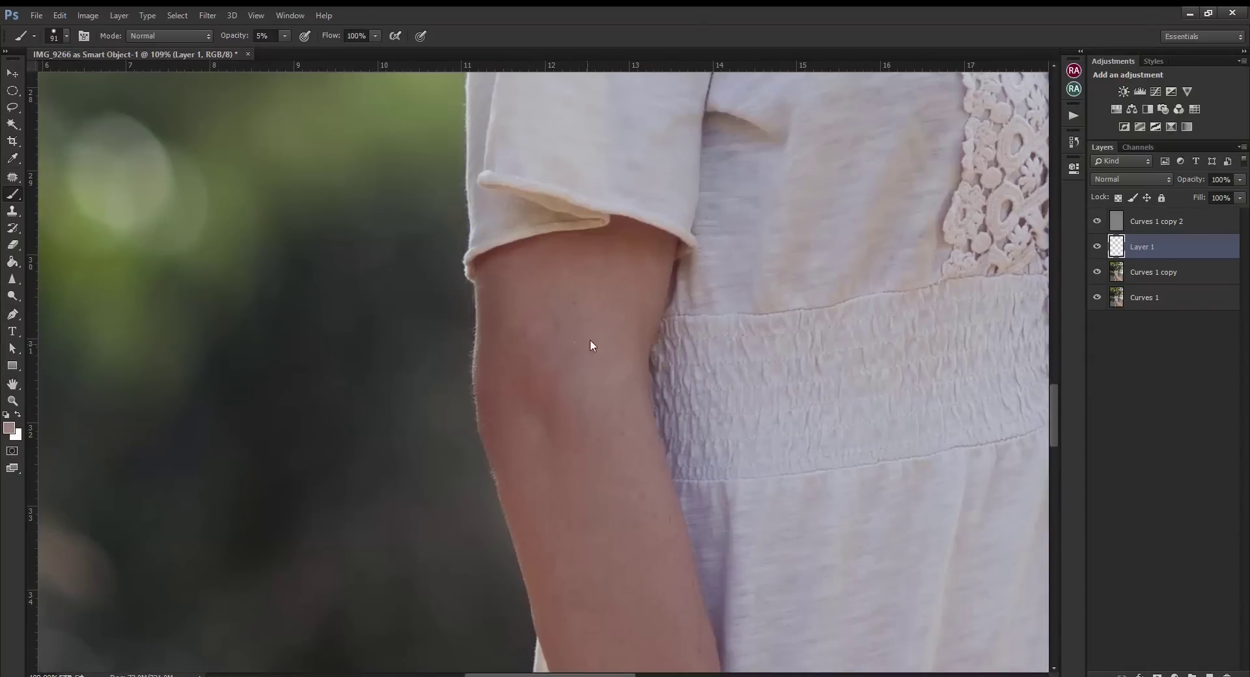
scroll(588, 293, down, 3)
scroll(635, 365, down, 3)
scroll(631, 358, down, 3)
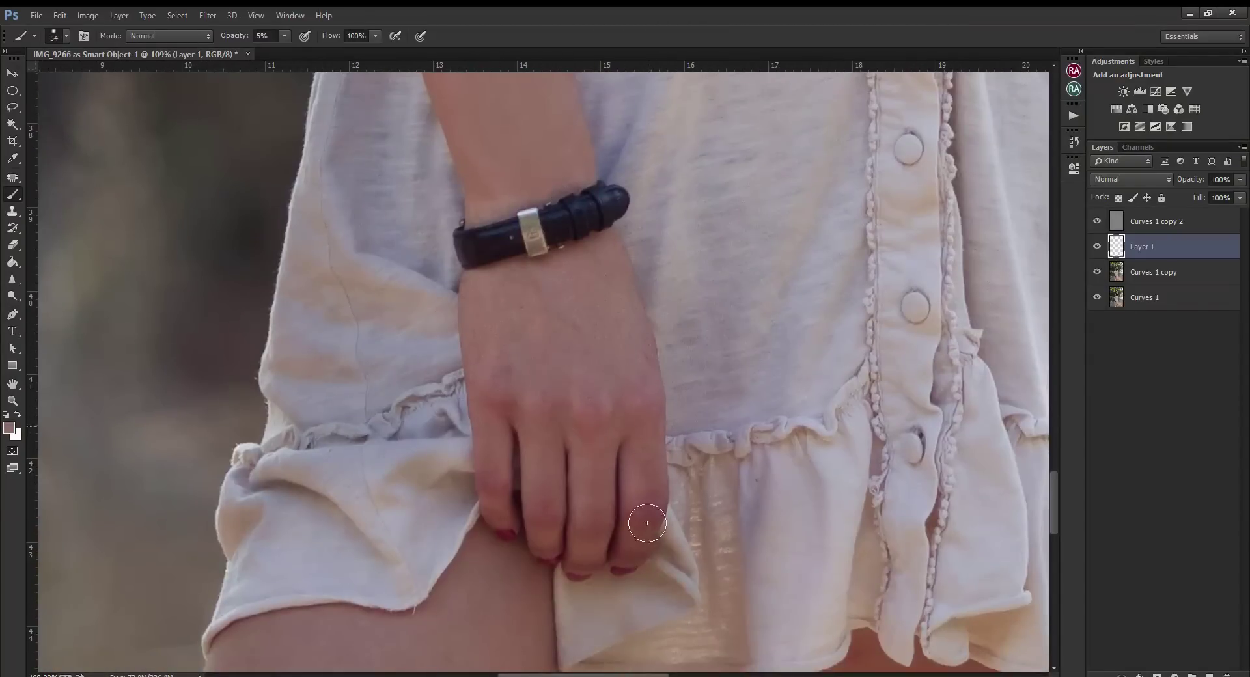
scroll(664, 317, down, 4)
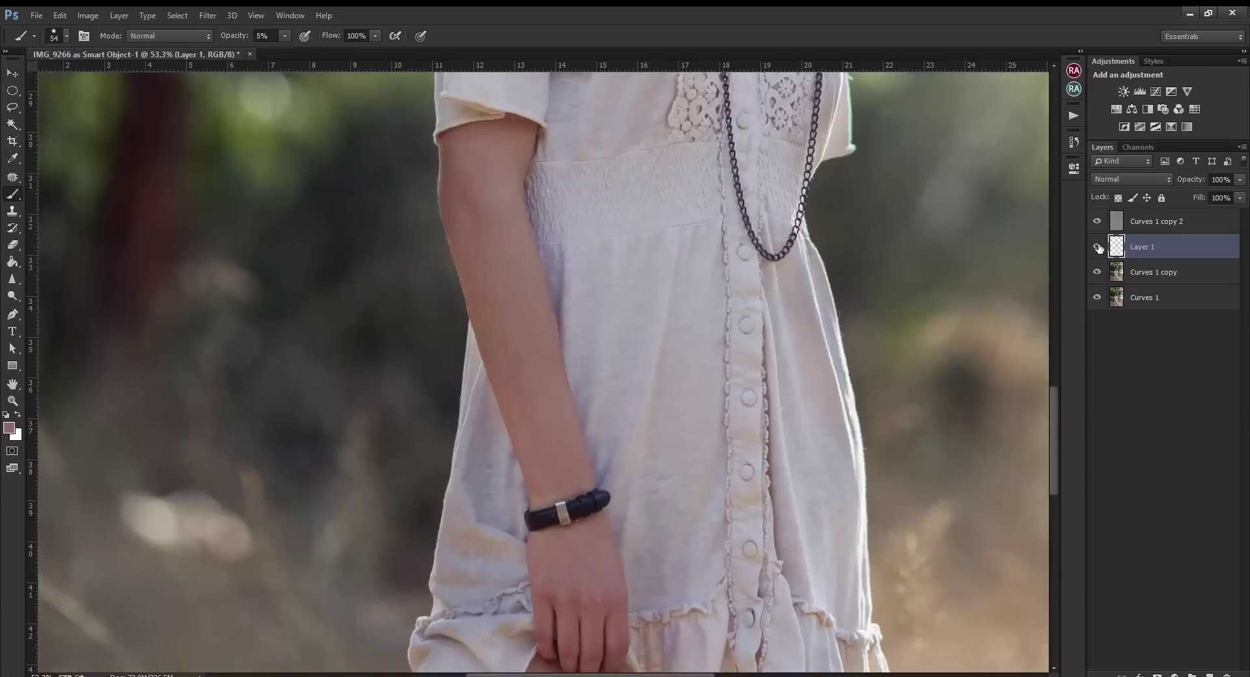
scroll(548, 233, up, 2)
scroll(548, 233, up, 1)
key(bracketright)
key(bracketright)
key(bracketright)
Paint faint 5% strokes over the arm and thigh skin
scroll(547, 417, down, 5)
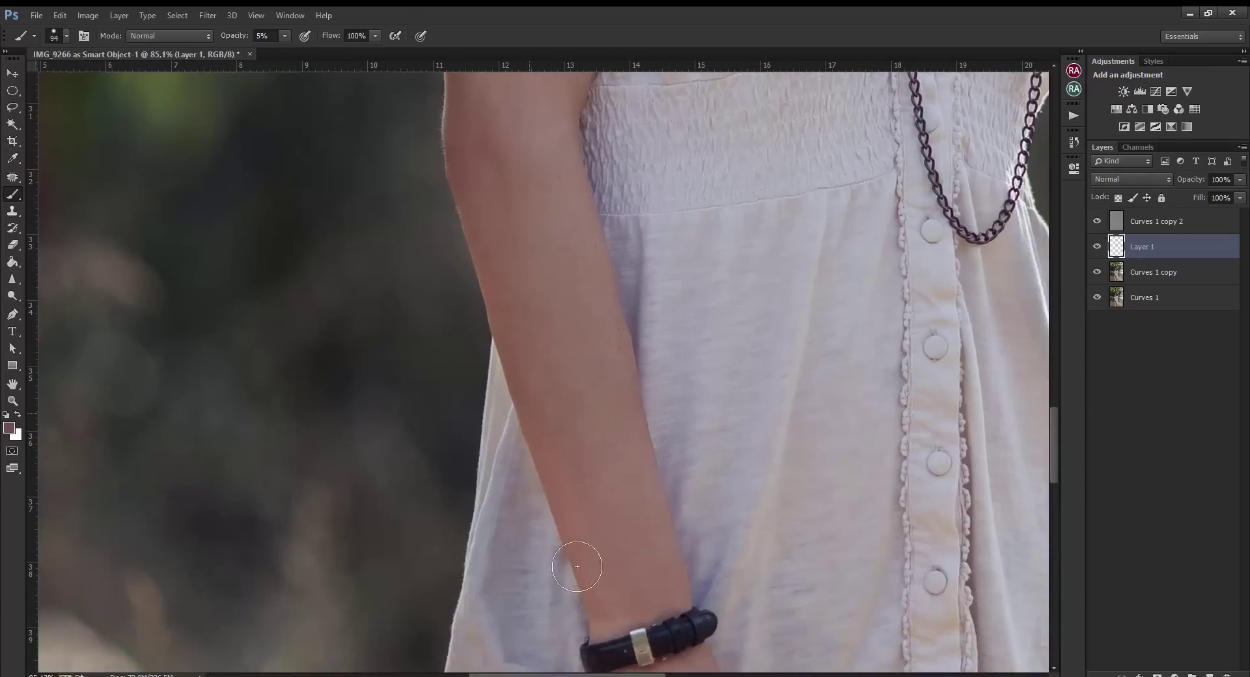
scroll(577, 456, up, 1)
scroll(580, 287, up, 6)
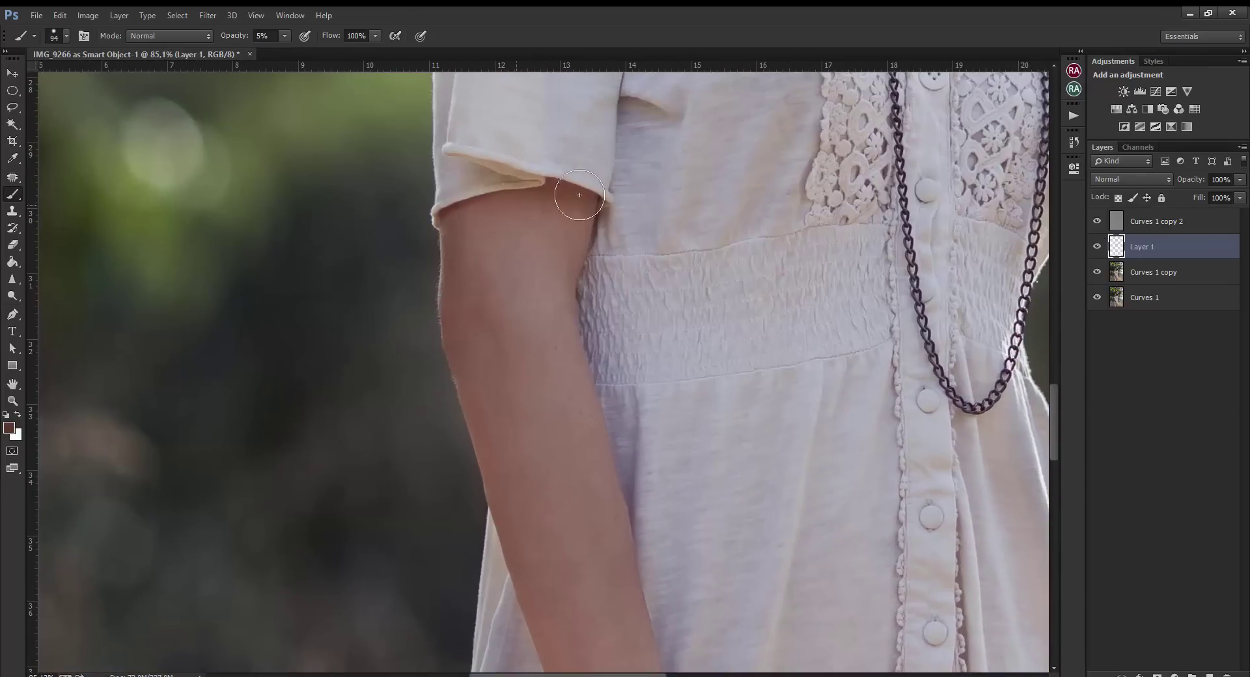
scroll(584, 202, down, 5)
scroll(586, 305, up, 2)
scroll(585, 303, up, 2)
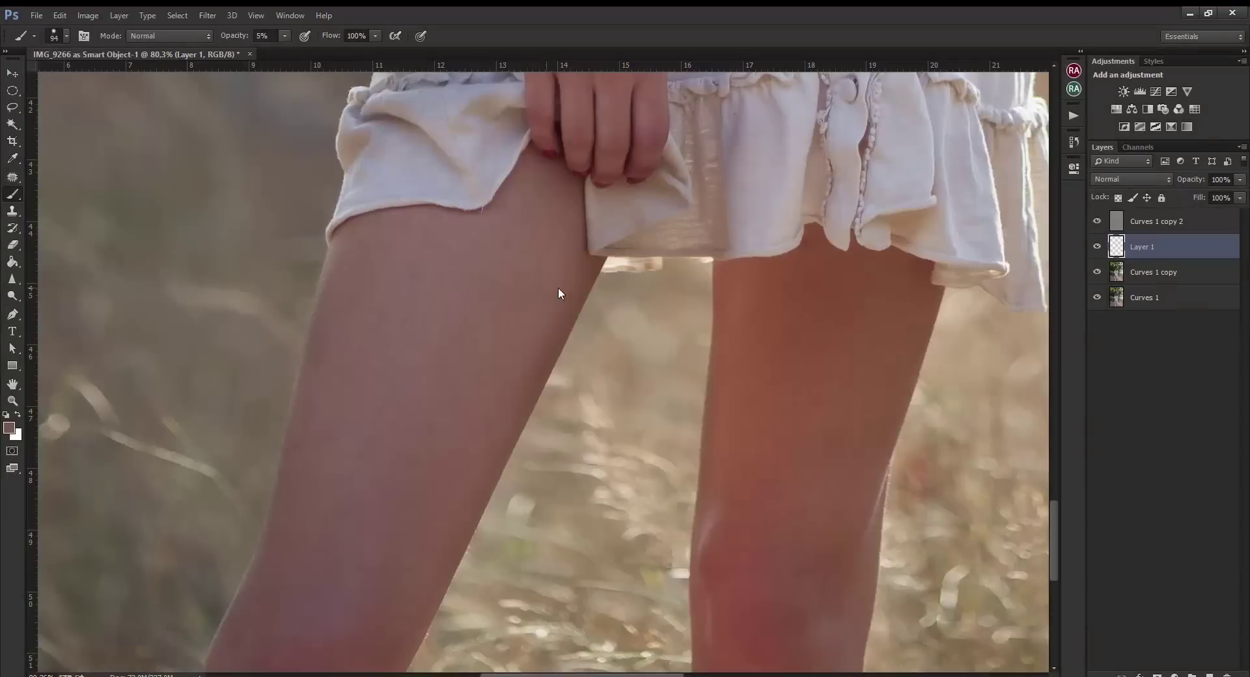
drag(483, 357, 592, 276)
scroll(623, 297, down, 4)
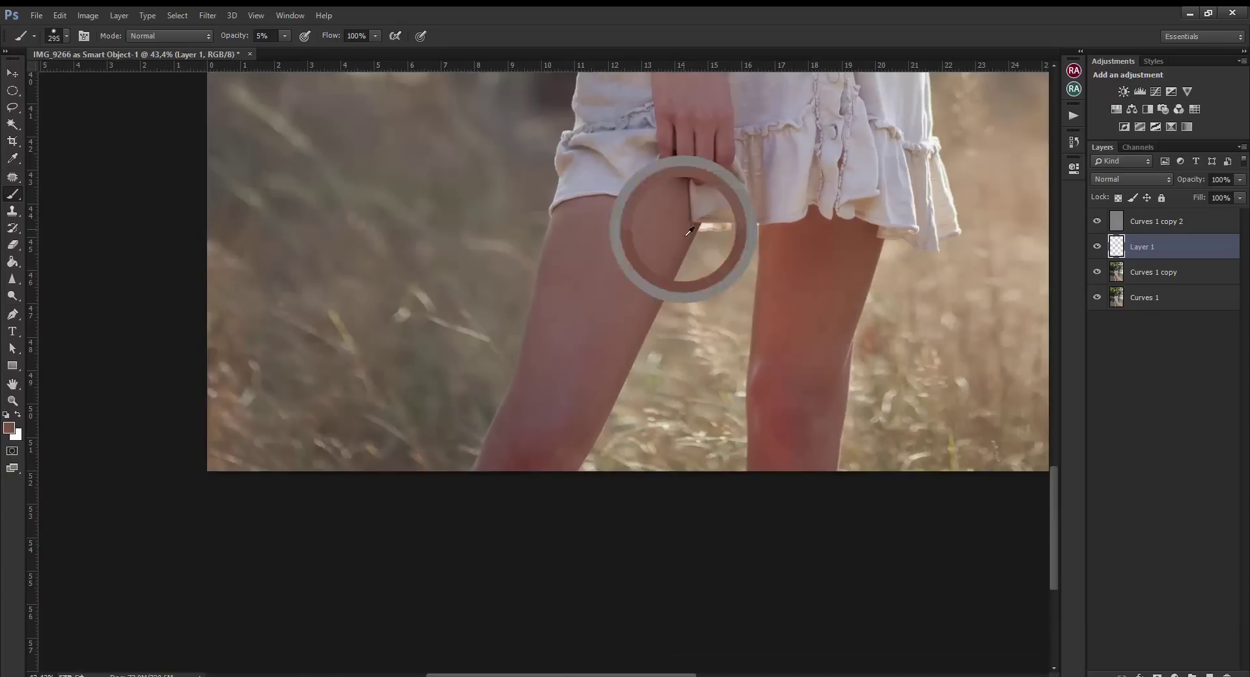
scroll(804, 377, up, 3)
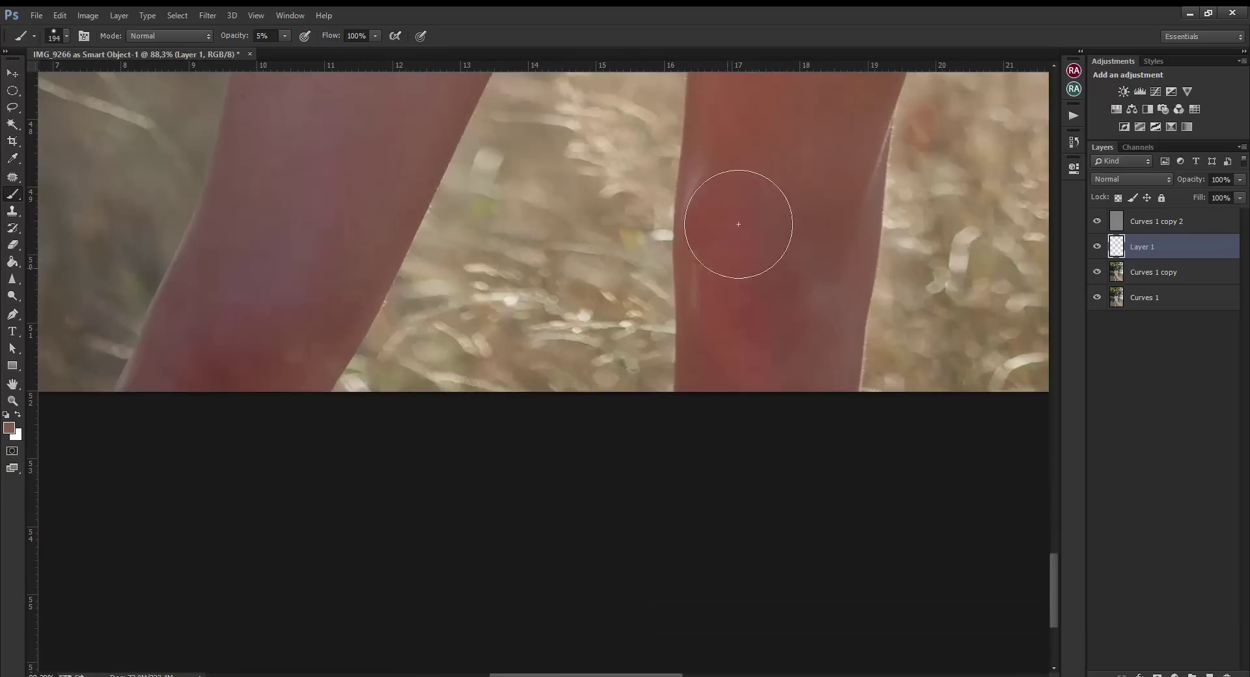
scroll(864, 349, down, 6)
scroll(558, 479, up, 3)
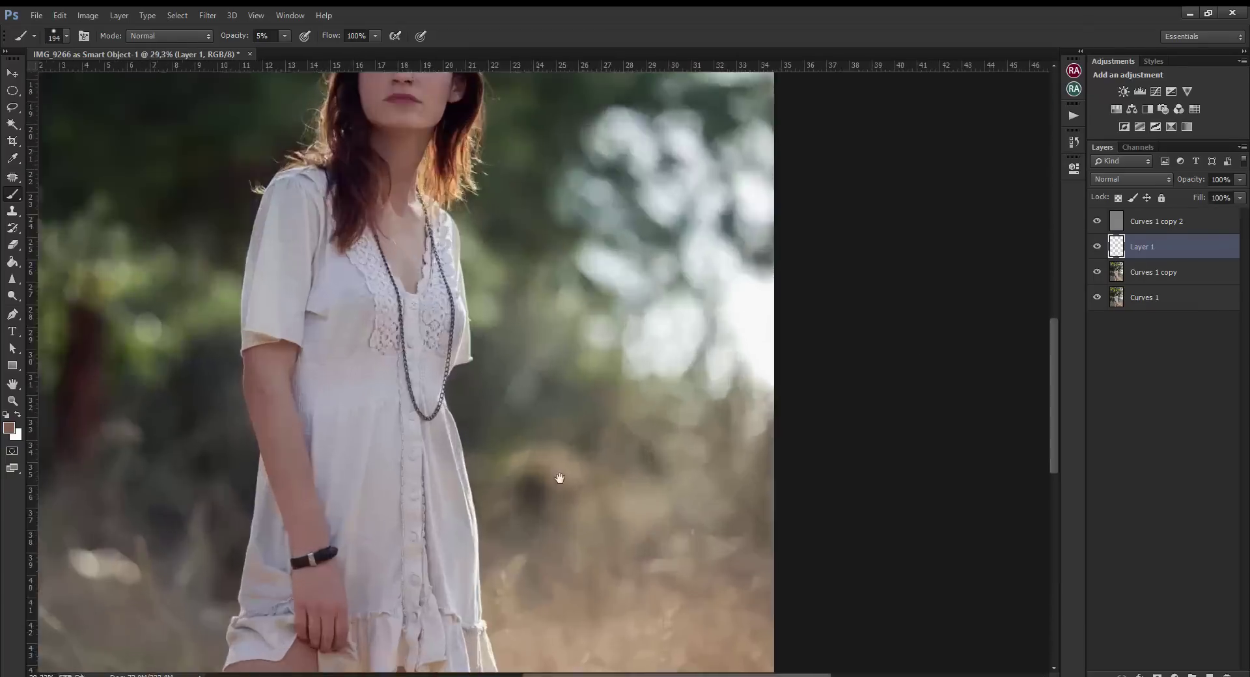
scroll(474, 278, up, 2)
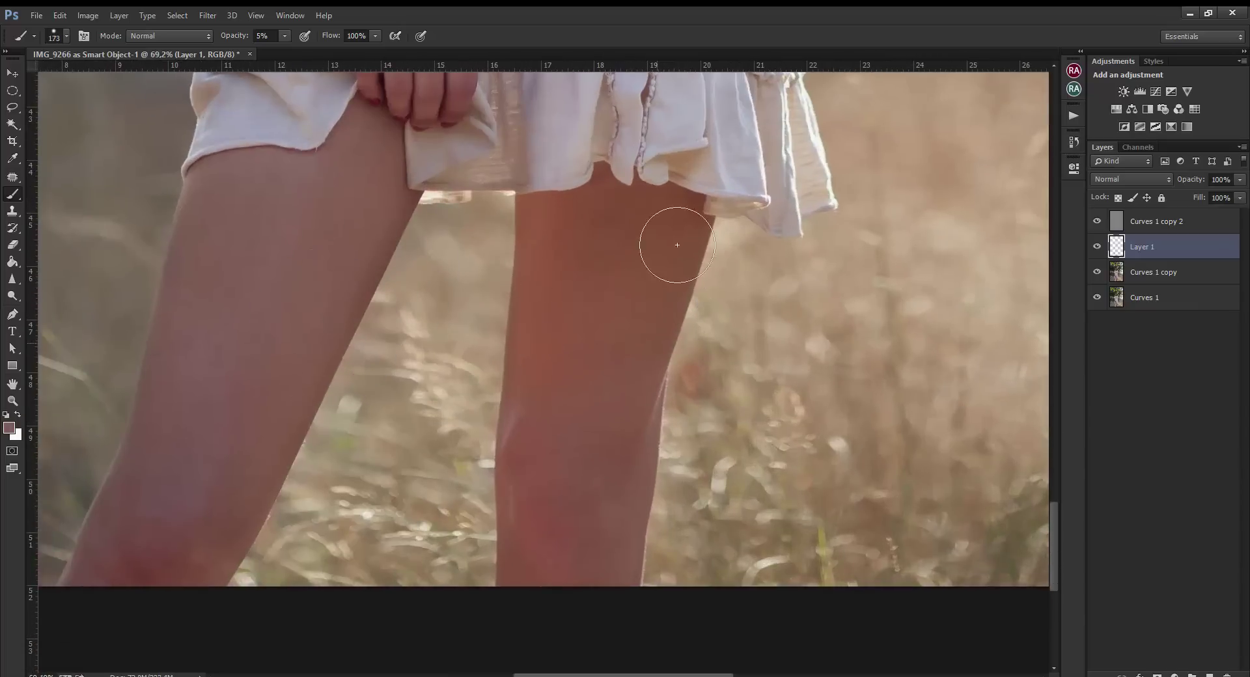
Sample a warm skin tone, even out the legs, then stamp all visible layers together
alt+click(330, 399)
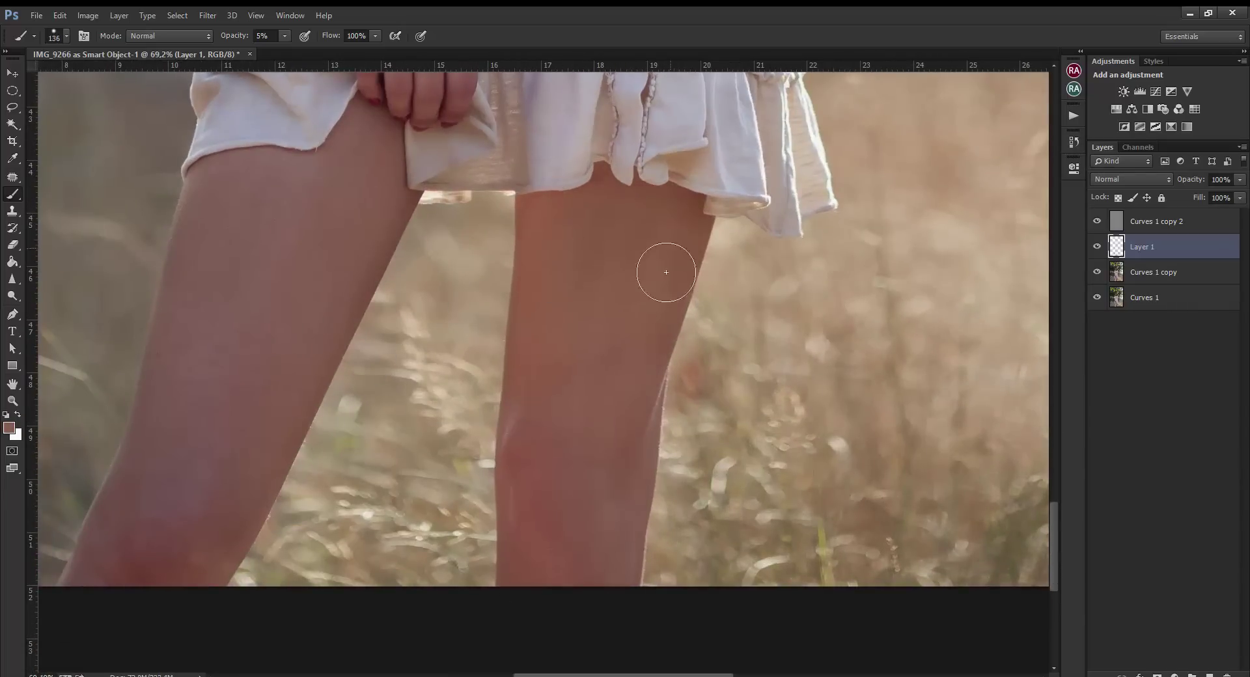
scroll(644, 343, down, 5)
scroll(787, 399, up, 6)
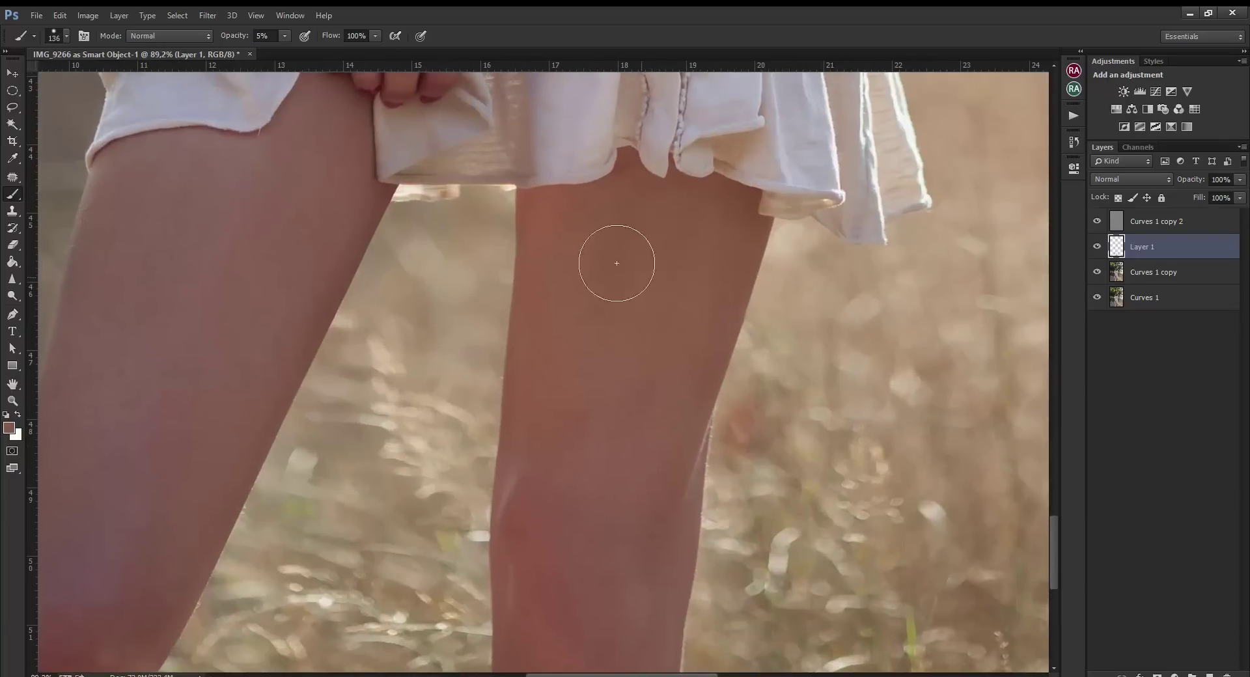
scroll(642, 423, down, 3)
scroll(573, 438, left, 5)
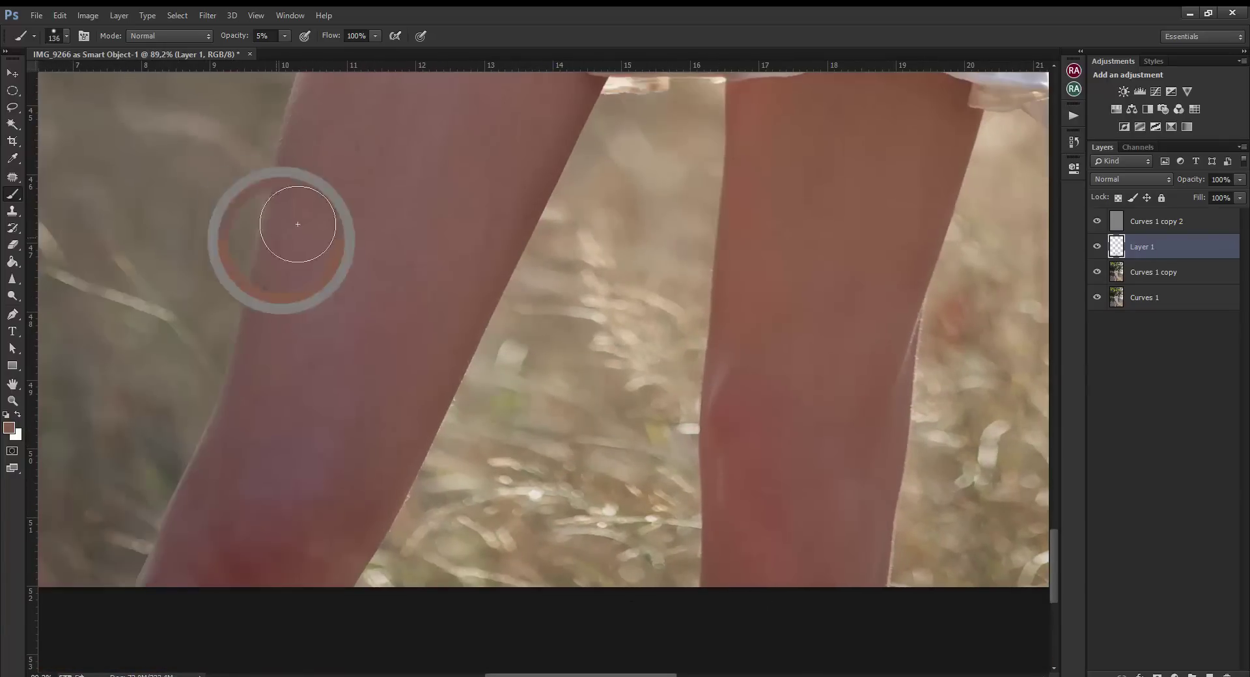
scroll(371, 543, down, 3)
scroll(505, 251, down, 2)
scroll(848, 368, down, 5)
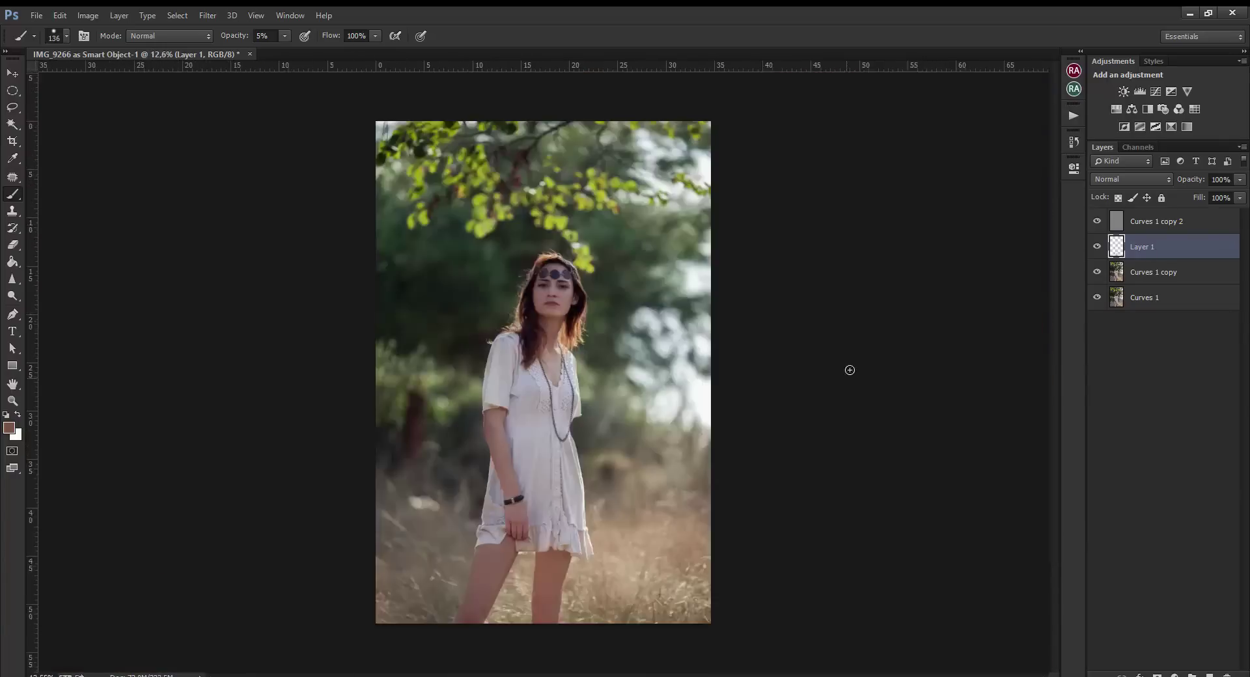
scroll(848, 368, down, 1)
scroll(547, 338, up, 5)
scroll(959, 348, down, 5)
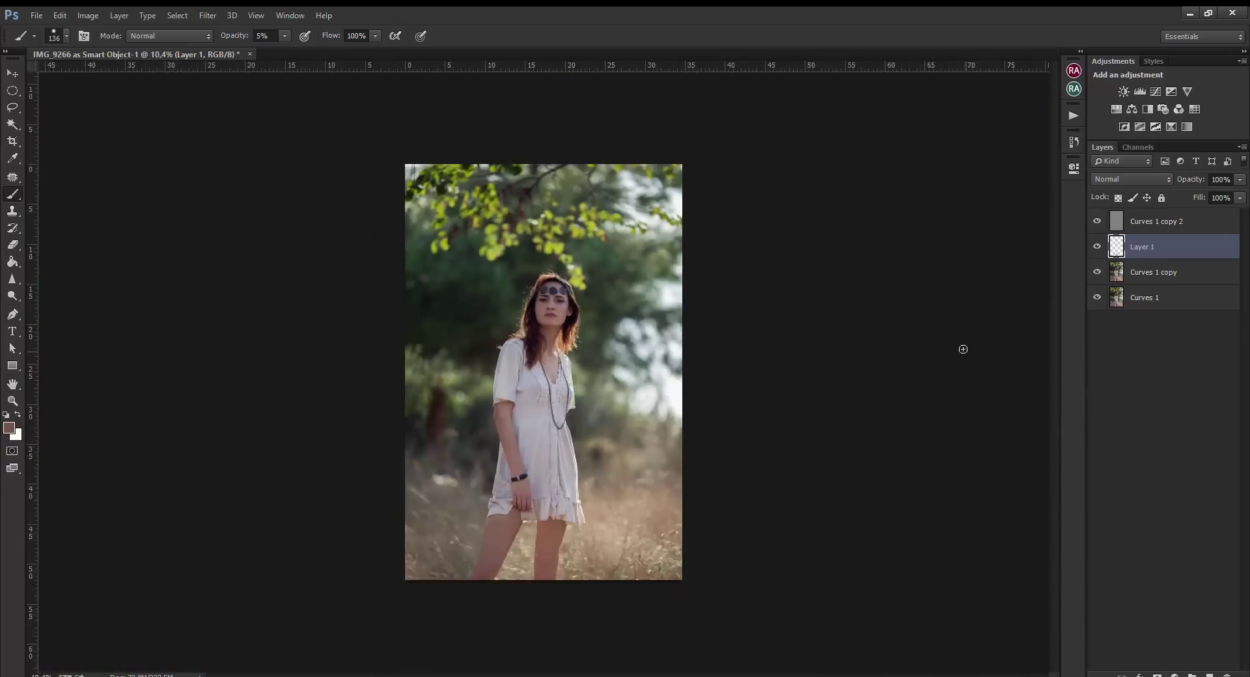
key(ctrl+shift+e)
scroll(847, 410, up, 1)
Add a Selective Color layer and reduce magenta in the Yellows
click(1175, 674)
click(1155, 664)
click(976, 217)
click(957, 249)
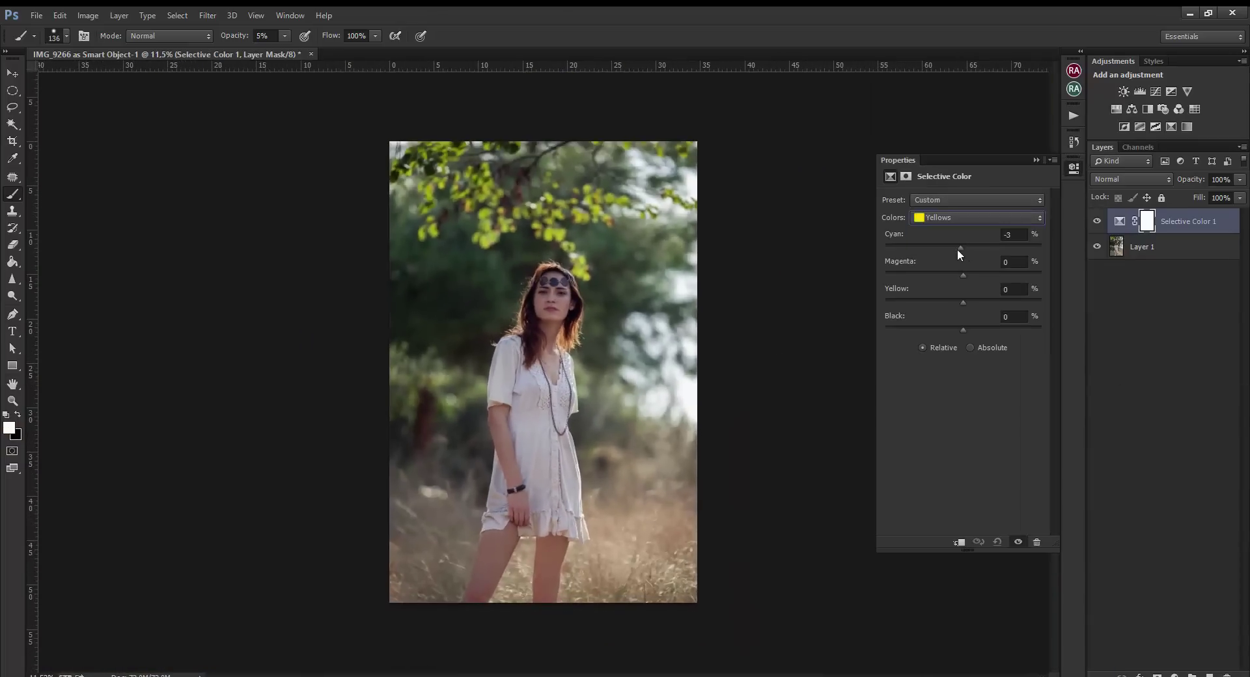
drag(1008, 275, 954, 274)
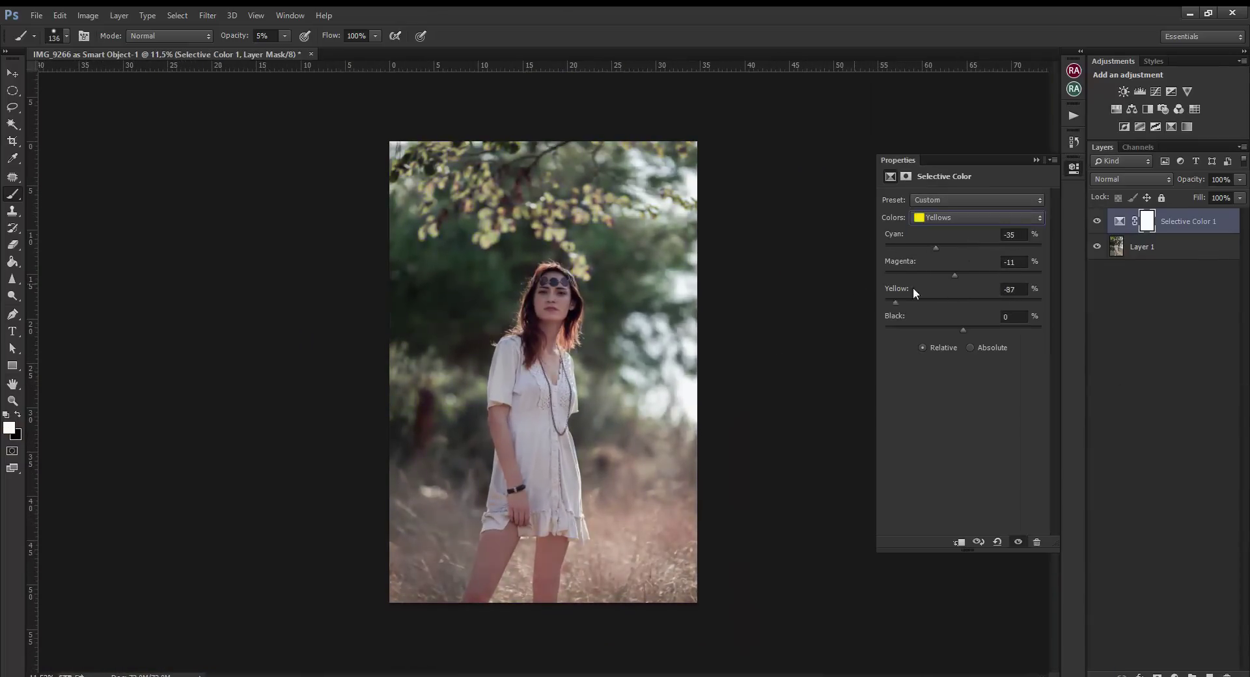
Refine the Yellows: less cyan, more magenta, and lower yellow and black amounts
click(976, 217)
click(951, 228)
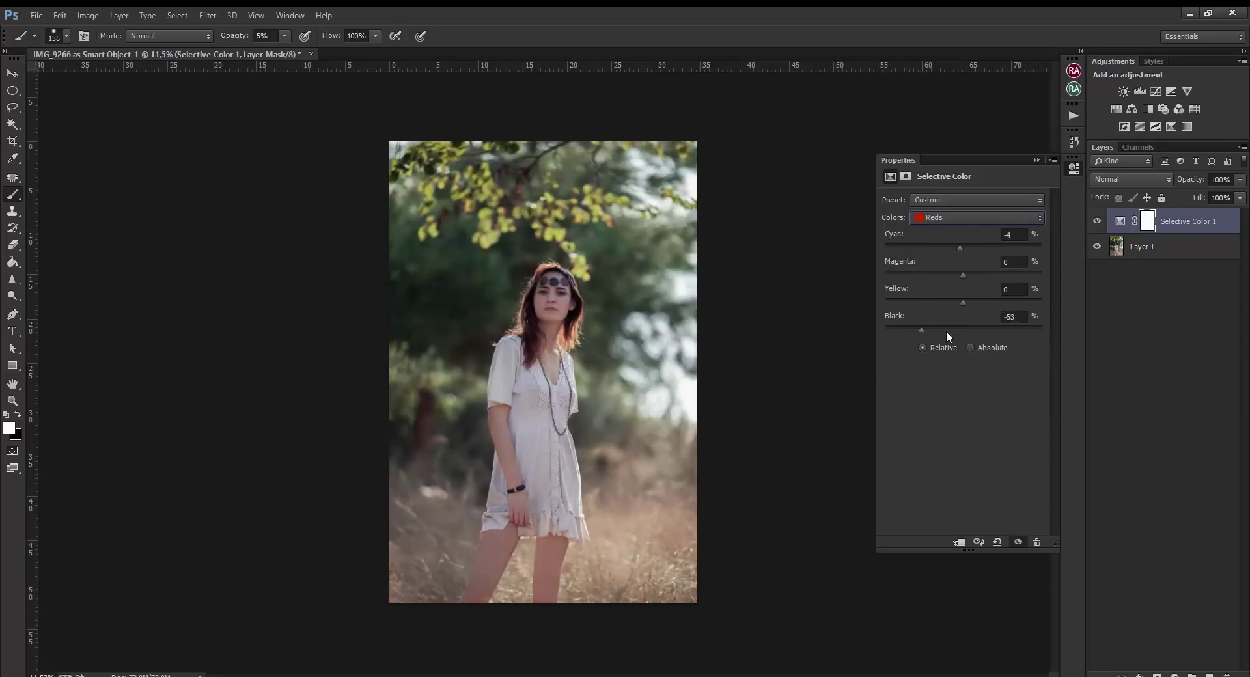
click(976, 217)
click(951, 228)
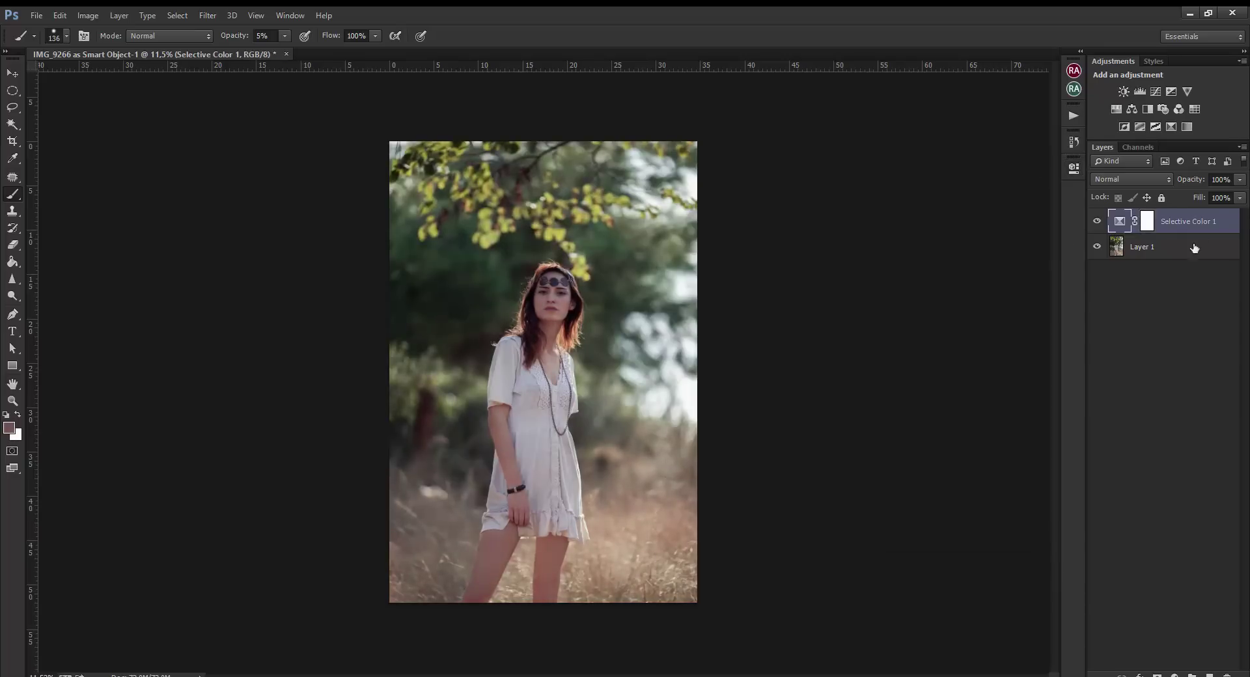
drag(927, 250, 931, 250)
mouse_move(963, 275)
mouse_down()
mouse_move(984, 274)
mouse_move(996, 303)
mouse_move(955, 330)
mouse_up()
drag(996, 303, 978, 303)
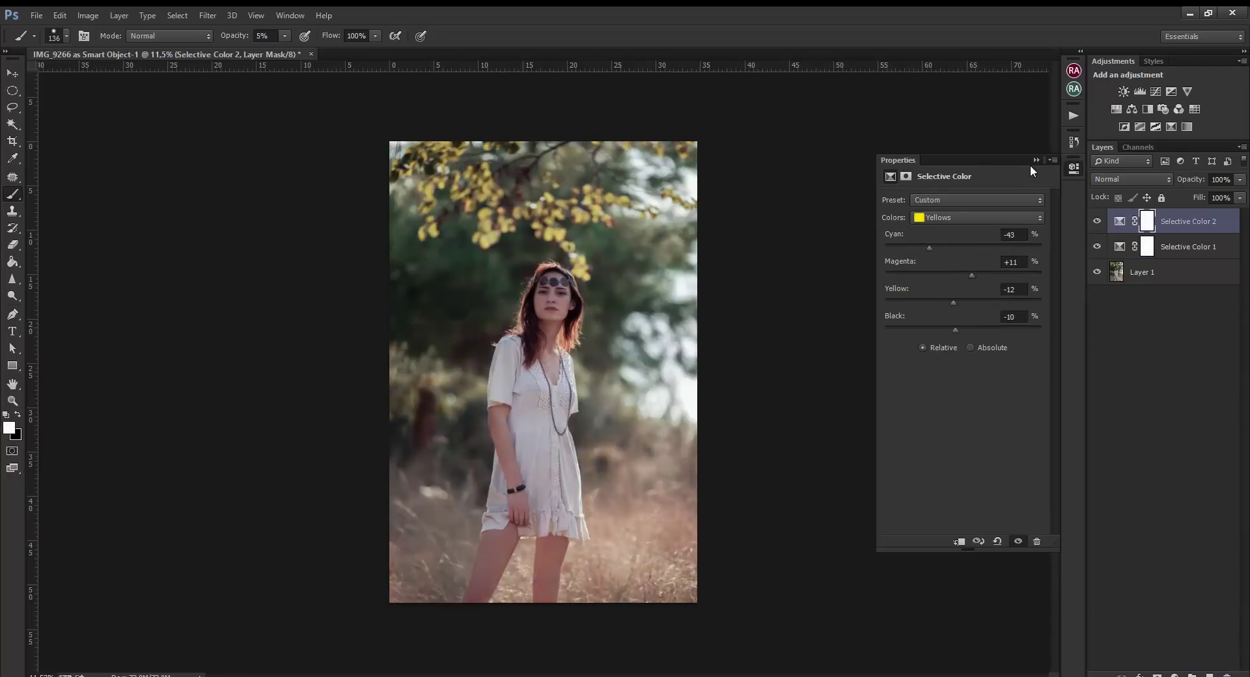
Add a Curves layer with the curve bent upward to brighten the photo
click(1175, 674)
click(1153, 474)
drag(950, 314, 937, 325)
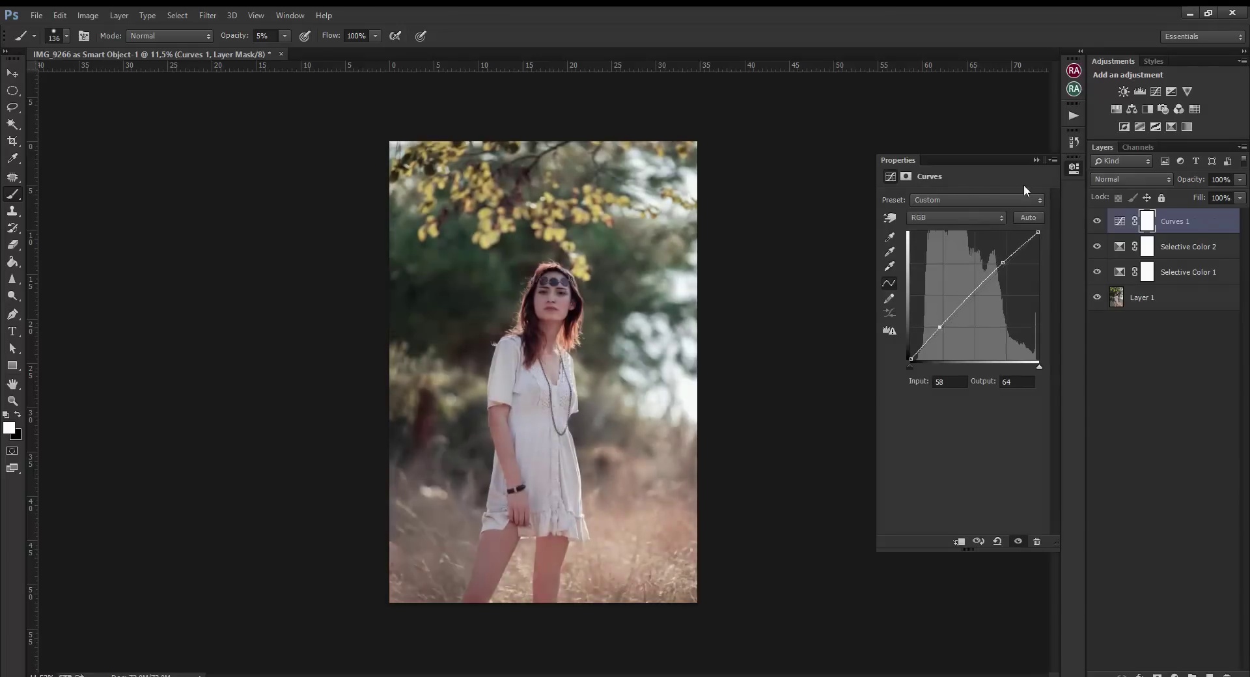
Invert the first Curves mask and paint its brightening back onto the face
click(1138, 327)
key(ctrl+i)
scroll(531, 263, up, 5)
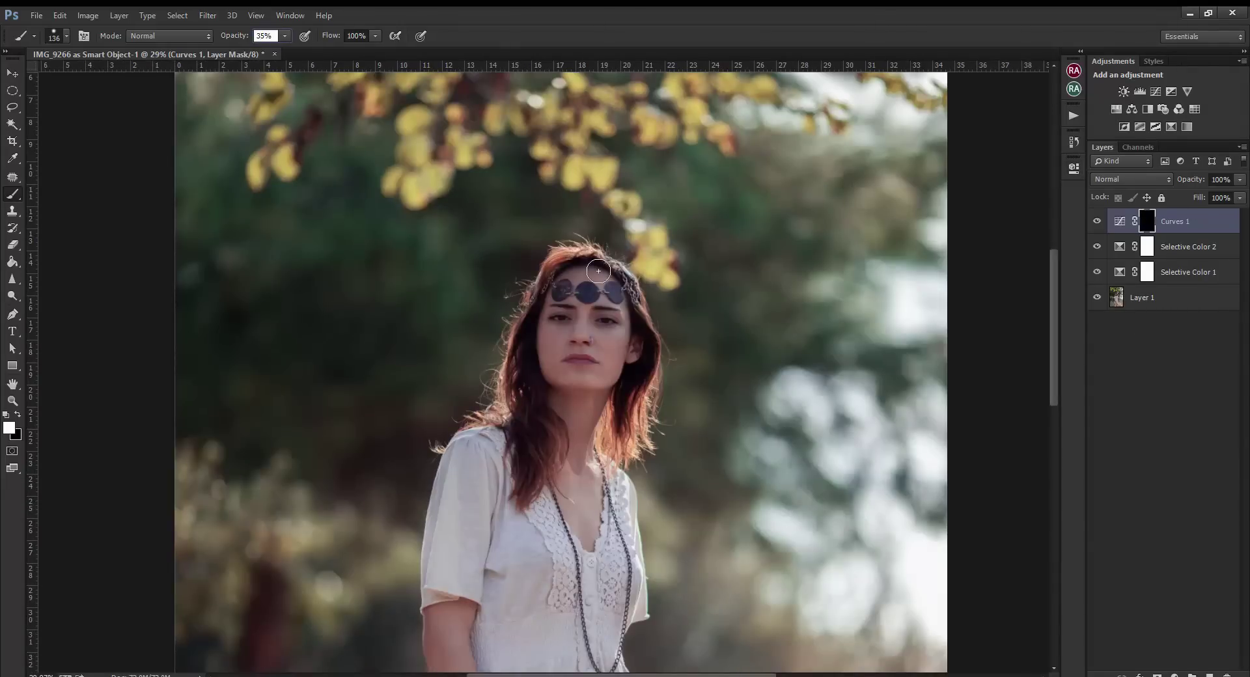
drag(598, 271, 543, 307)
scroll(588, 325, down, 2)
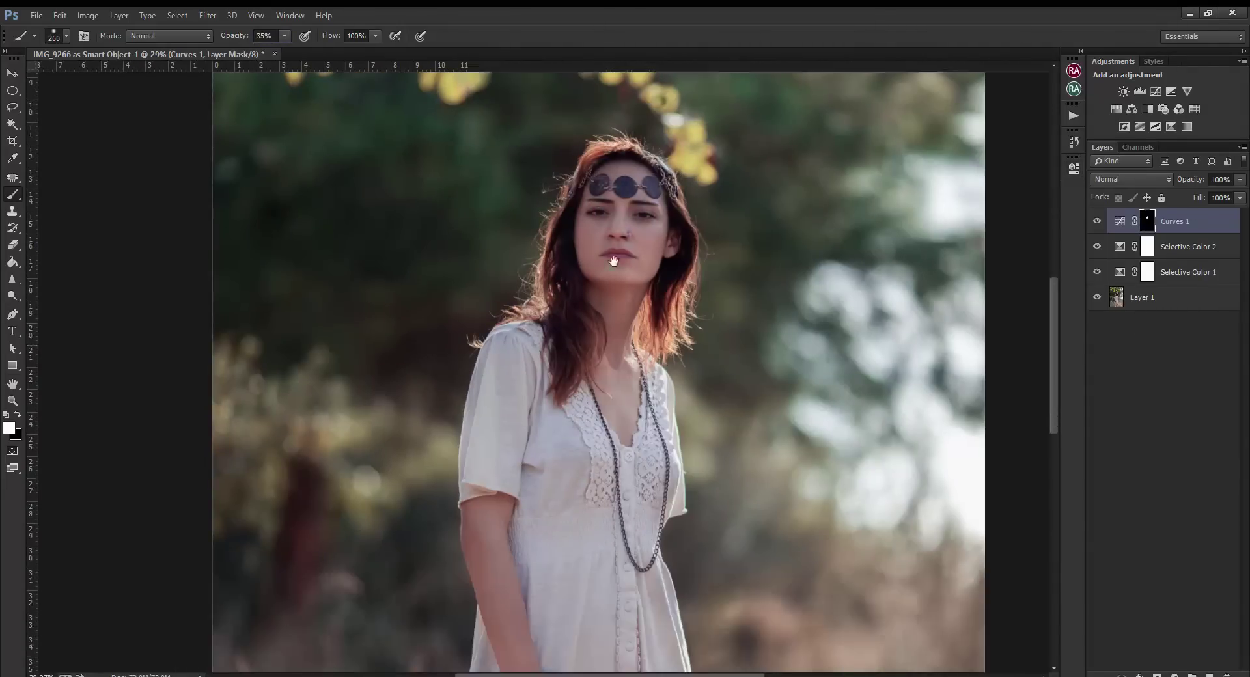
scroll(502, 337, down, 3)
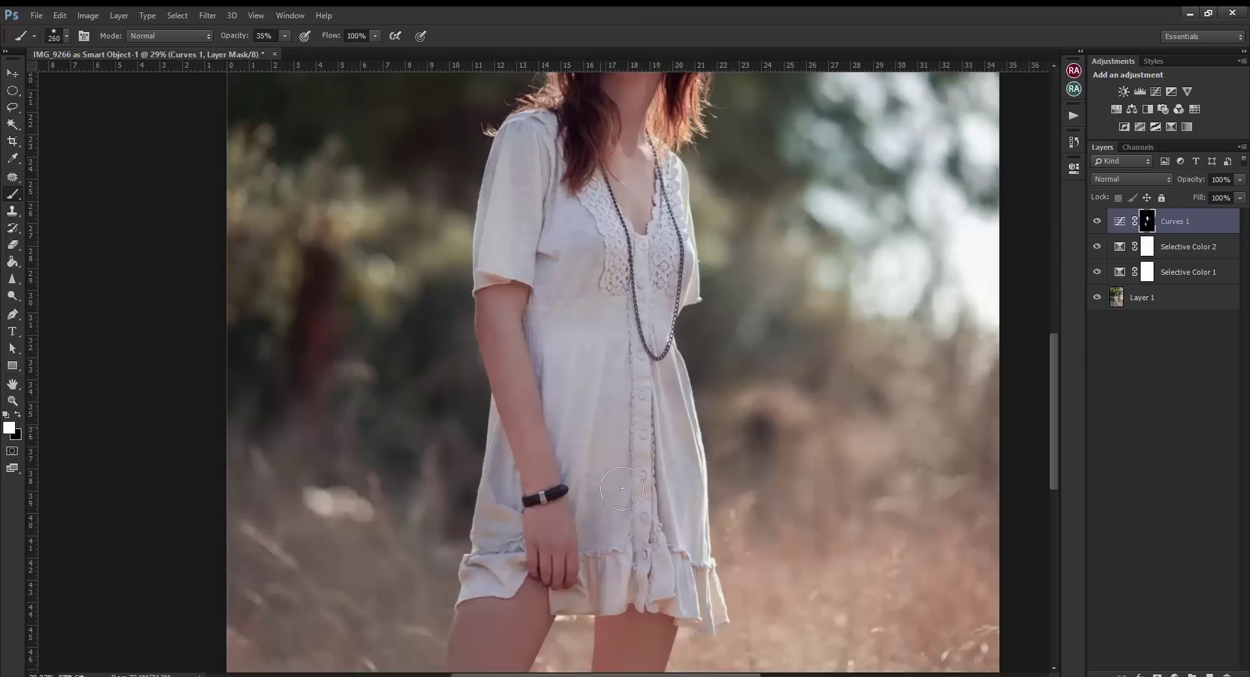
scroll(638, 456, down, 3)
scroll(536, 453, up, 3)
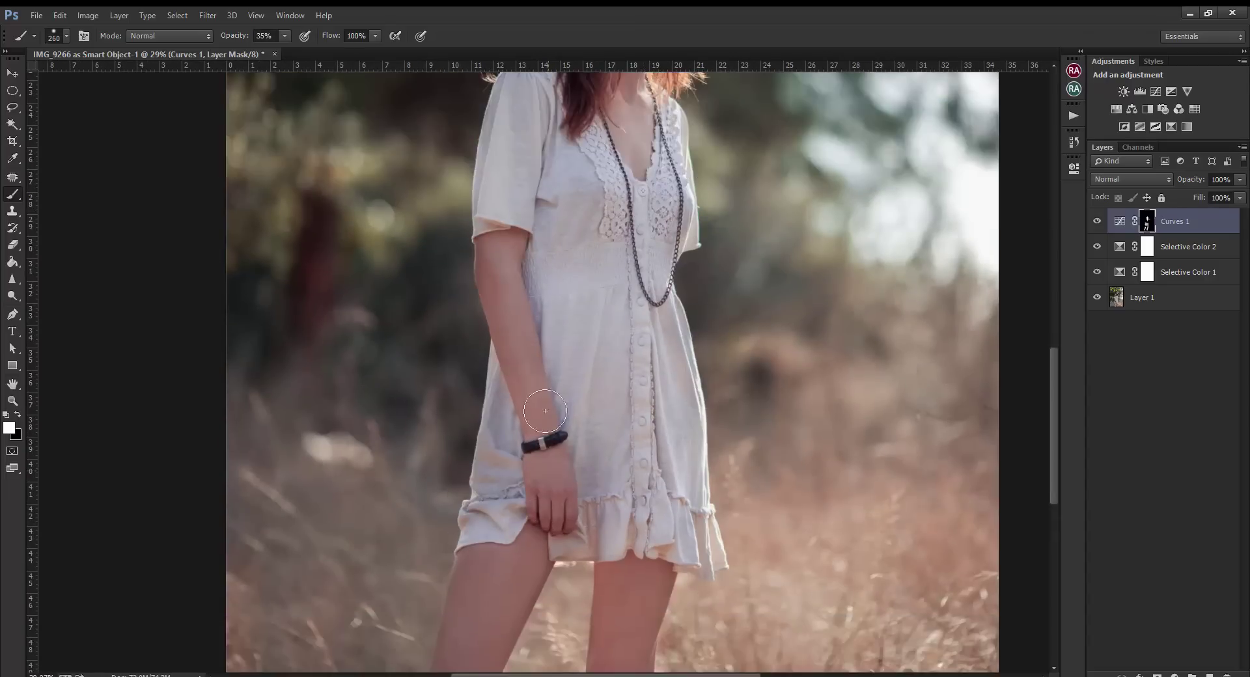
scroll(524, 405, up, 3)
scroll(599, 299, up, 3)
scroll(651, 245, up, 2)
drag(651, 245, 664, 294)
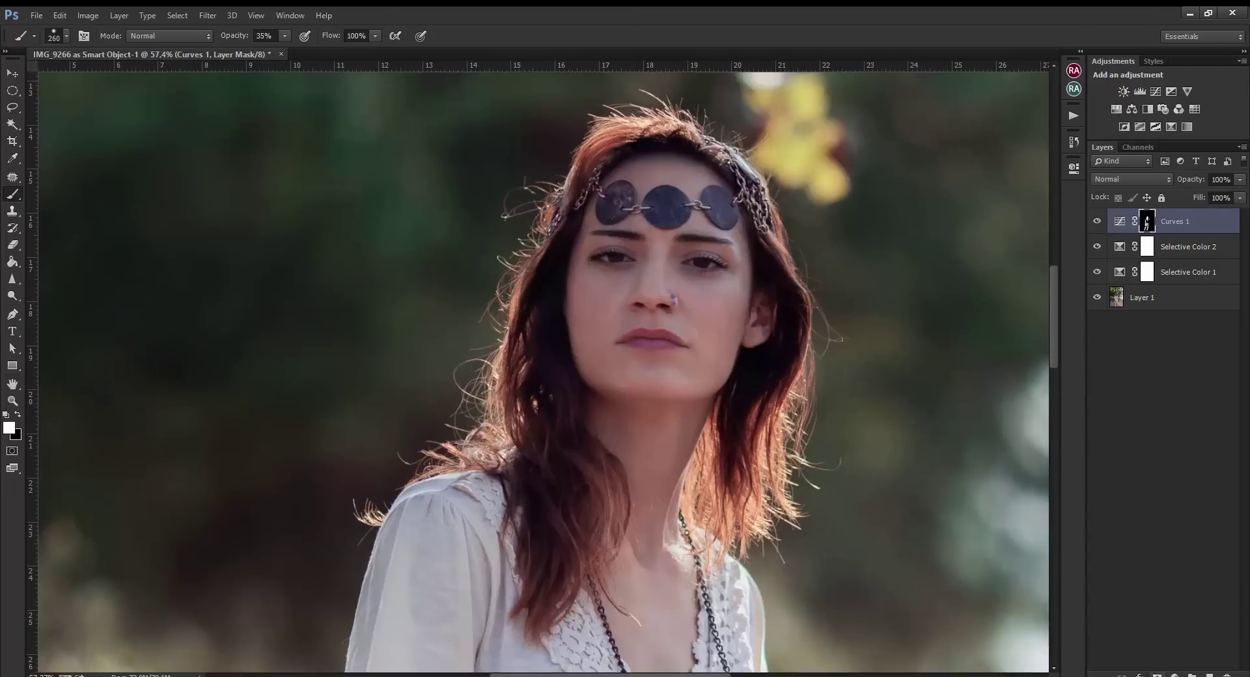
Add a second Curves layer lifting the midtones, hidden behind a black mask
click(1155, 91)
drag(974, 294, 980, 283)
drag(909, 359, 916, 358)
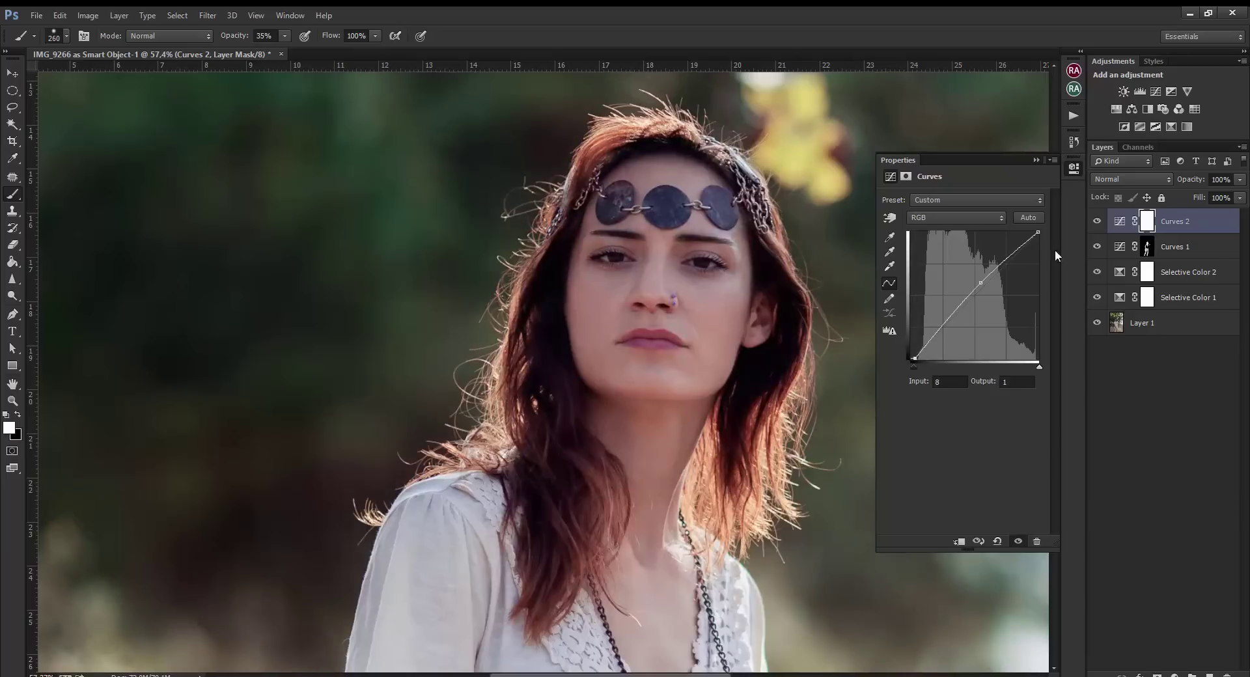
key(ctrl+i)
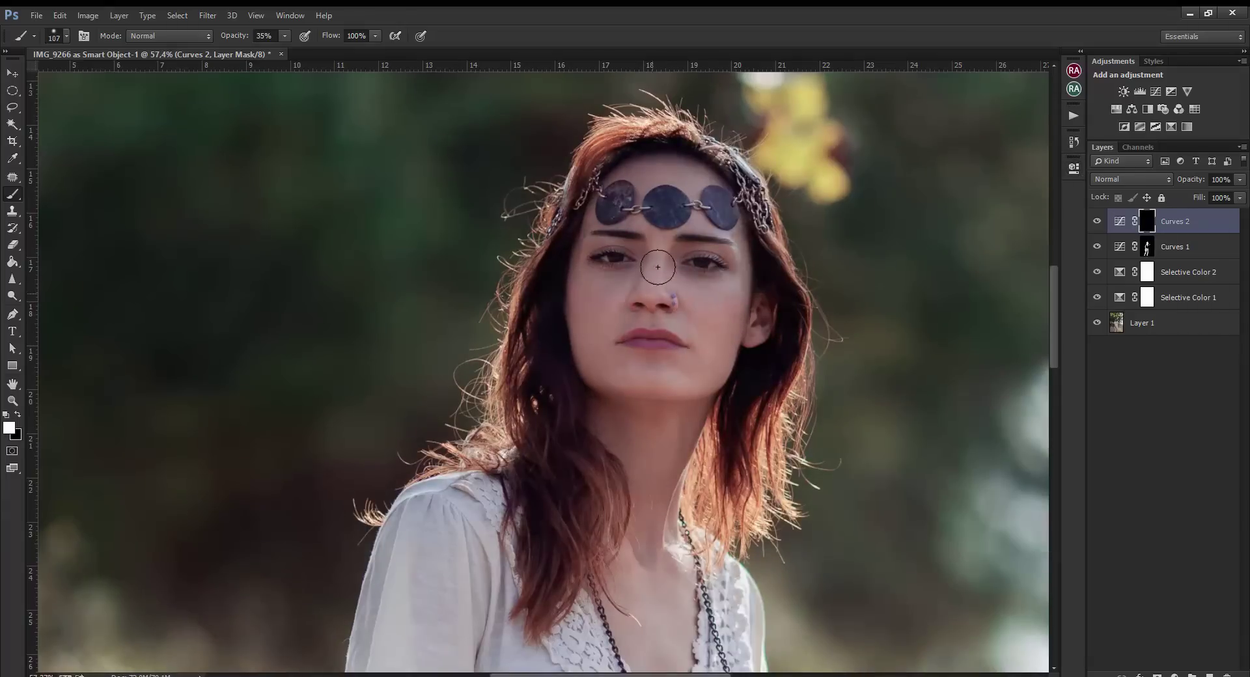
scroll(642, 321, down, 3)
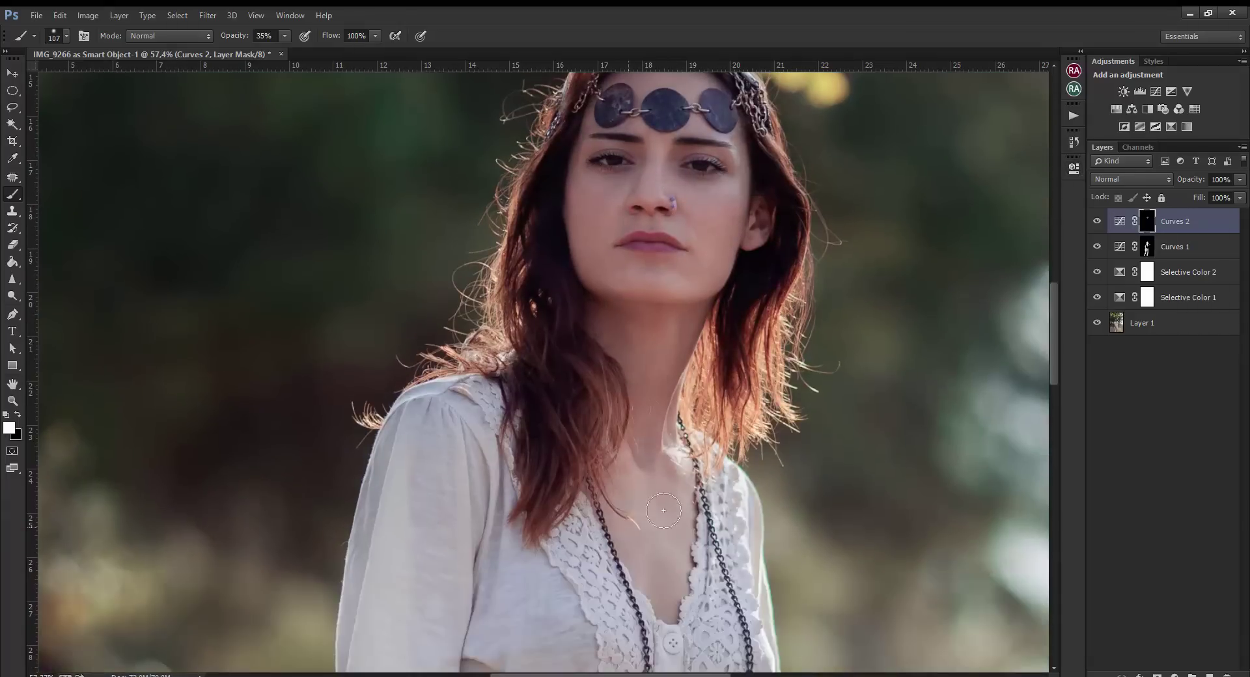
scroll(667, 601, down, 5)
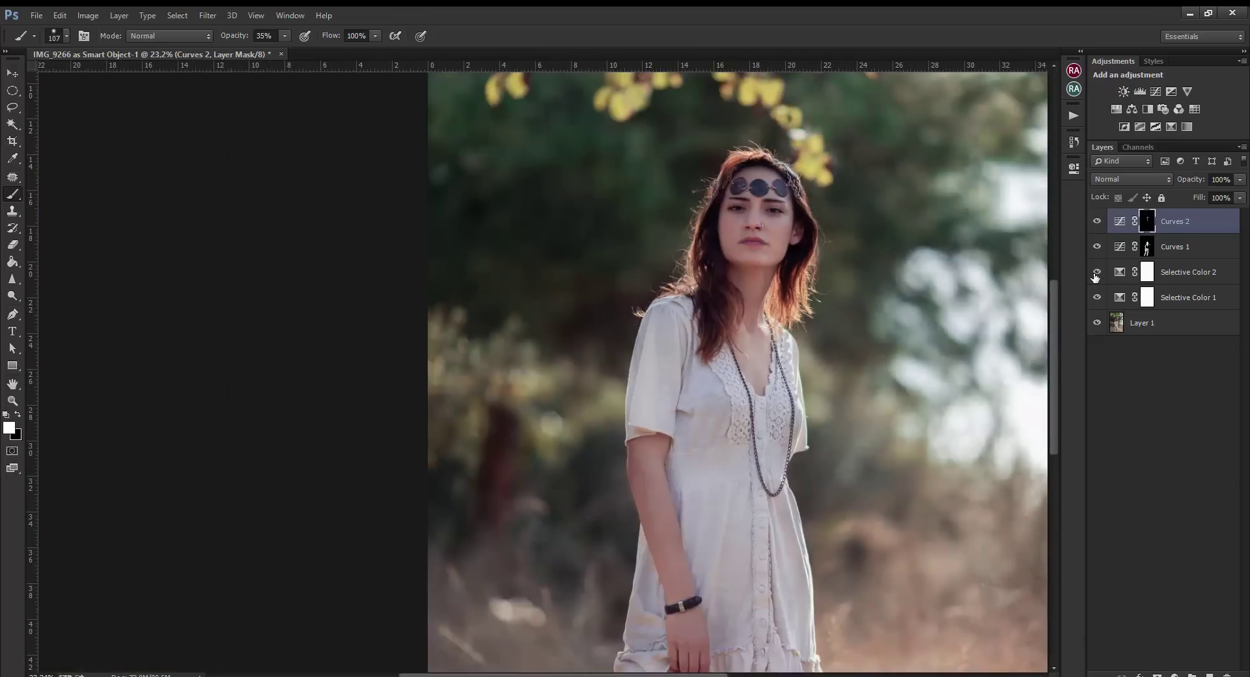
Paint black on the Selective Color 1 mask over the face, neck and legs
click(1172, 298)
key(x)
scroll(648, 279, up, 5)
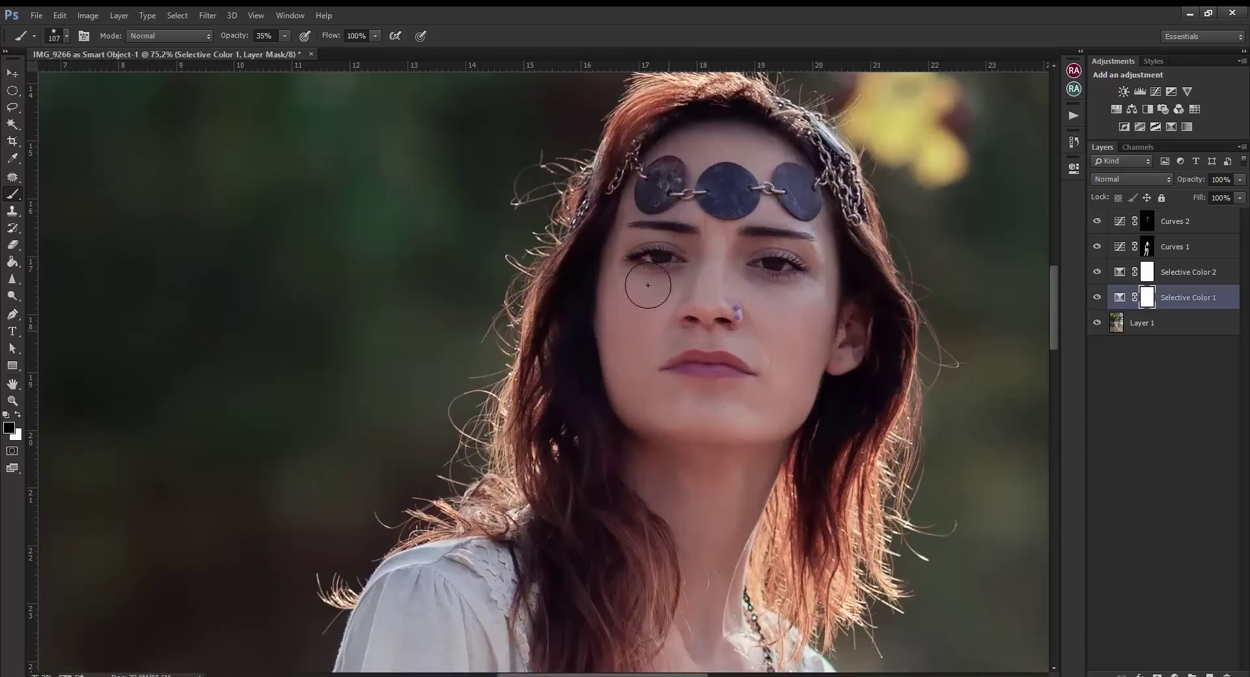
drag(284, 36, 321, 54)
scroll(521, 390, down, 5)
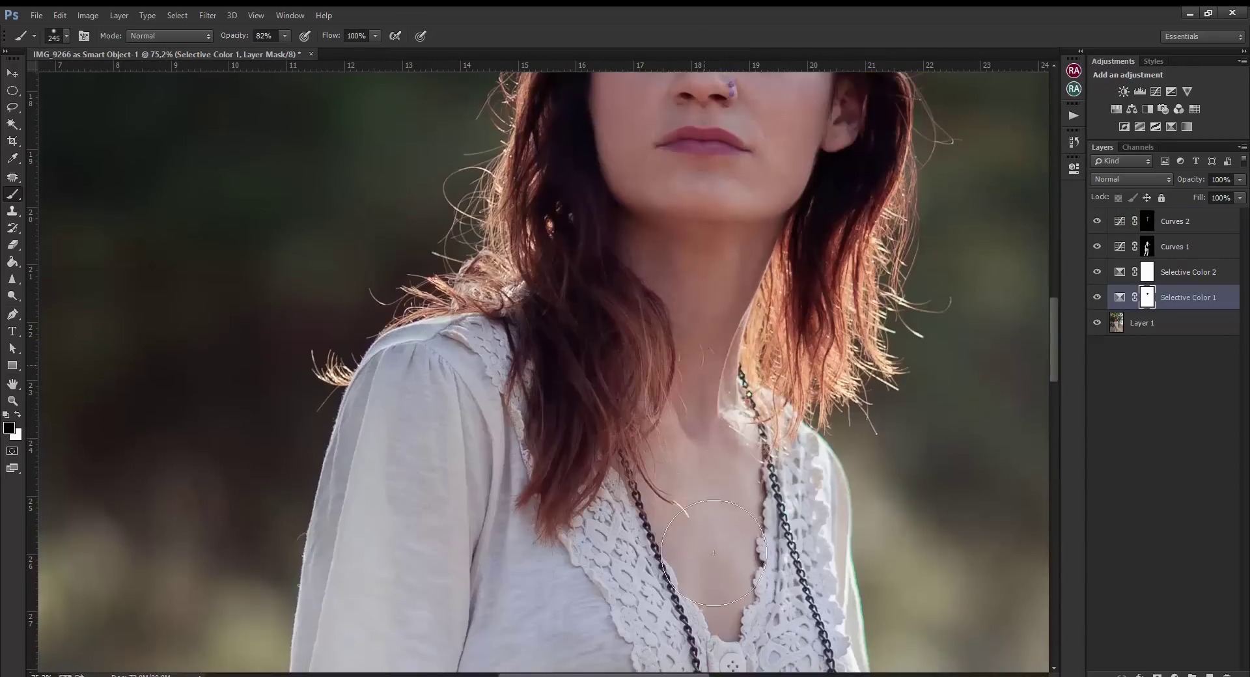
scroll(488, 357, down, 10)
scroll(574, 462, down, 5)
scroll(574, 462, down, 5)
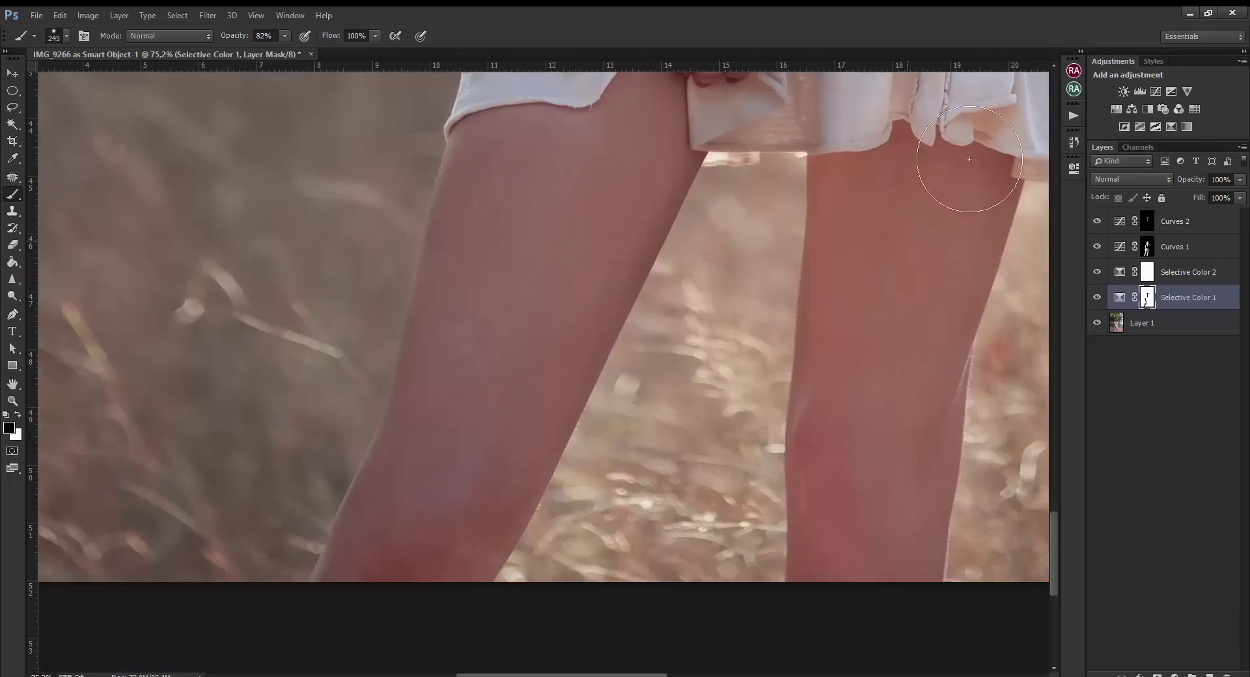
scroll(850, 427, down, 6)
scroll(580, 365, up, 3)
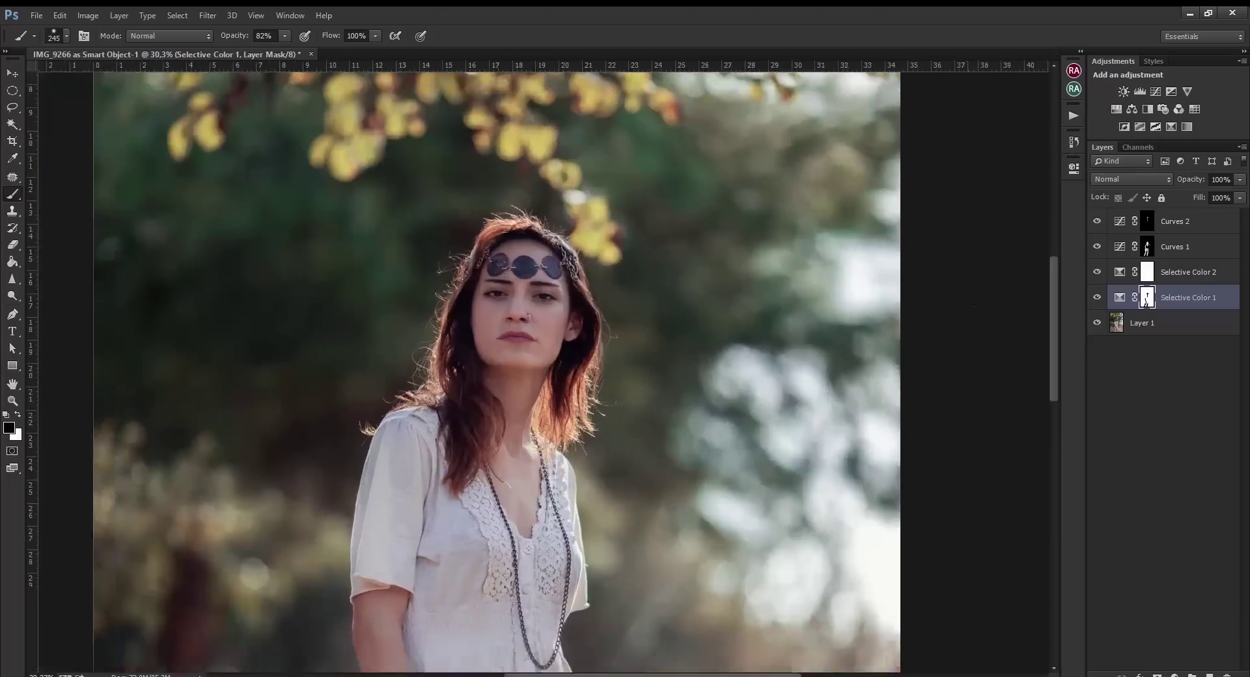
scroll(974, 306, down, 3)
Select the top Curves layer to build a new adjustment above it
click(1175, 221)
scroll(636, 326, up, 3)
scroll(636, 325, up, 2)
click(1174, 675)
Add a darkening Curves layer with the curve pulled down, named b
click(1145, 473)
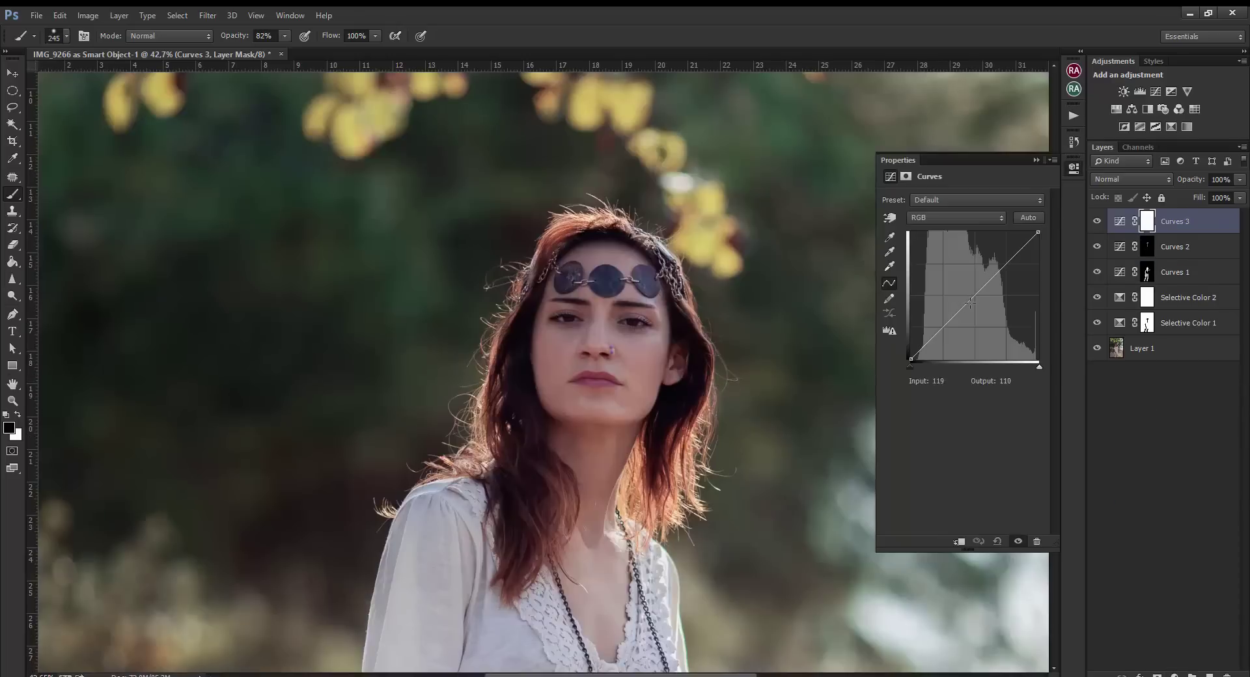
drag(585, 309, 560, 390)
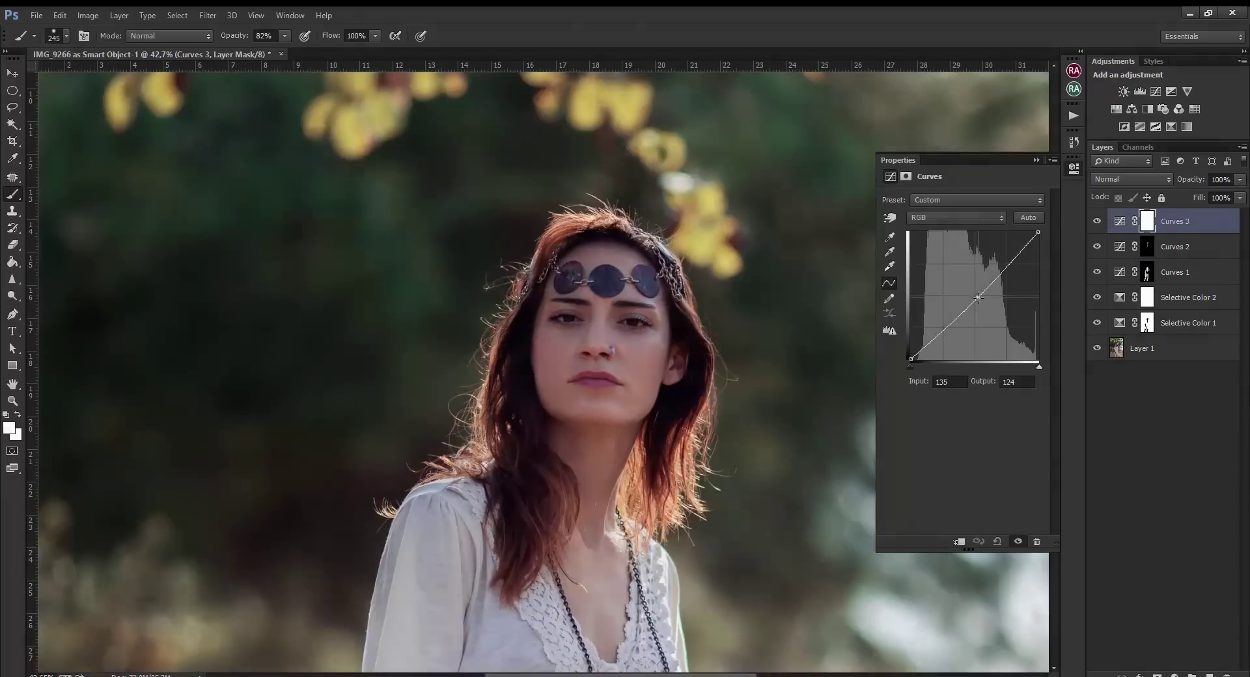
double_click(1175, 222)
text(b)
key(Return)
Add another Curves layer named d and invert layer b's mask to hide it
click(1174, 675)
click(1146, 473)
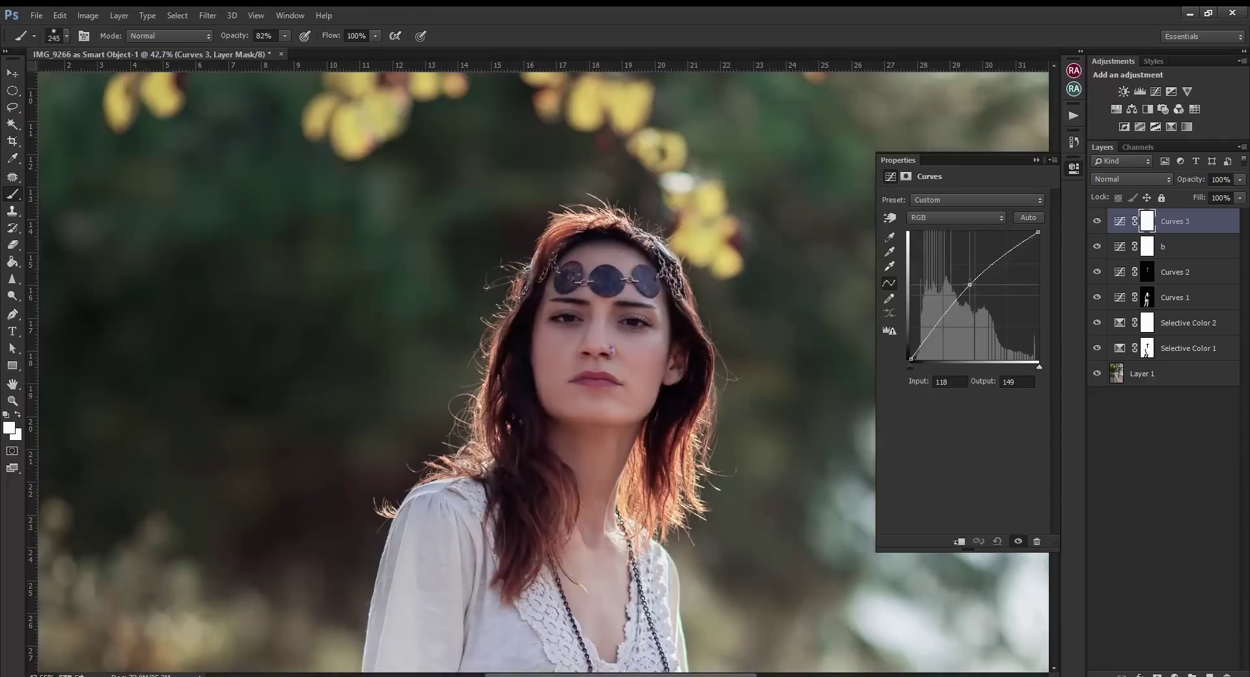
key(ctrl+0)
scroll(754, 293, up, 5)
double_click(1175, 221)
text(d)
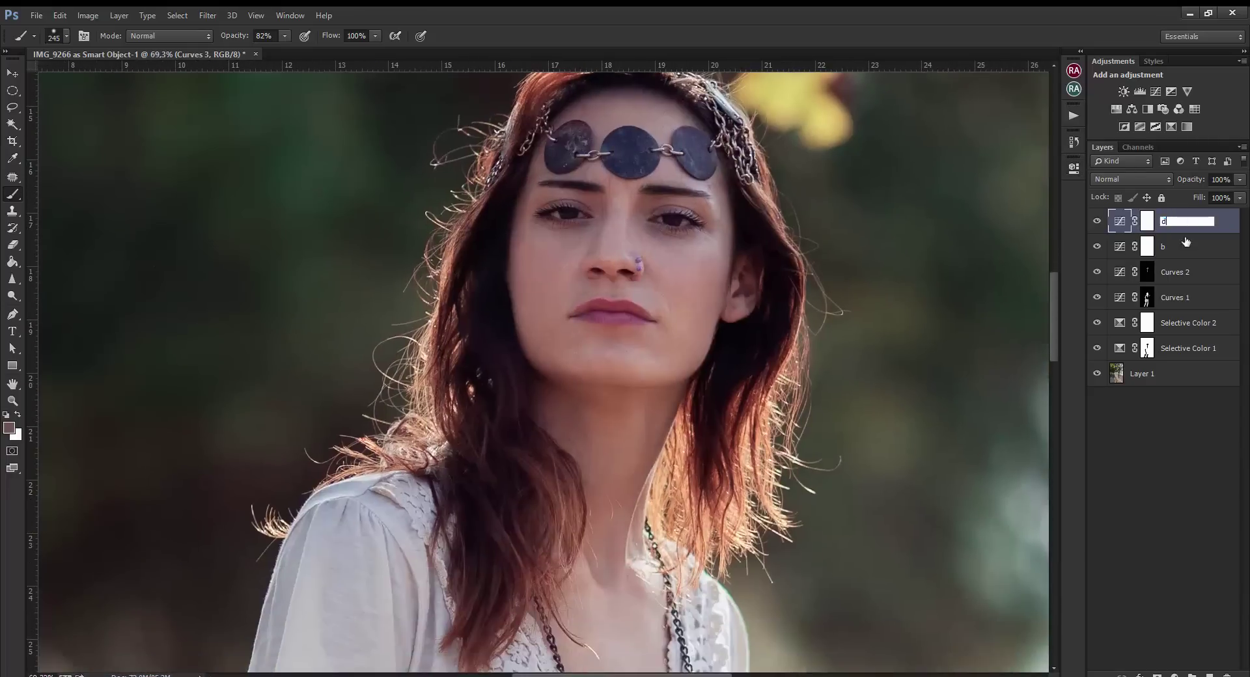
key(Return)
click(1175, 246)
key(ctrl+i)
drag(1001, 392, 1031, 462)
Hide layer d behind a black mask, then frame the face and head on layer b
click(1175, 222)
key(ctrl+i)
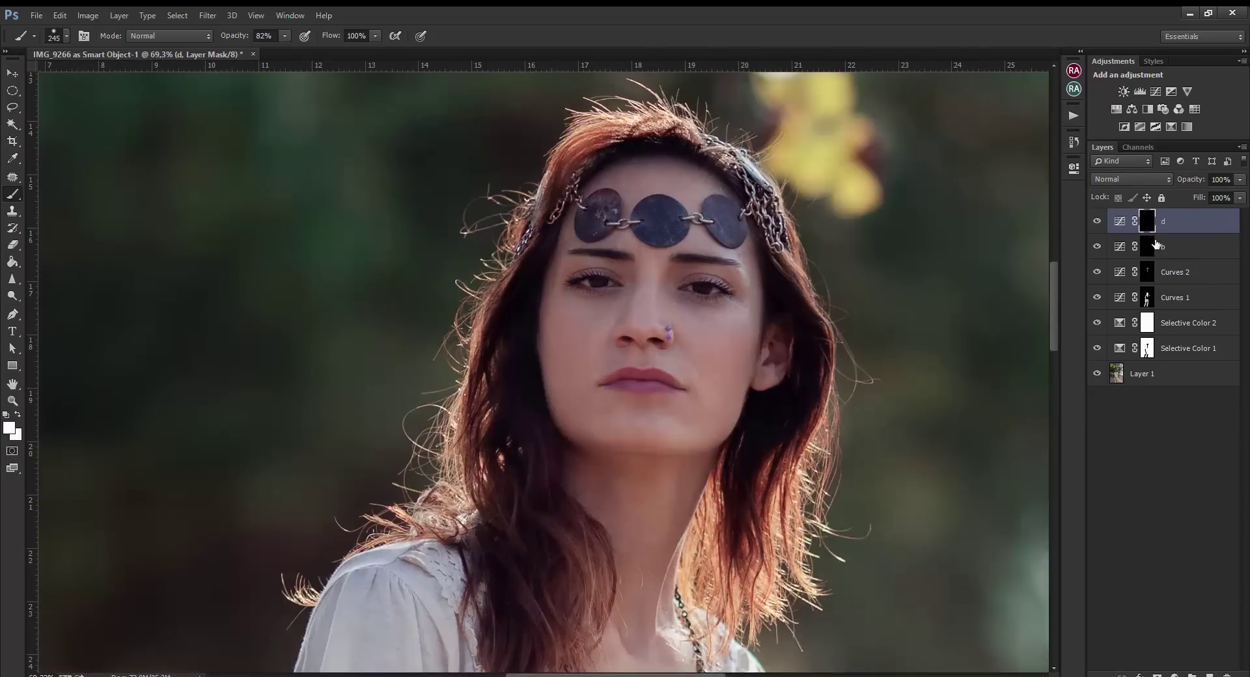
click(1175, 246)
scroll(525, 200, up, 3)
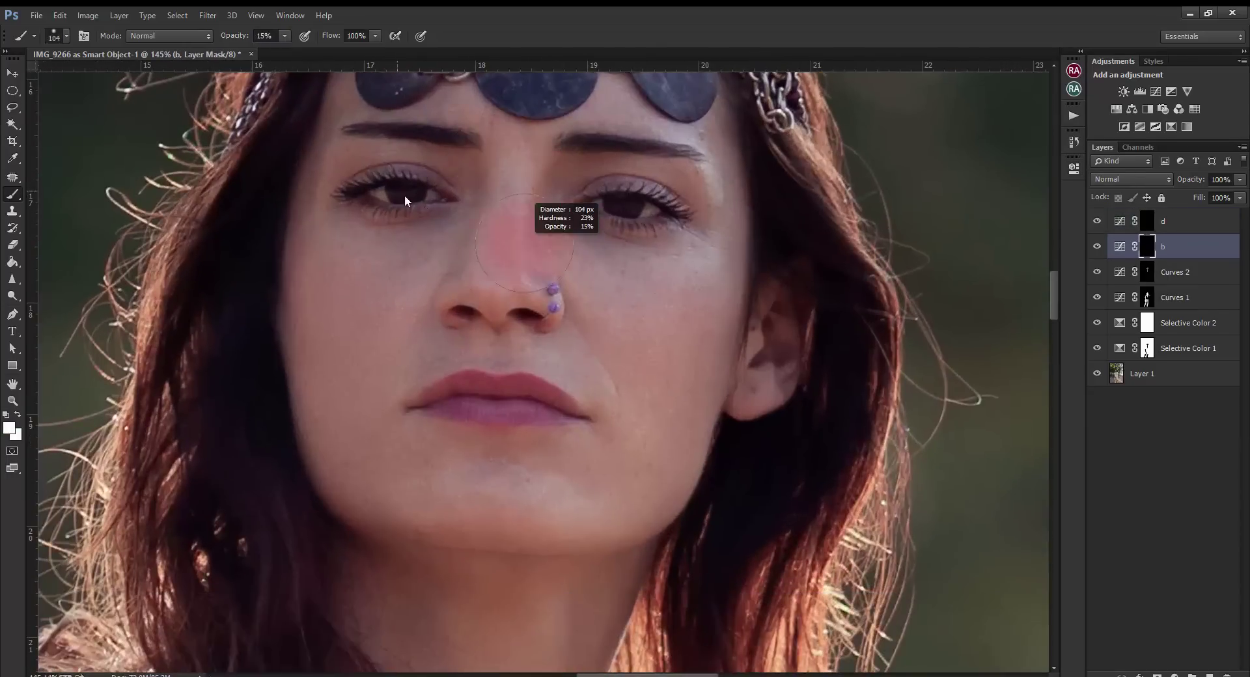
scroll(324, 391, down, 2)
drag(561, 316, 648, 336)
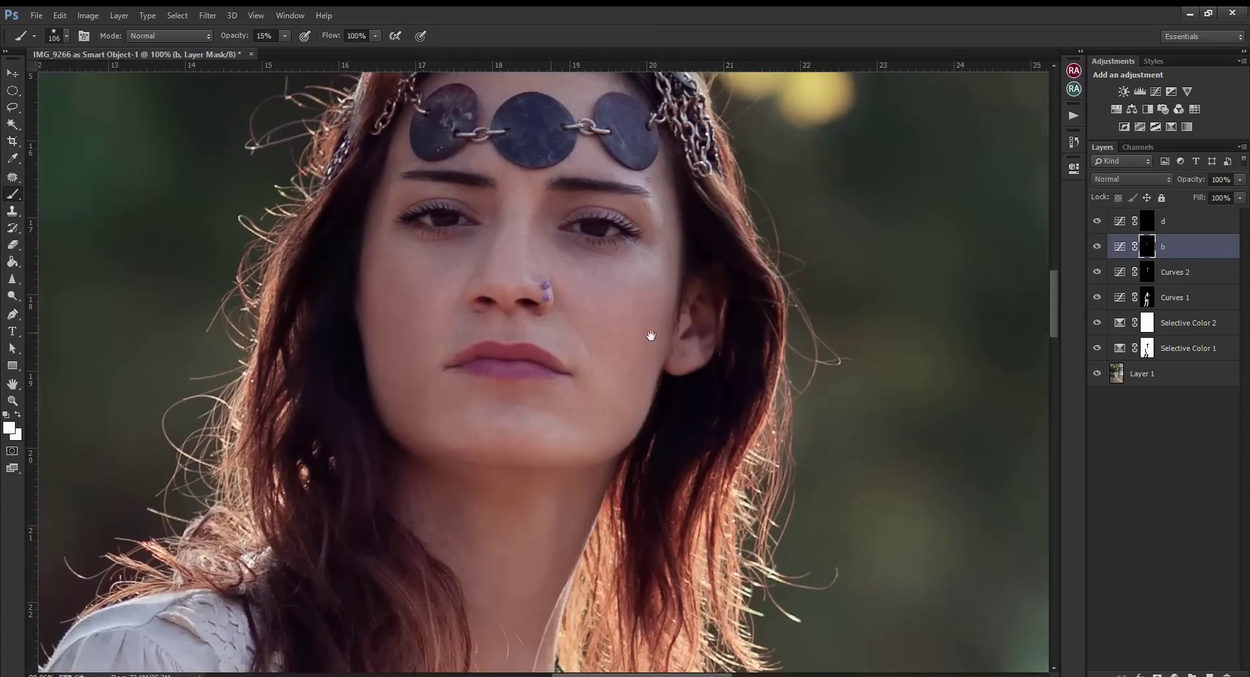
drag(429, 459, 454, 589)
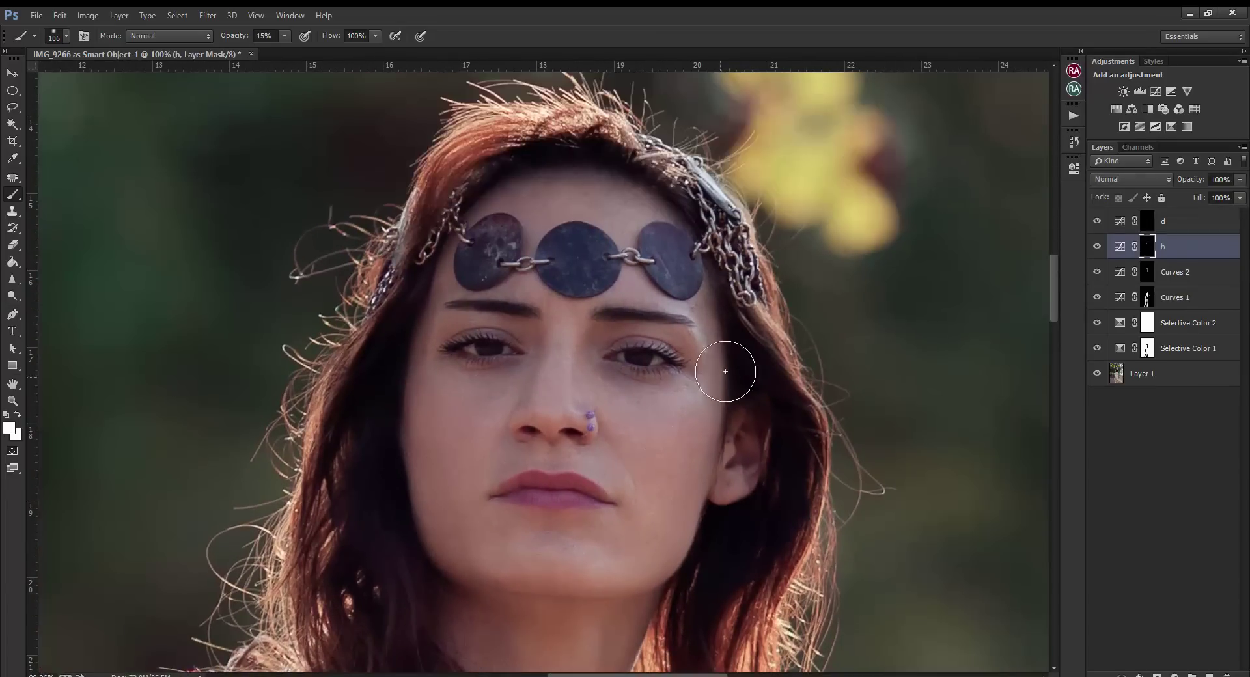
scroll(527, 530, down, 3)
scroll(524, 496, down, 4)
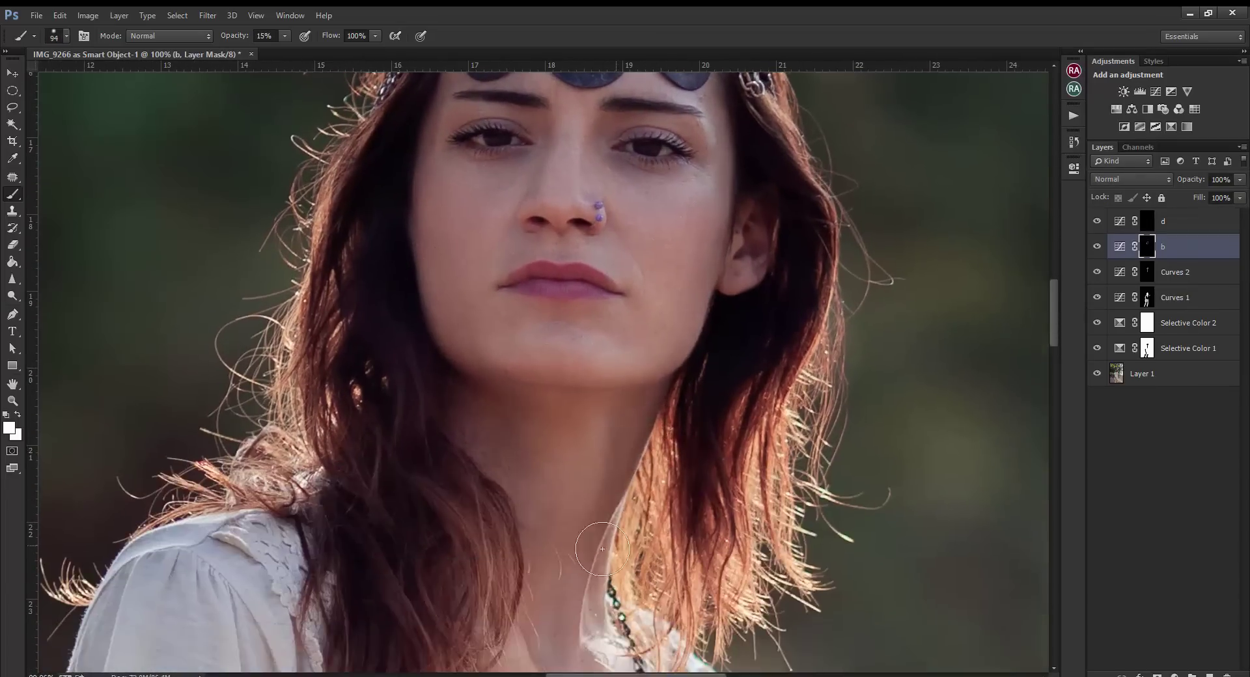
scroll(602, 549, up, 4)
scroll(569, 362, up, 1)
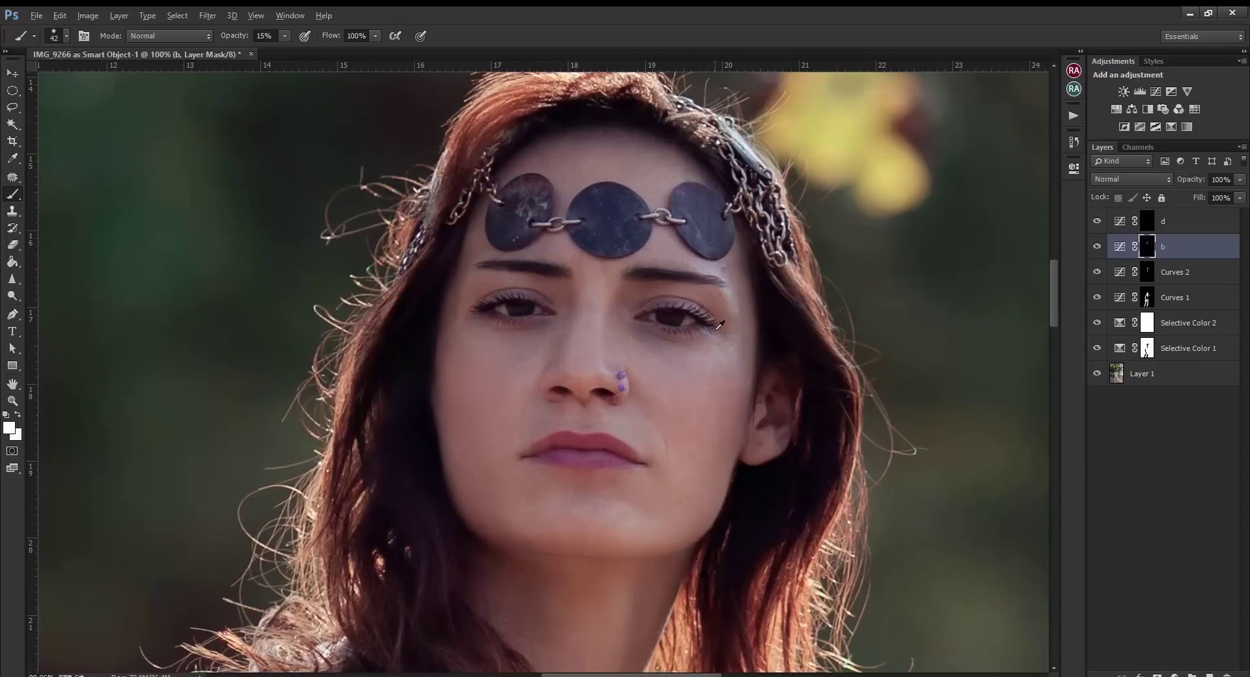
Correct the b mask around the eye with a small black brush, then resume white
key(x)
scroll(719, 324, up, 2)
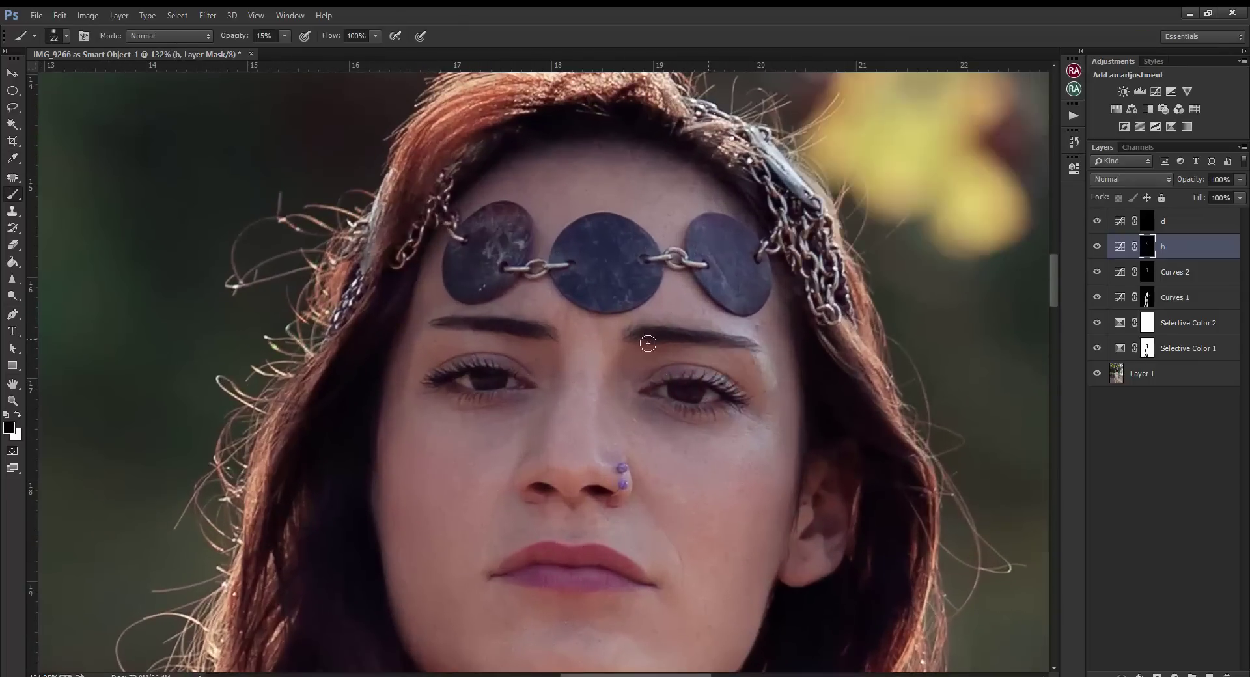
right_click(680, 333)
key(Return)
scroll(744, 380, up, 3)
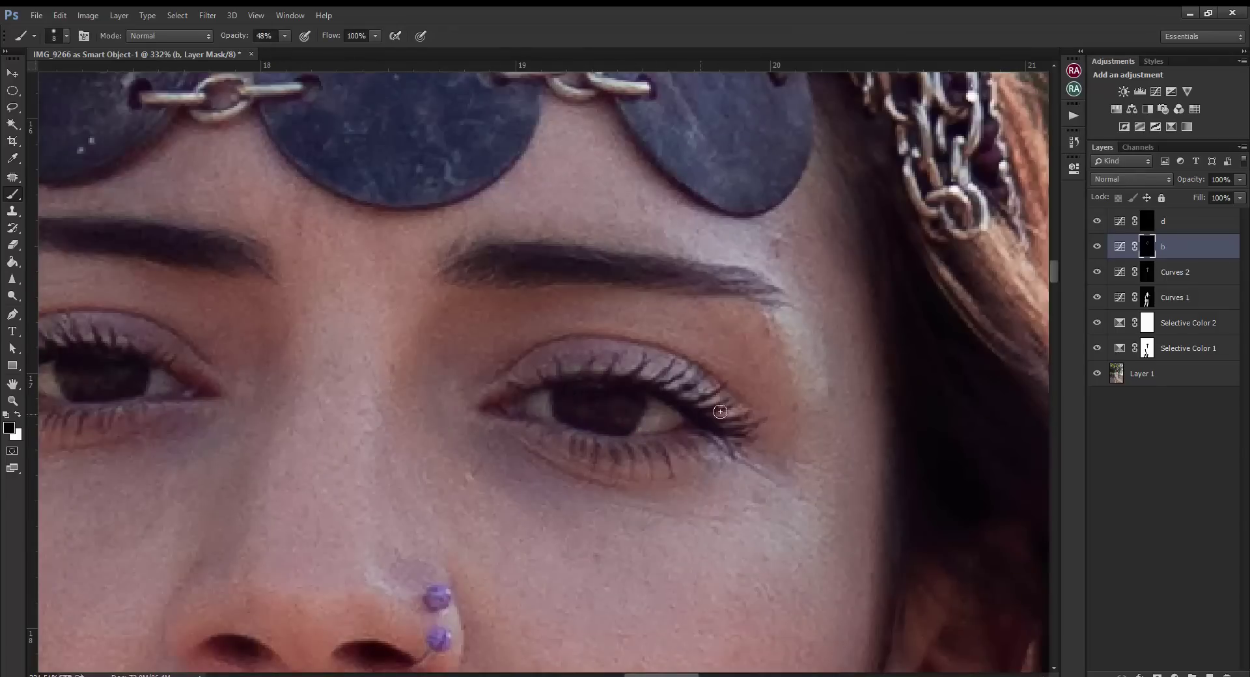
scroll(56, 446, left, 5)
key(x)
scroll(638, 410, right, 3)
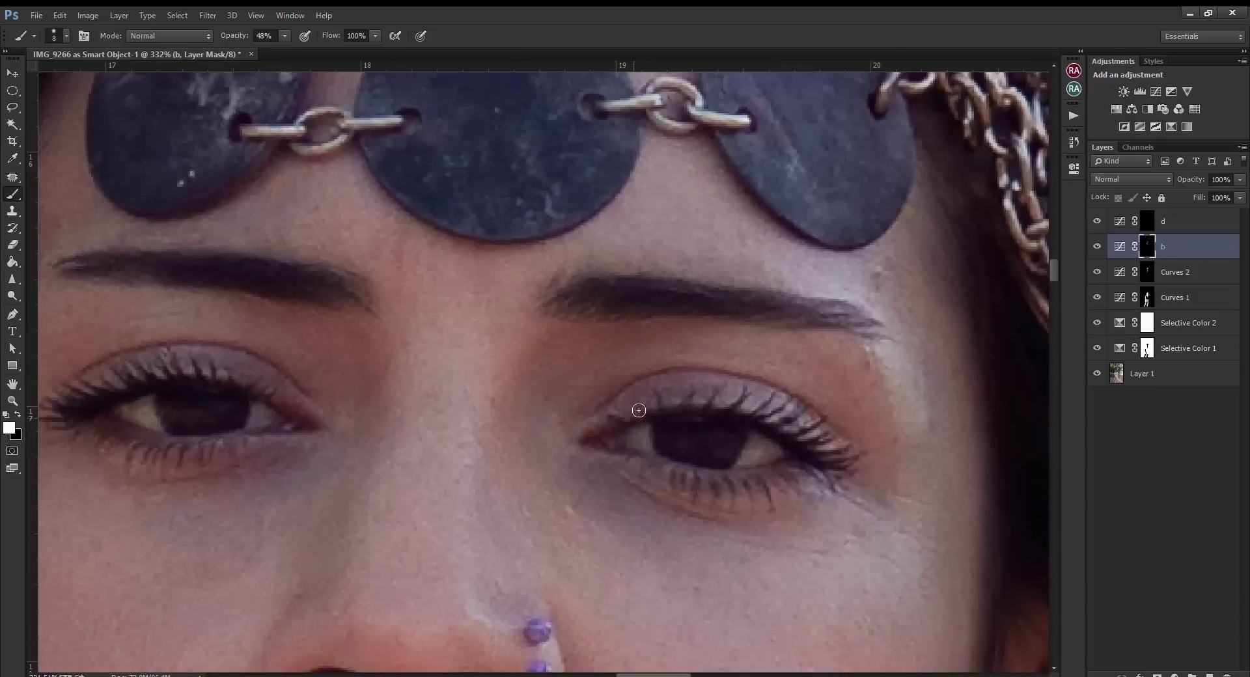
scroll(394, 431, left, 3)
scroll(393, 431, down, 1)
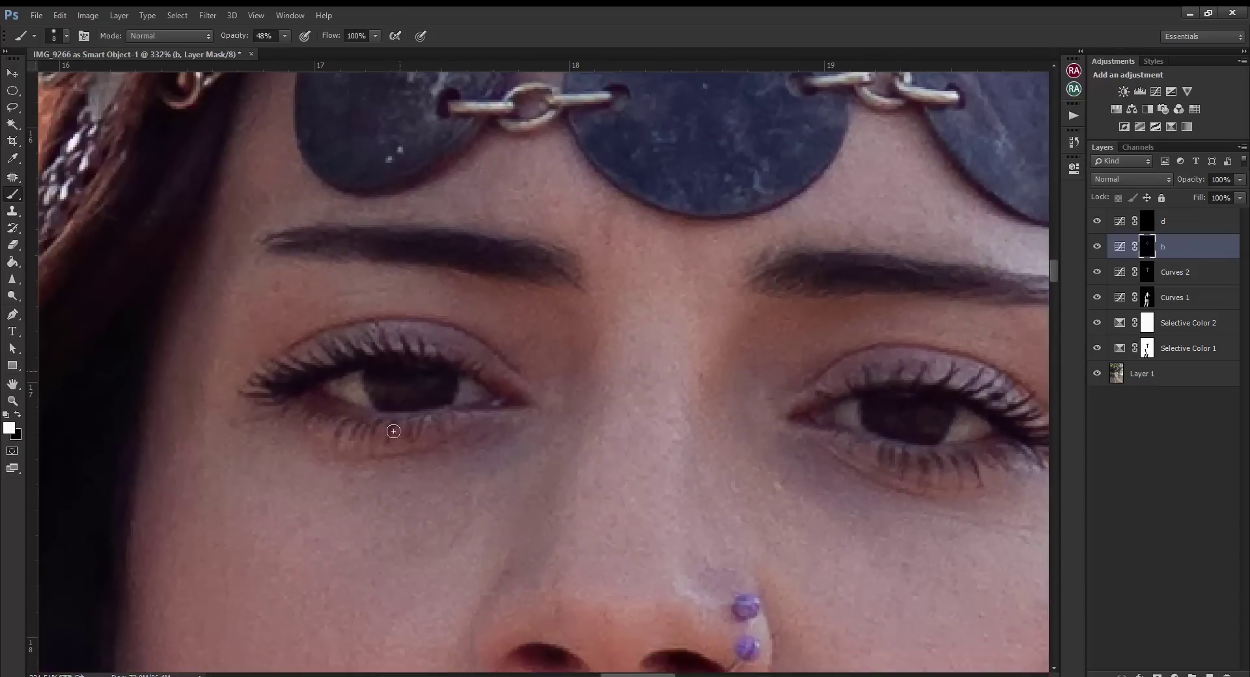
Paint the darkening into the chest, arm and legs with progressively larger white brushes
key(ctrl+0)
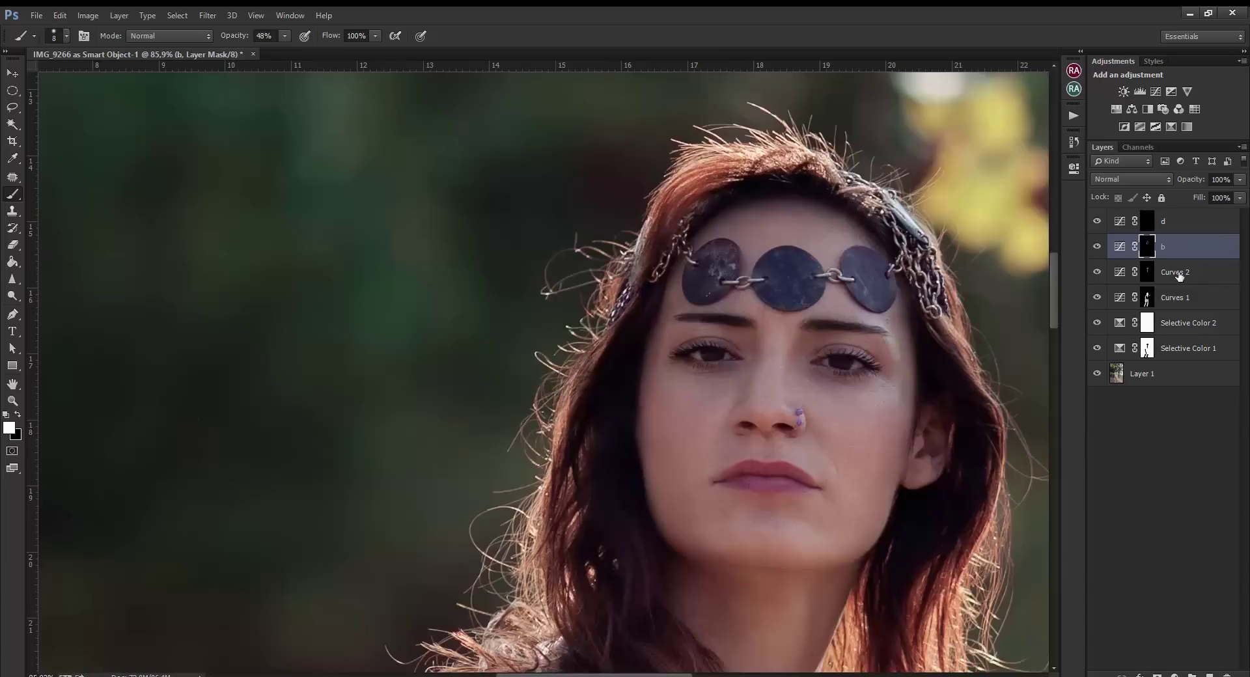
scroll(627, 581, up, 3)
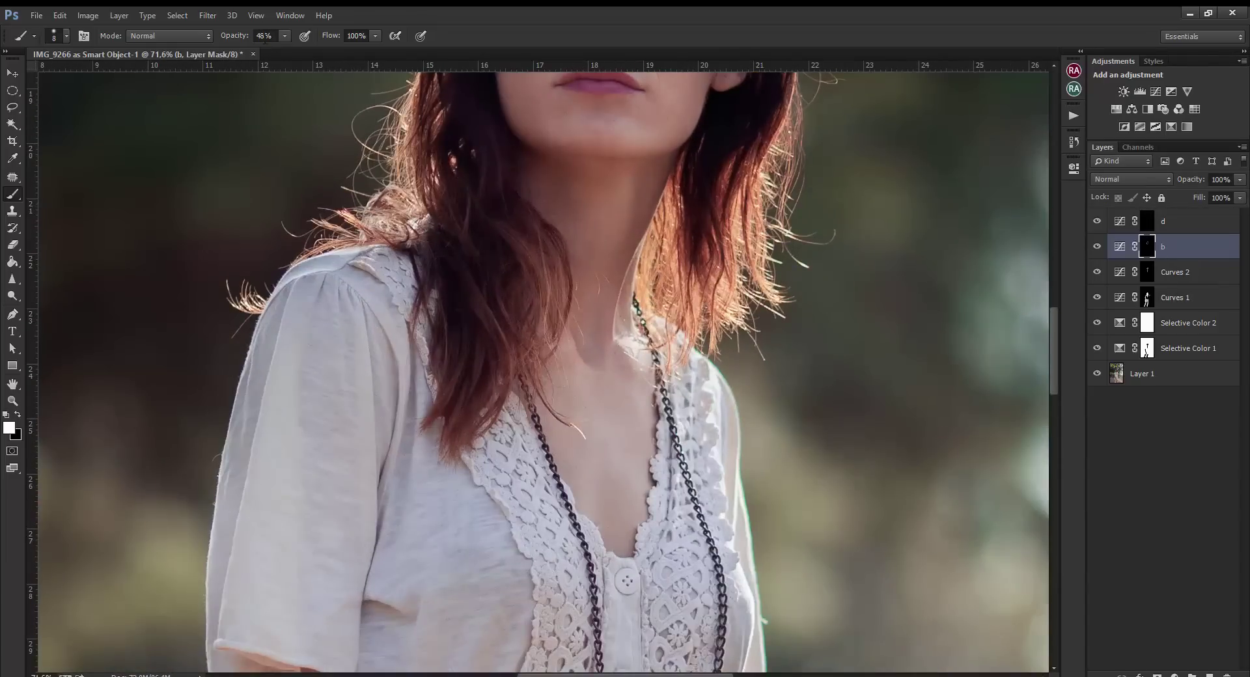
scroll(708, 420, right, 2)
drag(529, 431, 553, 430)
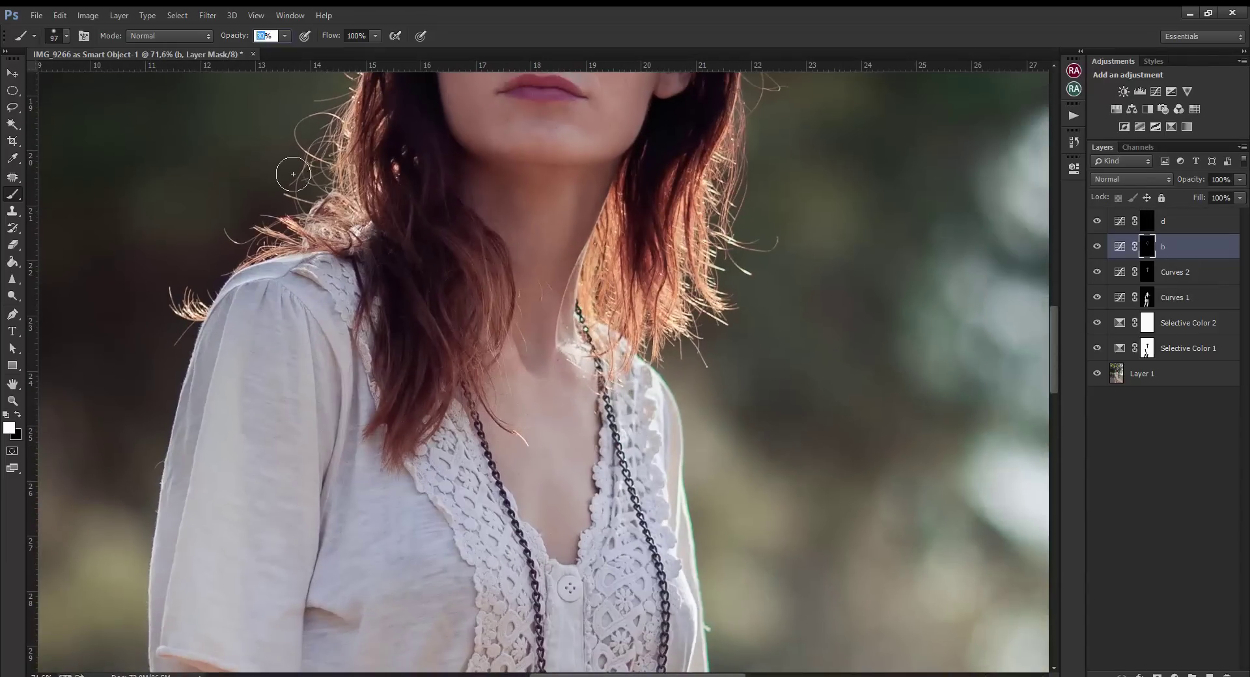
drag(536, 386, 530, 364)
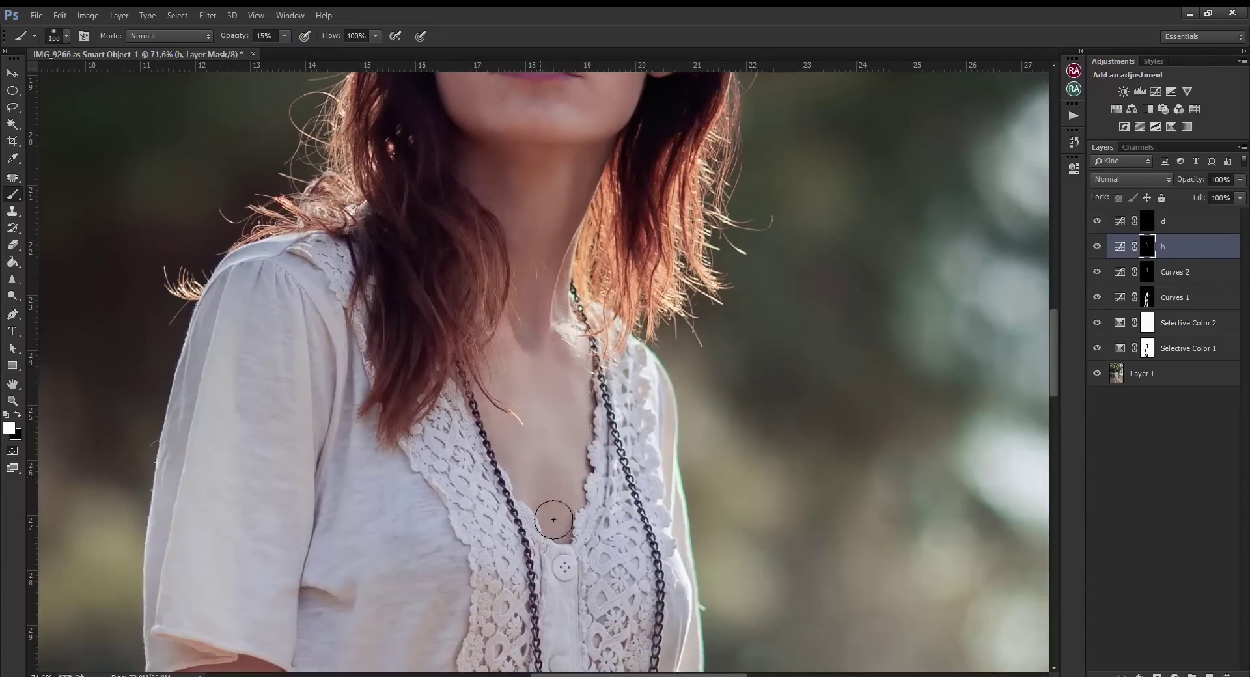
scroll(553, 520, down, 2)
scroll(468, 365, down, 3)
scroll(469, 339, down, 3)
drag(455, 250, 475, 251)
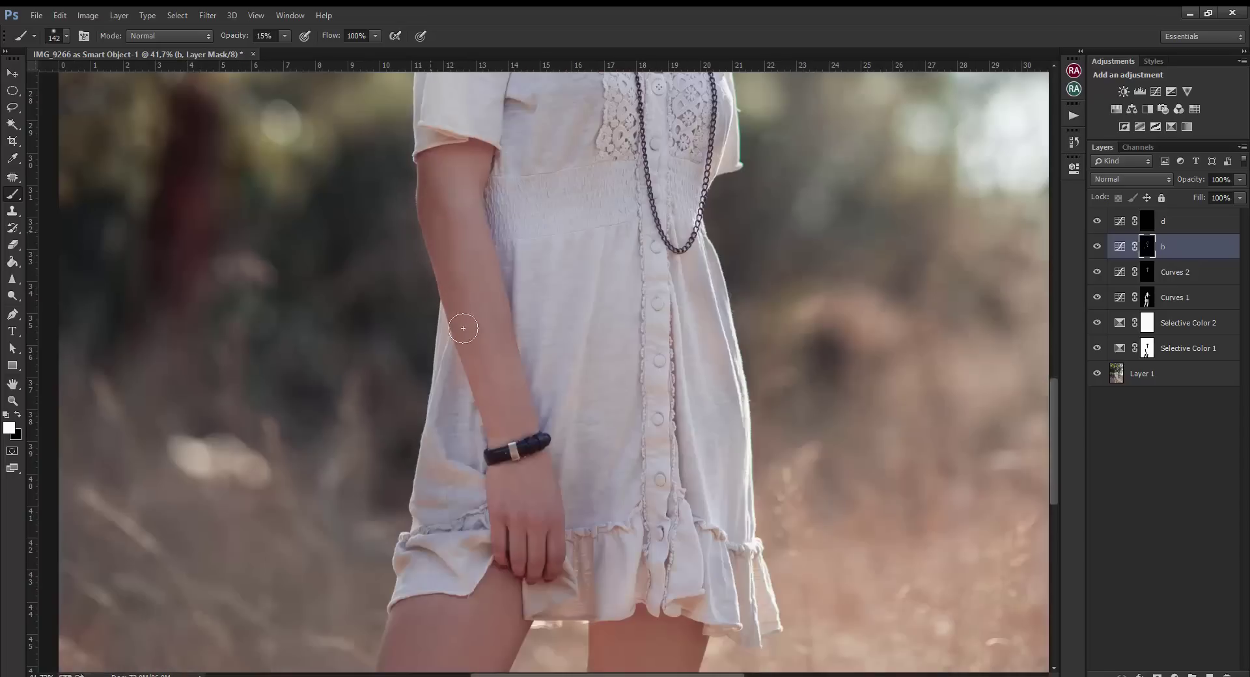
scroll(463, 328, down, 3)
drag(494, 432, 447, 486)
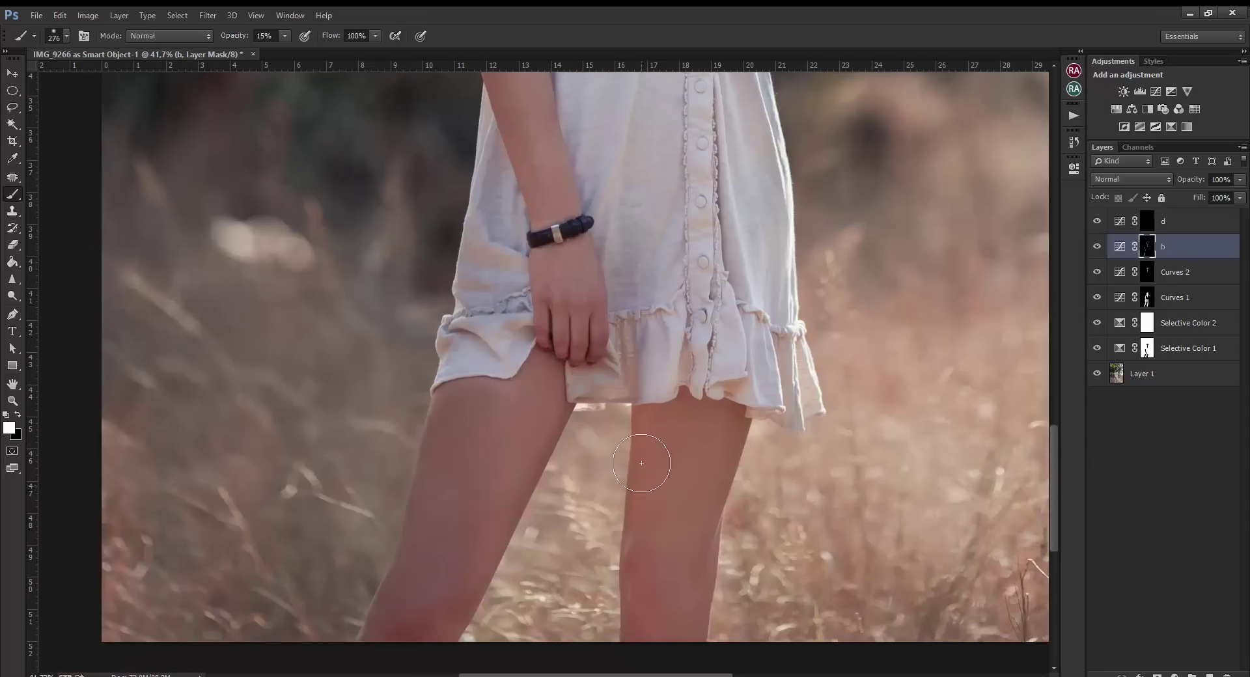
Fix stray spots on the legs with black, resume white, and move to the d mask
scroll(874, 301, down, 5)
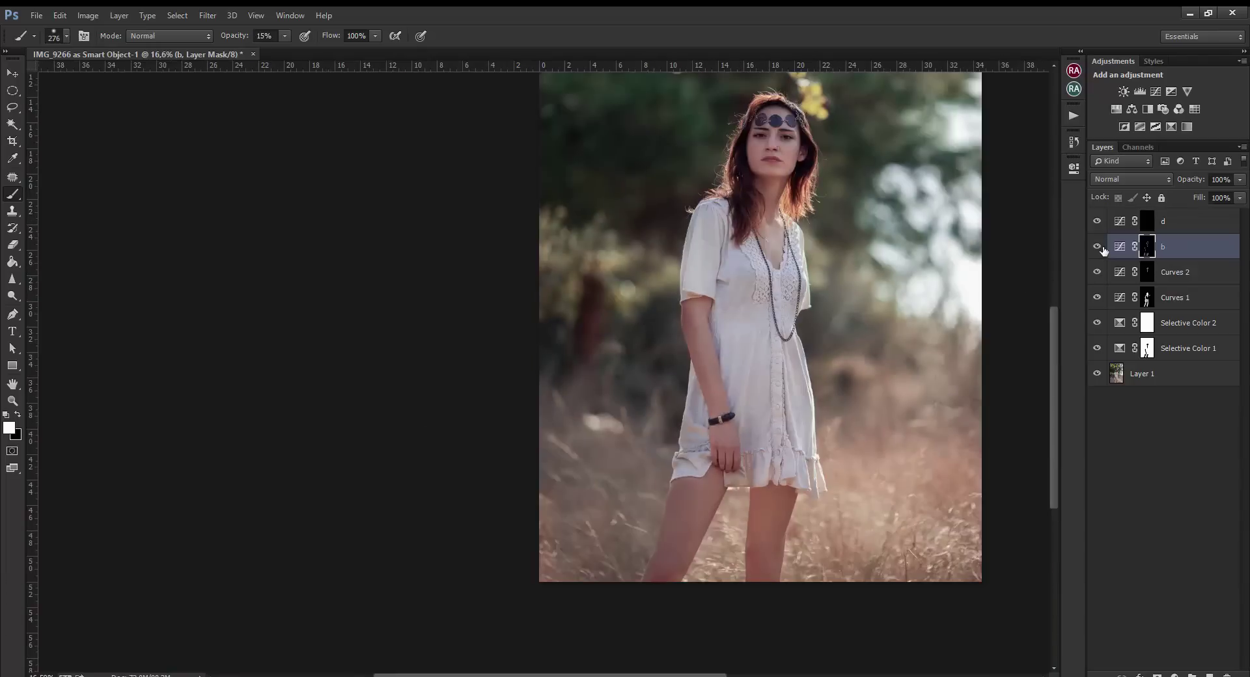
scroll(731, 426, up, 5)
key(x)
scroll(764, 387, down, 2)
scroll(1024, 265, down, 3)
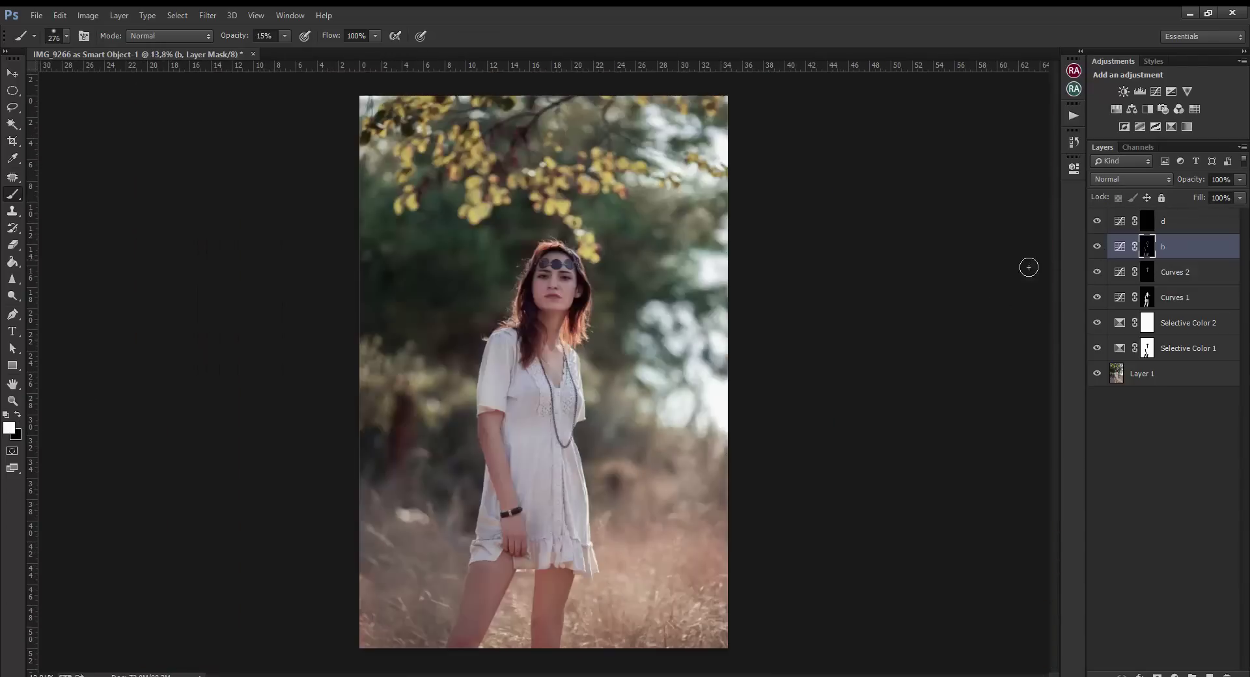
key(x)
scroll(489, 339, up, 4)
scroll(299, 111, up, 2)
key(alt+bracketright)
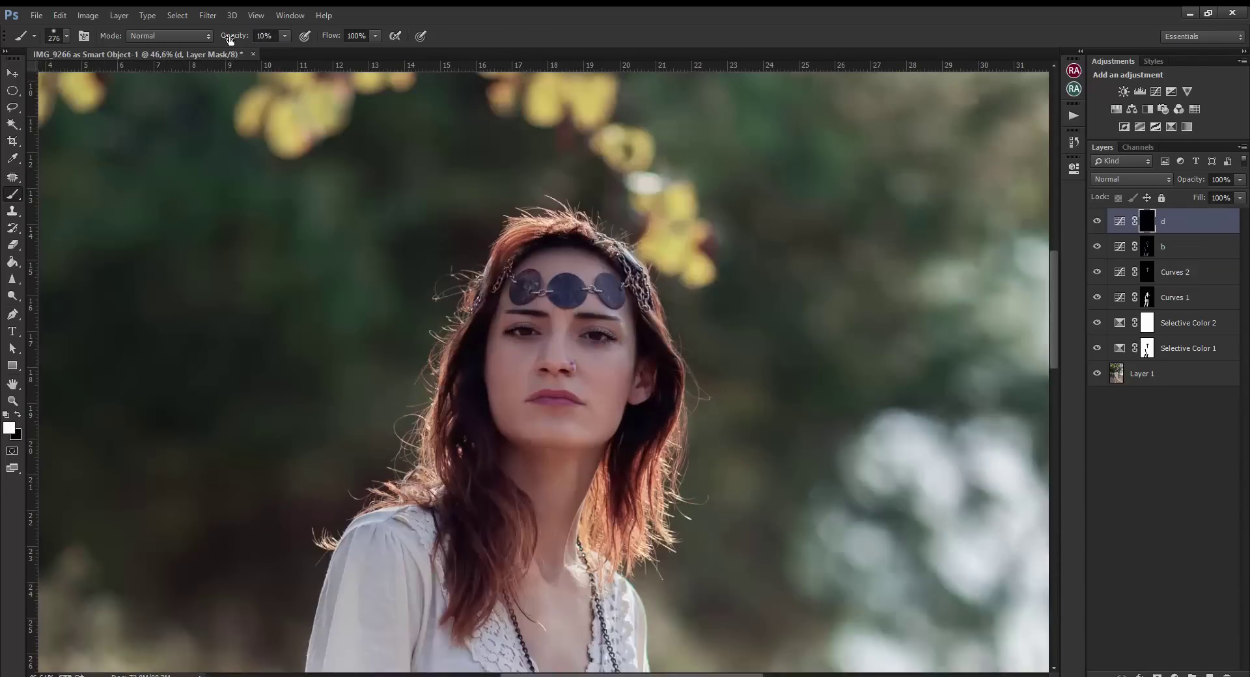
Paint layer d's brightening onto the face mask with a small, then larger brush
scroll(590, 391, up, 3)
key(bracketleft)
key(bracketleft)
key(bracketleft)
drag(542, 440, 537, 419)
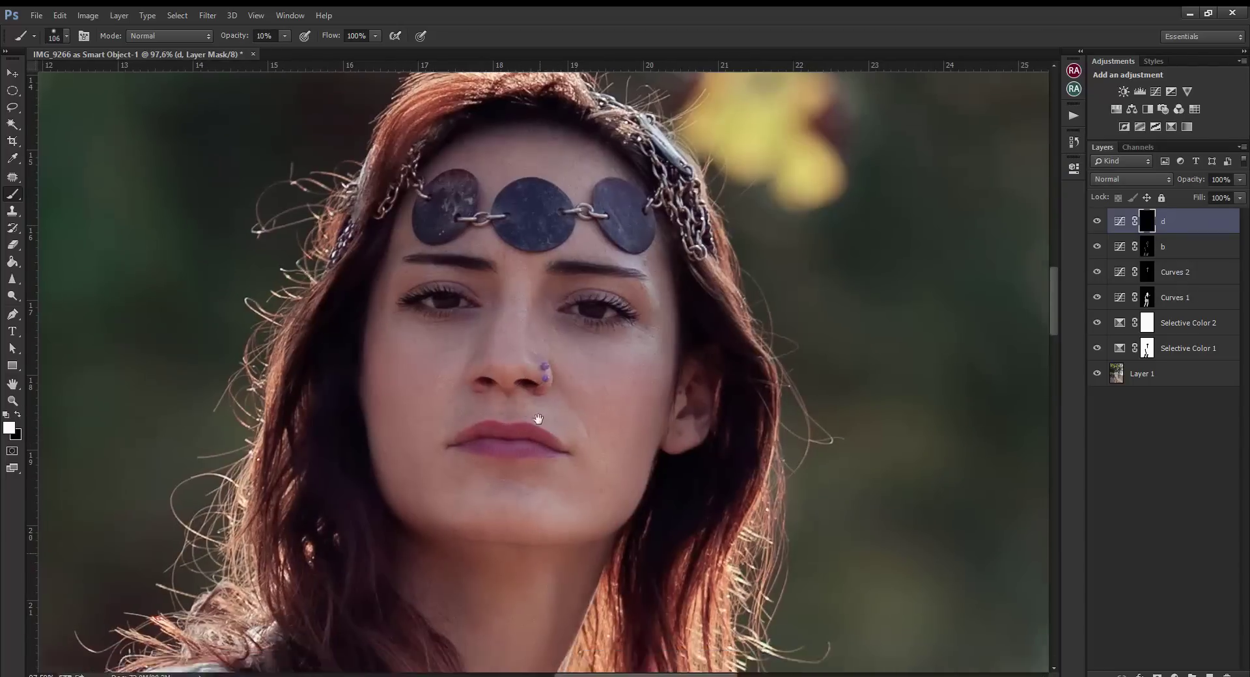
scroll(537, 419, down, 5)
scroll(522, 508, down, 3)
scroll(558, 516, up, 8)
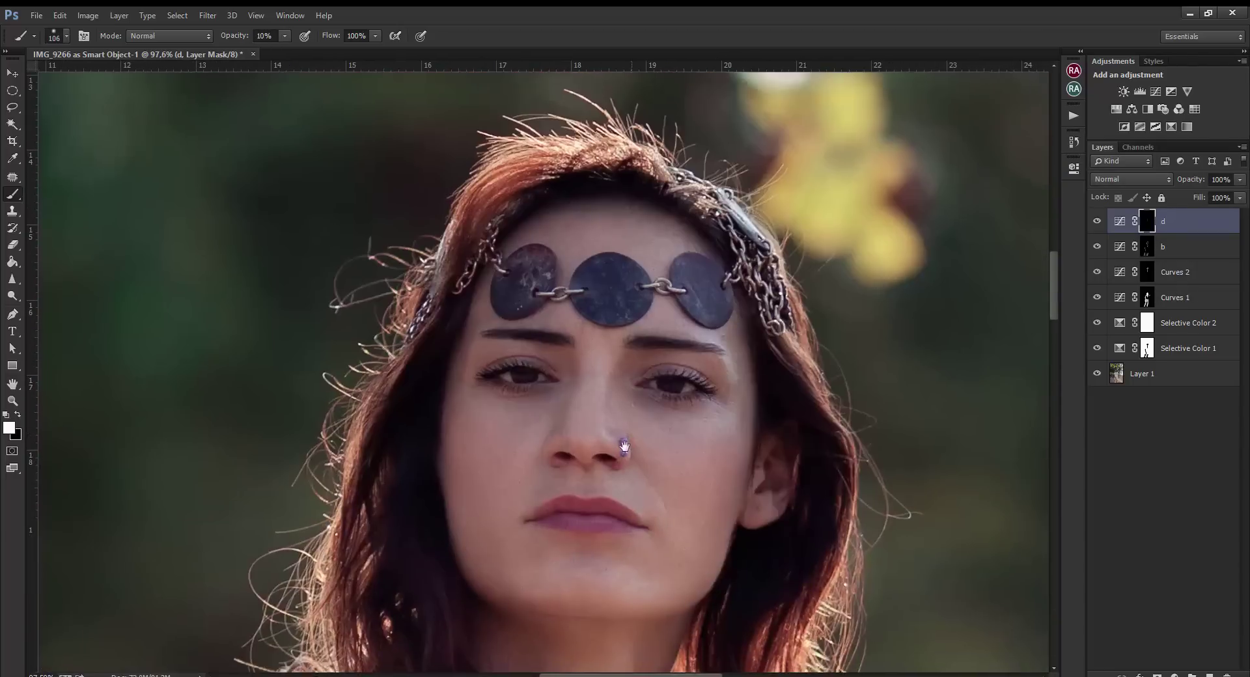
scroll(624, 446, up, 2)
scroll(481, 293, down, 5)
scroll(566, 283, down, 4)
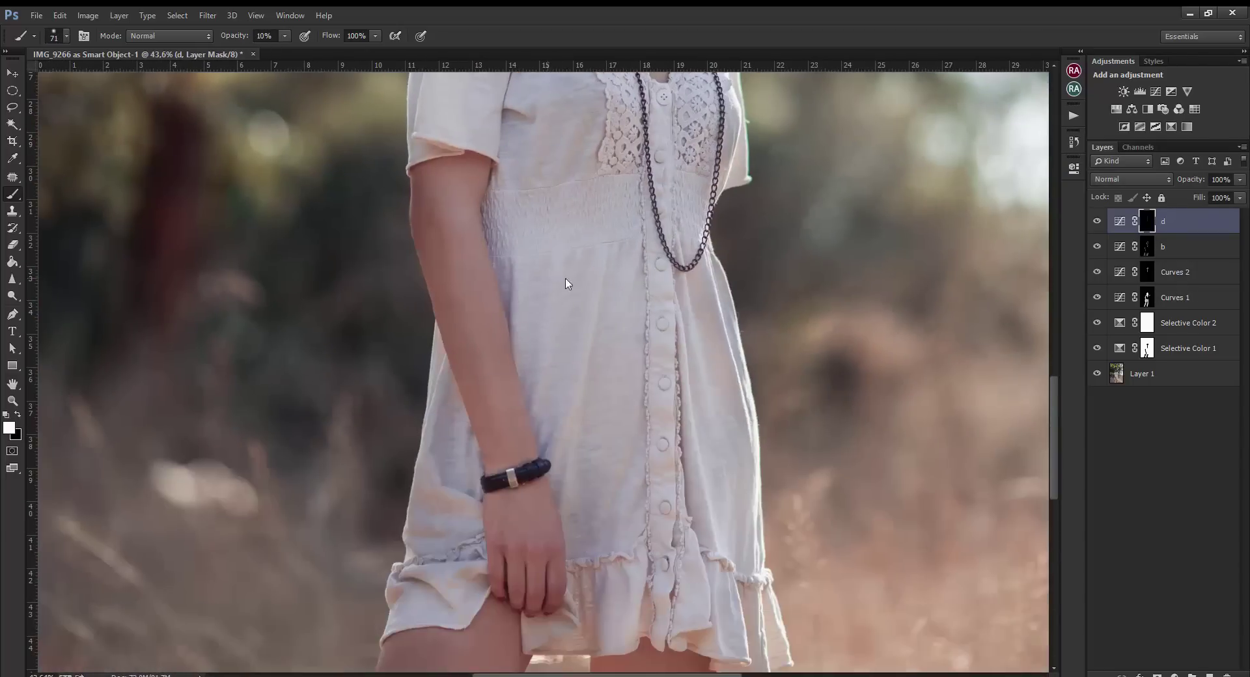
key(bracketright)
key(bracketright)
key(bracketright)
scroll(456, 365, down, 4)
scroll(455, 364, down, 1)
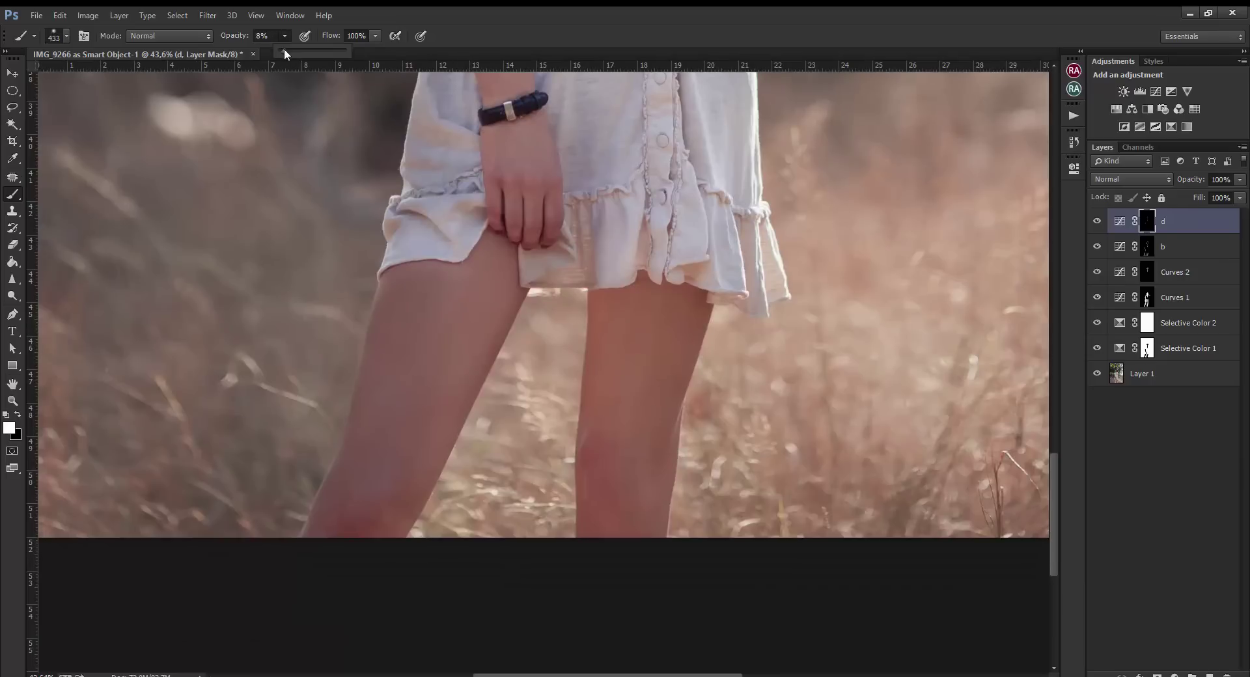
Drop the brush strength to 5% and stroke gently over the face on d's mask
key(bracketleft)
key(0)
key(5)
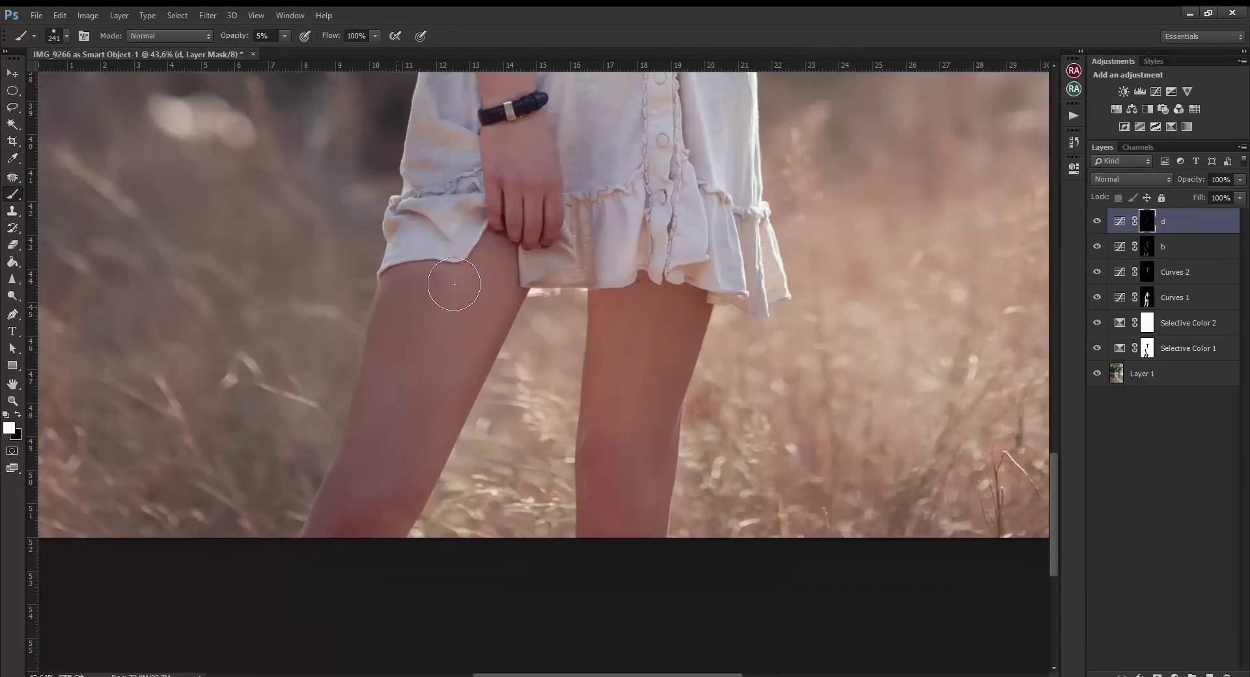
scroll(629, 307, up, 5)
scroll(692, 410, up, 1)
scroll(538, 284, up, 3)
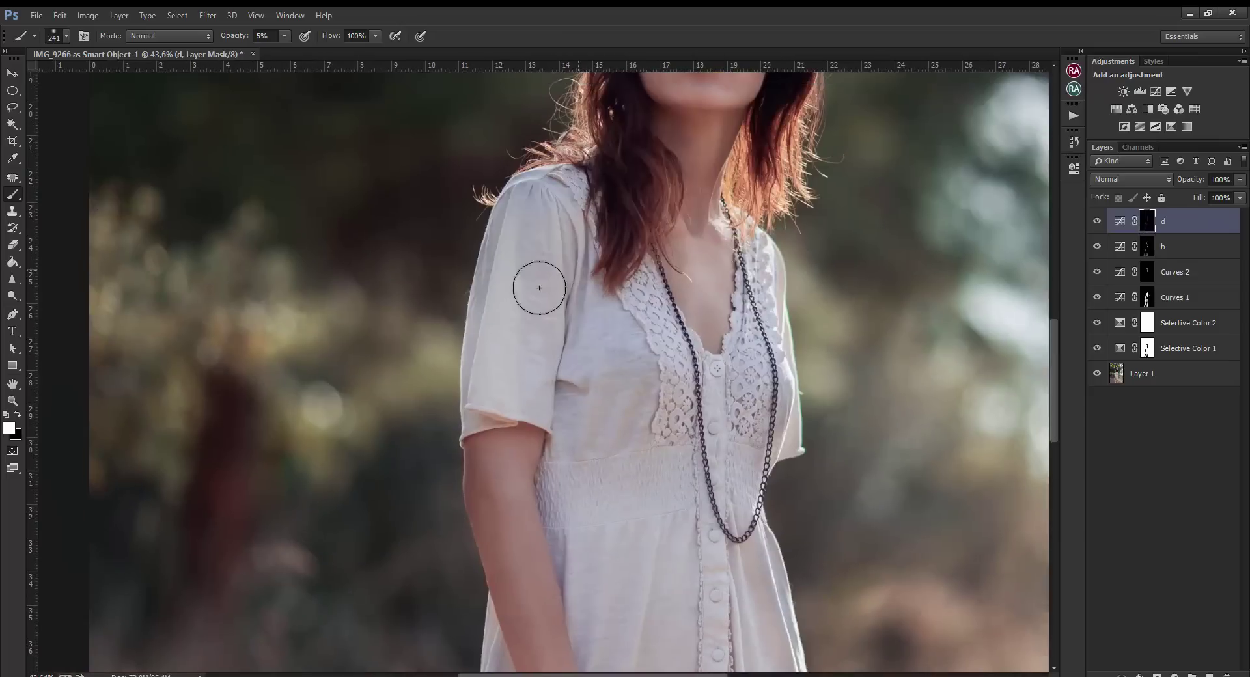
scroll(539, 284, down, 2)
scroll(625, 326, down, 2)
scroll(625, 325, down, 2)
scroll(521, 293, up, 2)
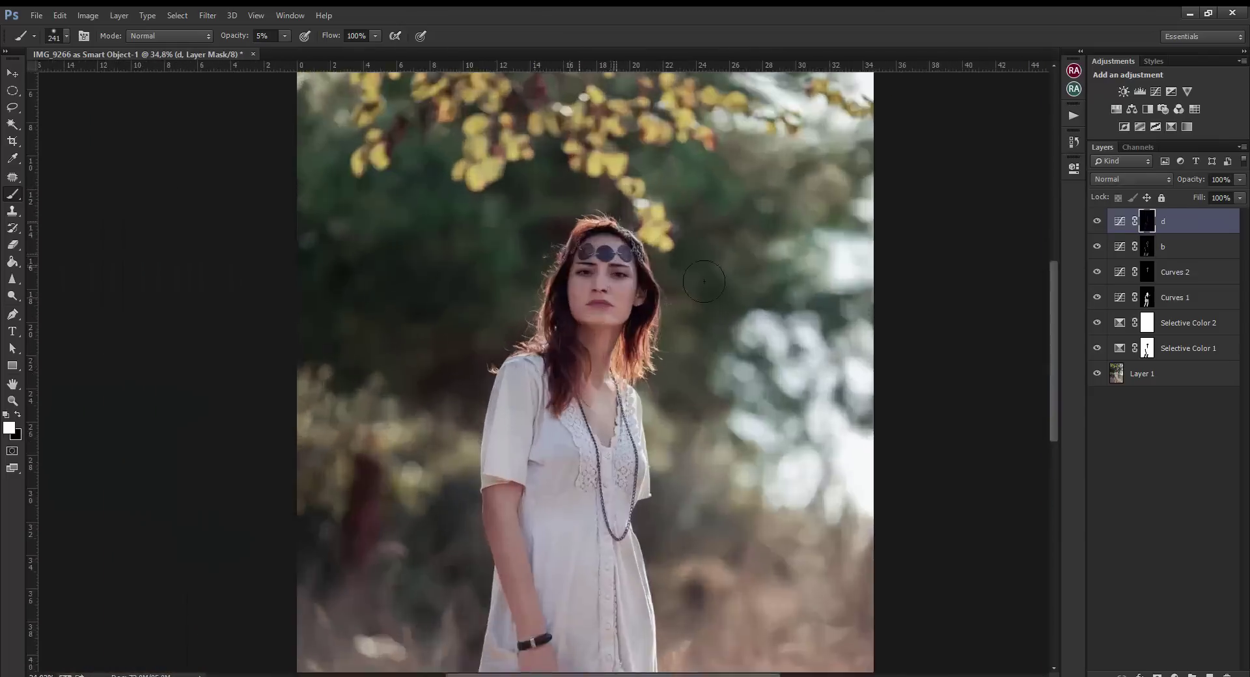
scroll(436, 295, up, 4)
scroll(436, 295, up, 3)
Refine the nose area on layer d's mask with a small, soft brush
key(bracketright)
key(bracketright)
key(bracketright)
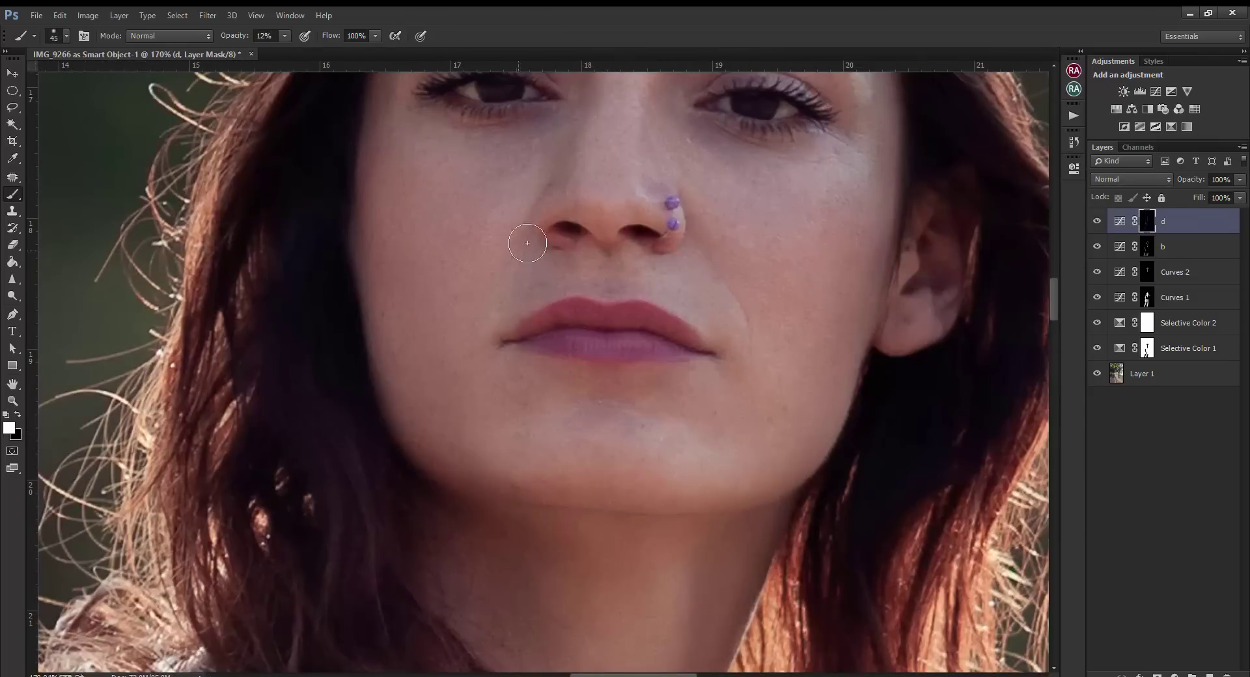
scroll(674, 418, down, 2)
scroll(846, 280, down, 1)
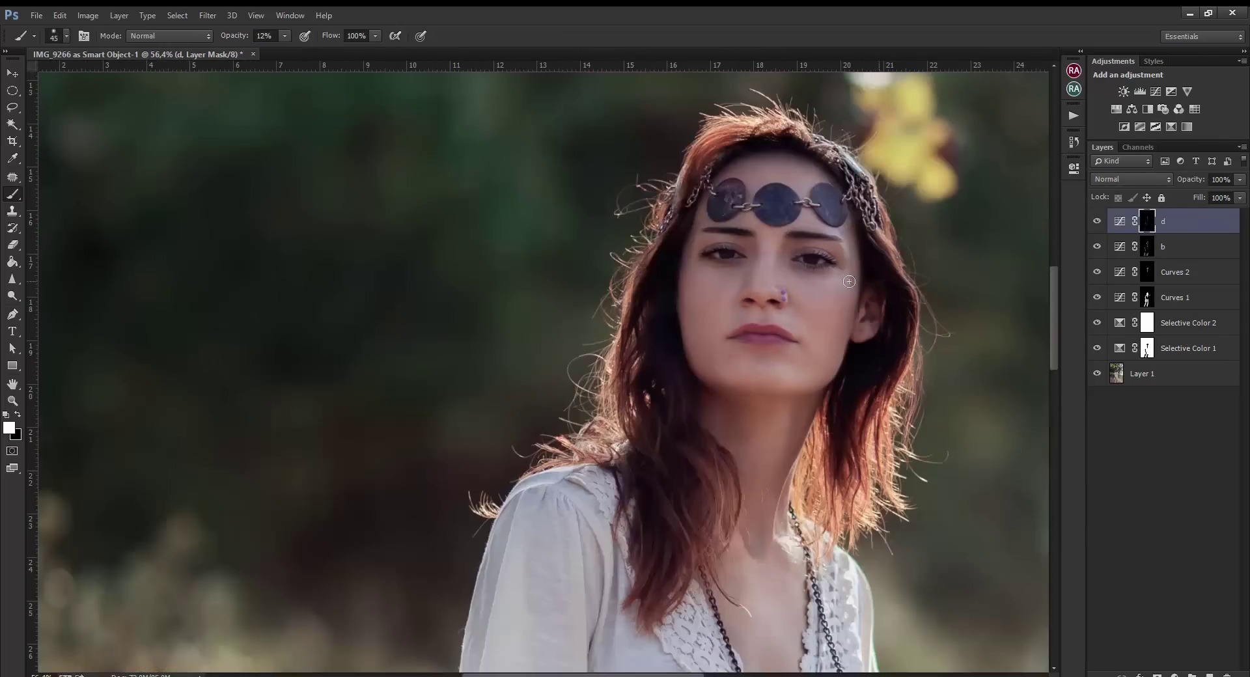
scroll(846, 274, up, 2)
scroll(707, 301, up, 2)
scroll(706, 301, down, 6)
scroll(896, 332, down, 2)
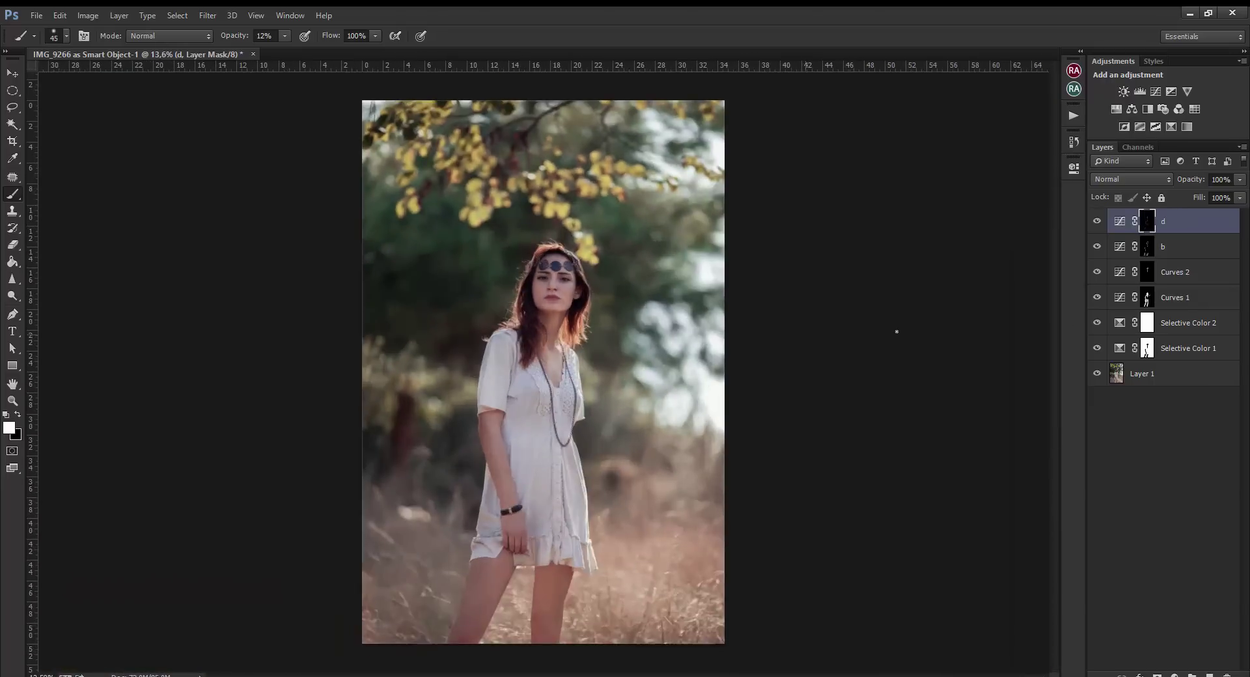
scroll(494, 343, up, 6)
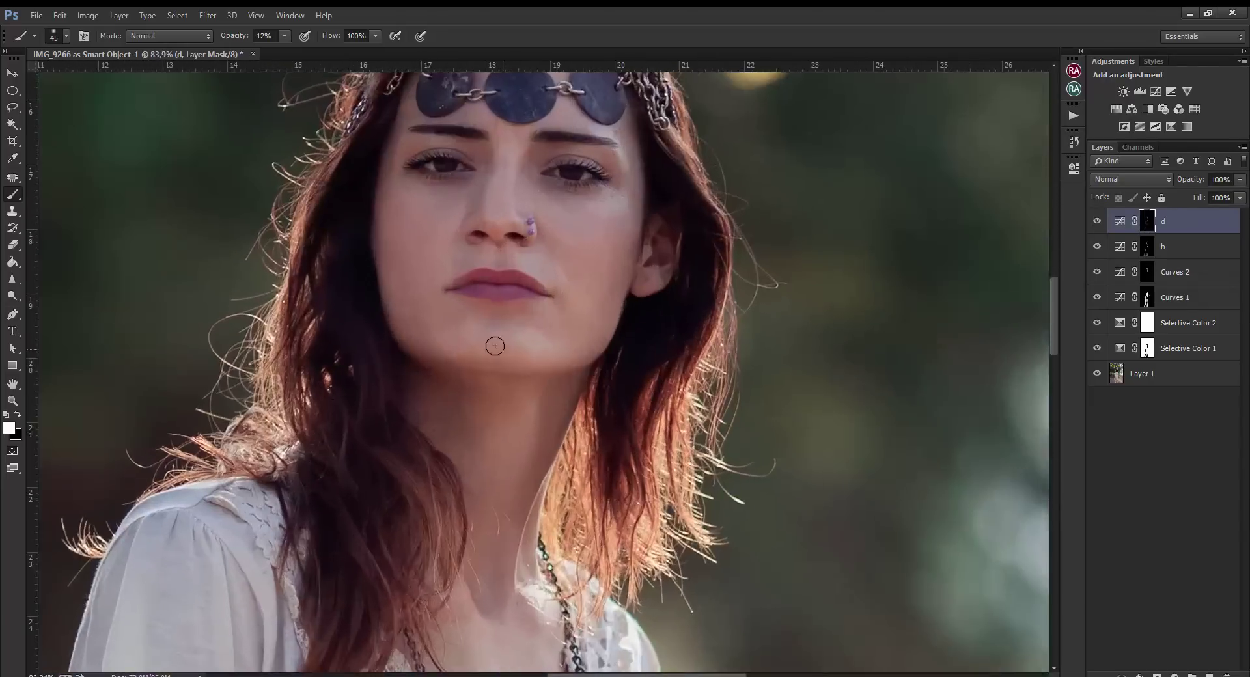
Paint wider areas of the dress and legs on the b mask, then re-show layer d
key(alt+bracketleft)
key(bracketright)
scroll(428, 392, down, 2)
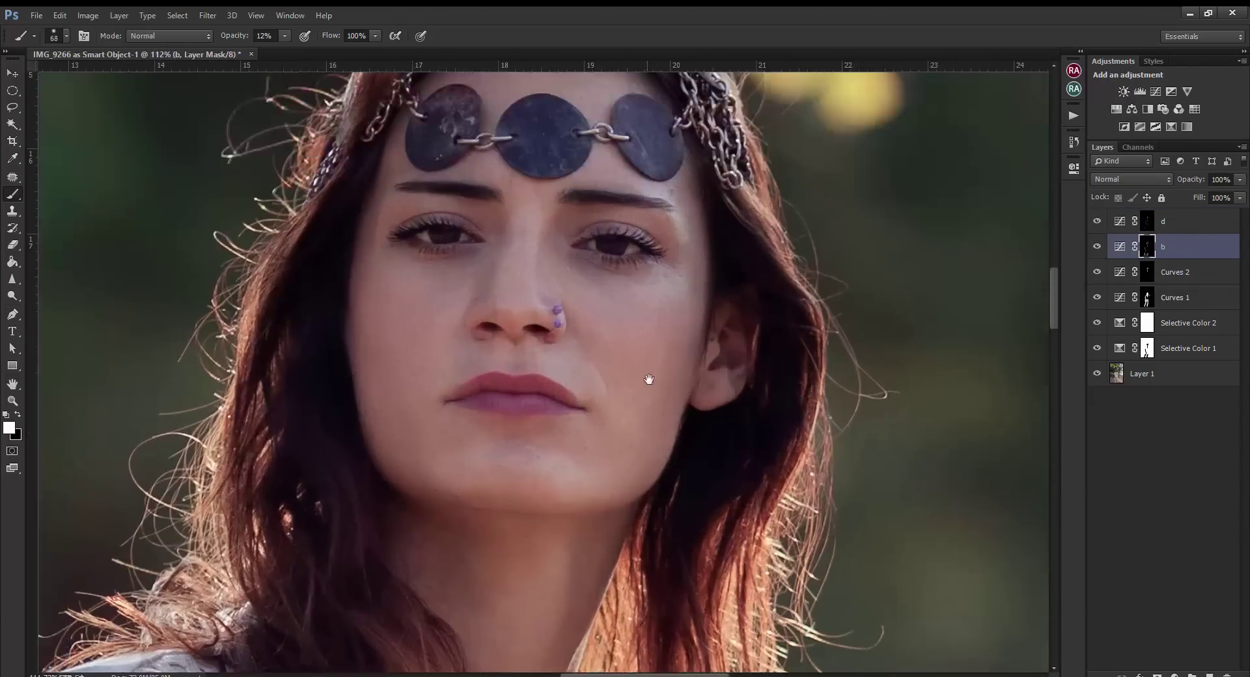
scroll(648, 376, up, 1)
key(bracketright)
key(bracketright)
key(bracketright)
scroll(697, 377, down, 5)
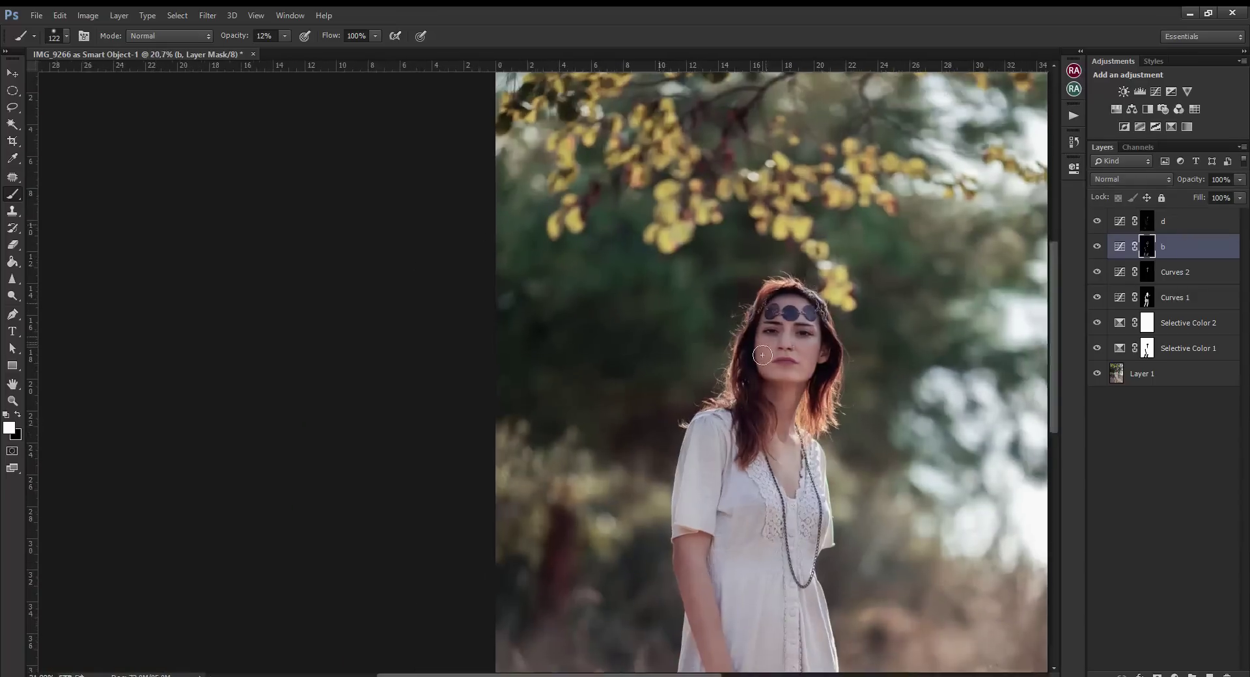
scroll(661, 315, up, 2)
scroll(695, 393, up, 2)
scroll(842, 346, down, 3)
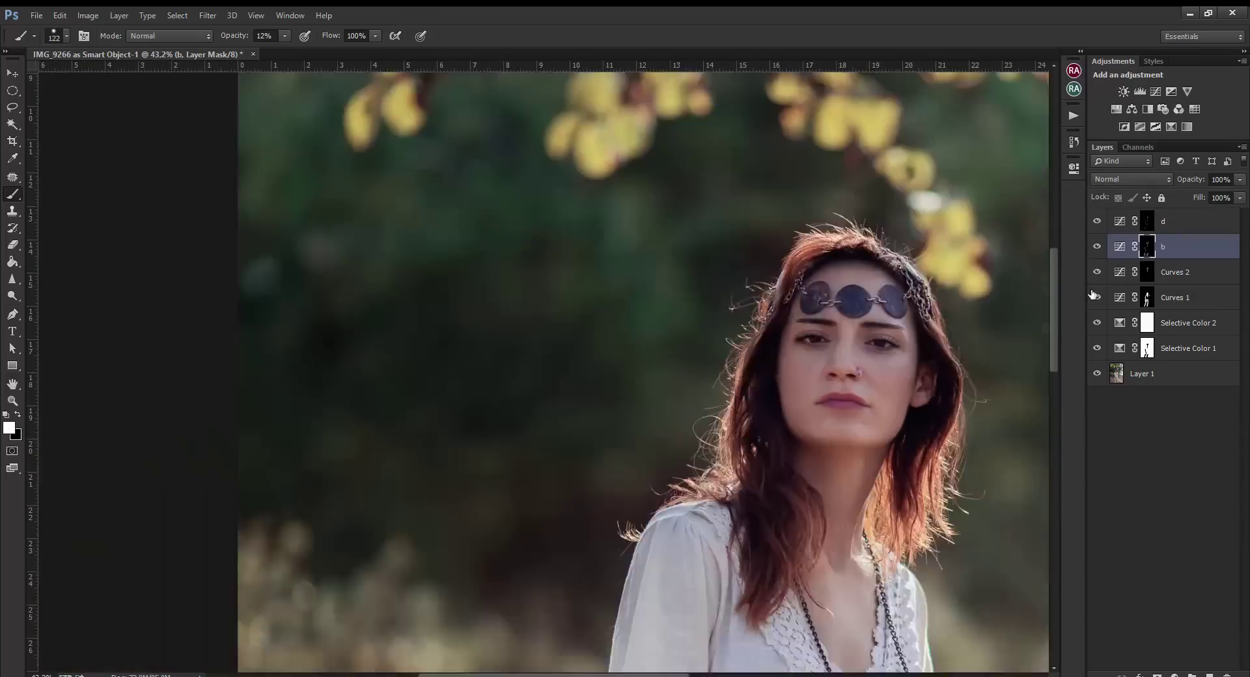
scroll(813, 319, down, 2)
scroll(796, 293, down, 1)
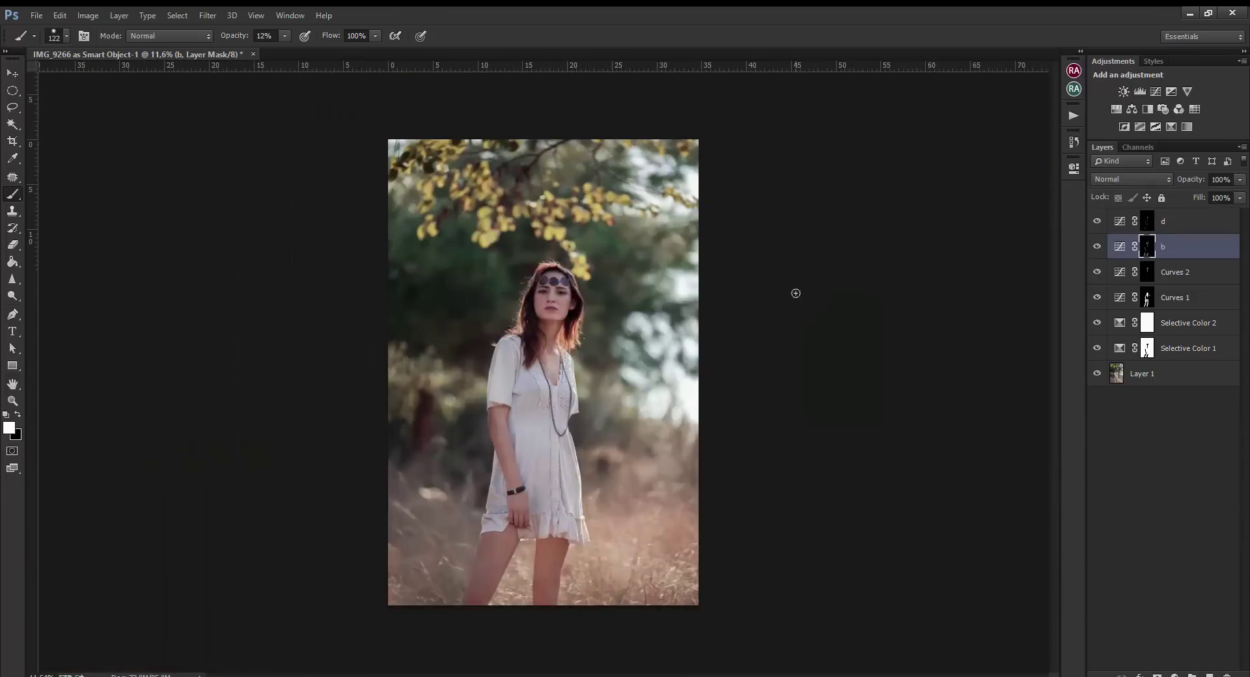
click(1098, 222)
scroll(704, 286, up, 3)
scroll(703, 286, down, 3)
Add a Monochrome Channel Mixer layer above d and fade its opacity nearly to 0%
double_click(1120, 221)
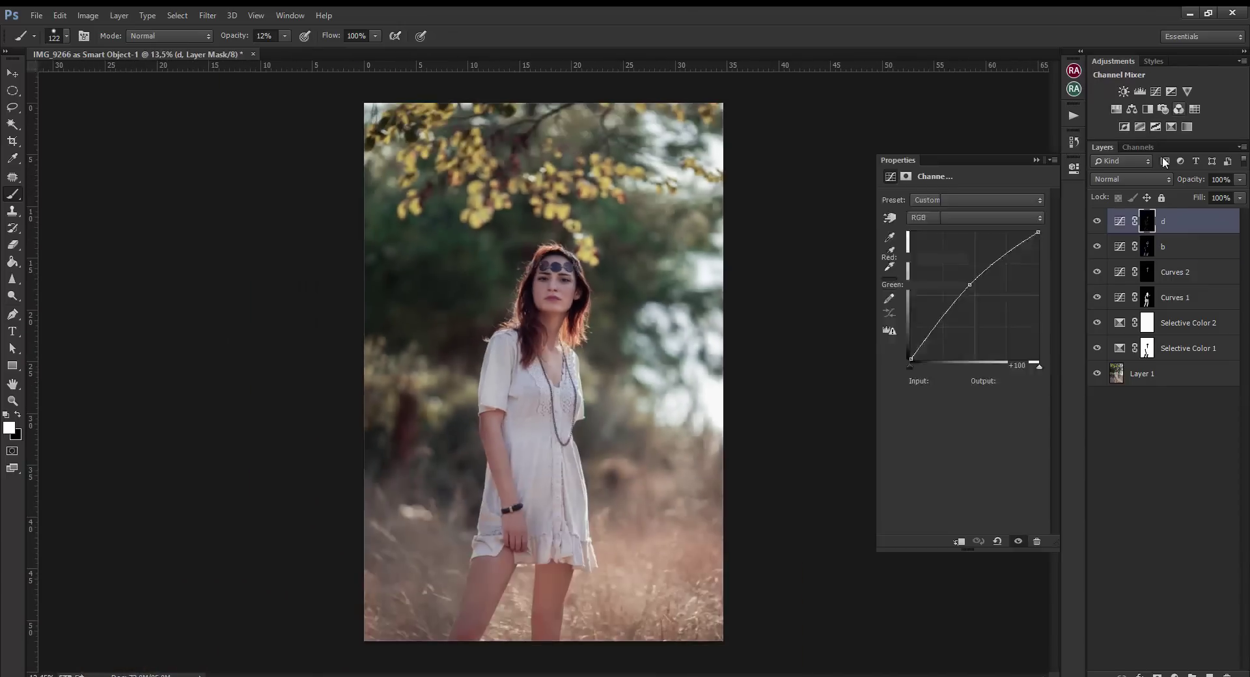
click(1179, 109)
click(977, 200)
click(976, 235)
click(1035, 160)
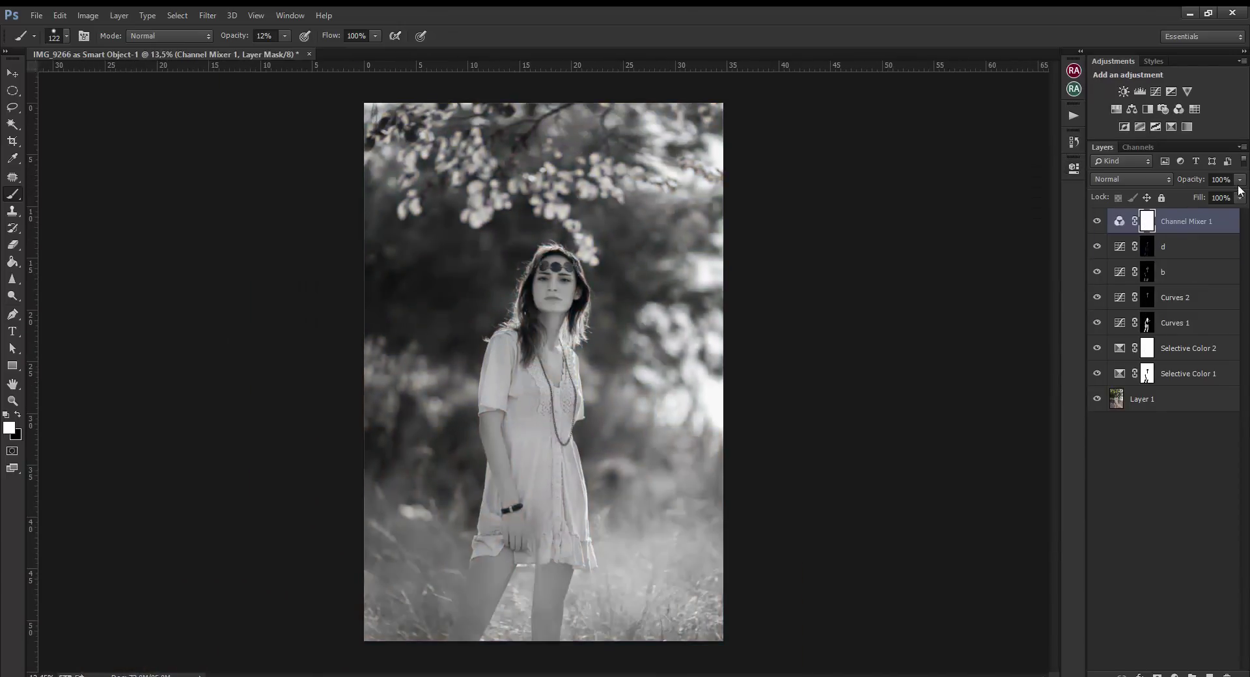
drag(1240, 188, 1165, 205)
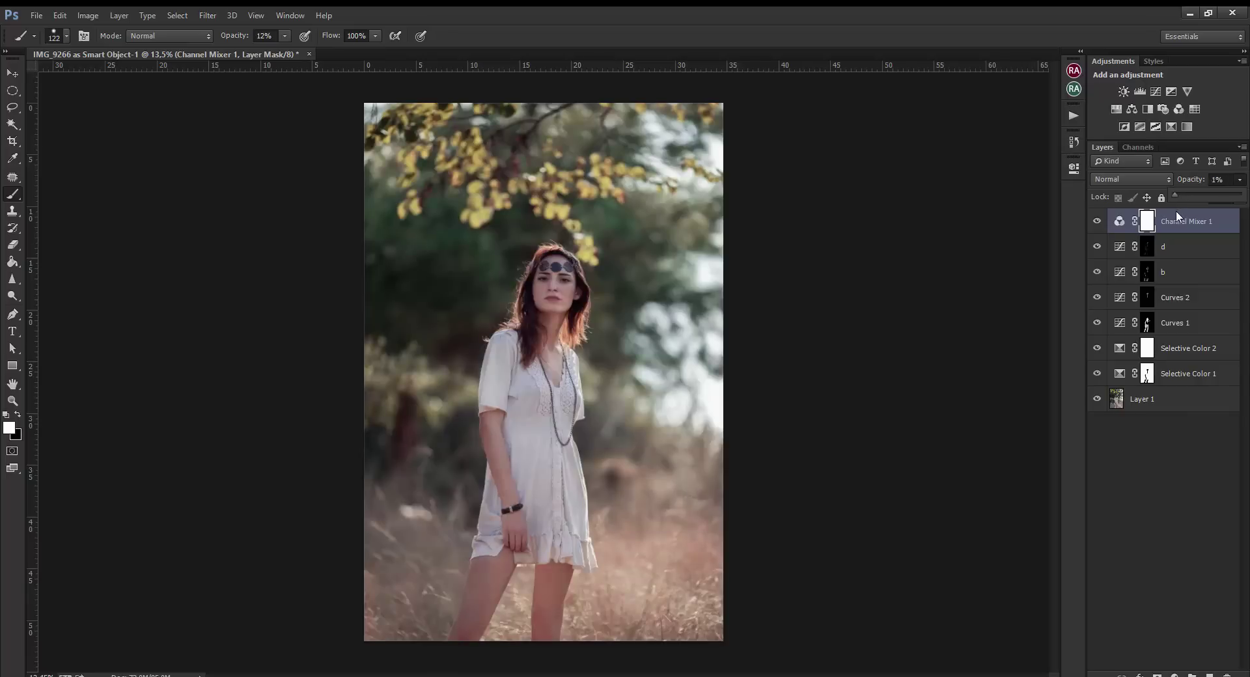
click(1159, 455)
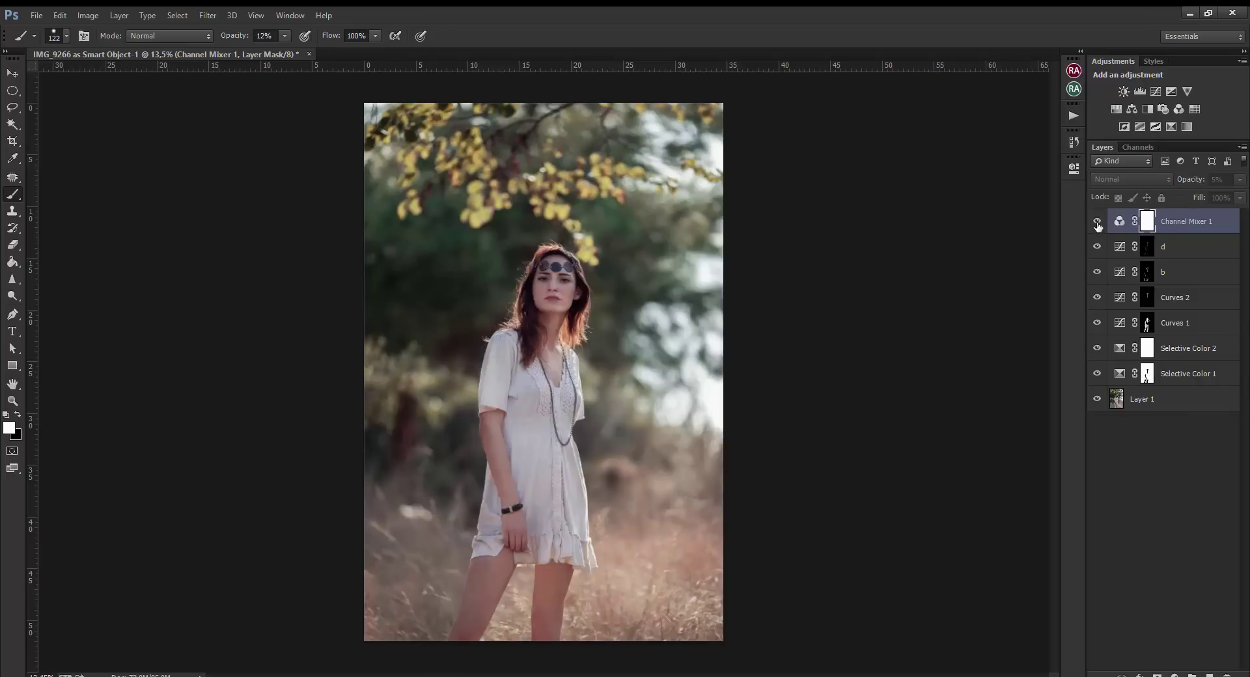
scroll(683, 295, up, 5)
scroll(683, 295, down, 5)
click(1174, 673)
Add Curves 3 and lift its Blue channel midtones slightly
click(1143, 478)
click(956, 218)
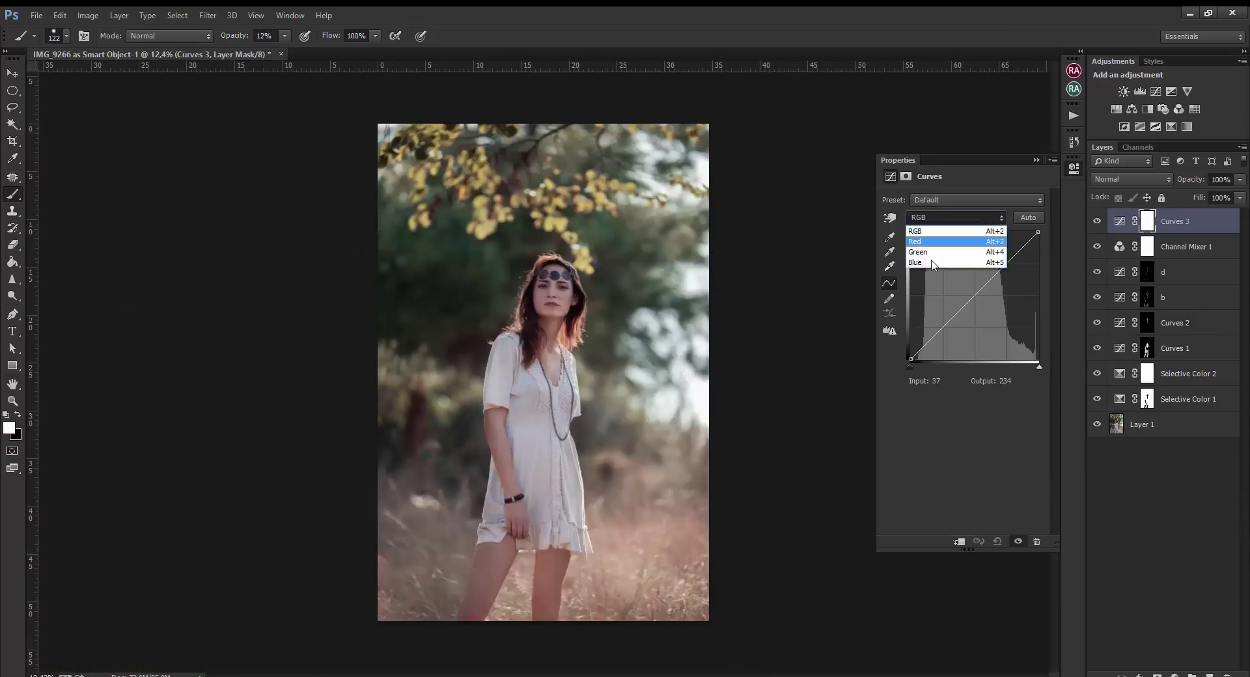
click(925, 267)
drag(970, 295, 977, 291)
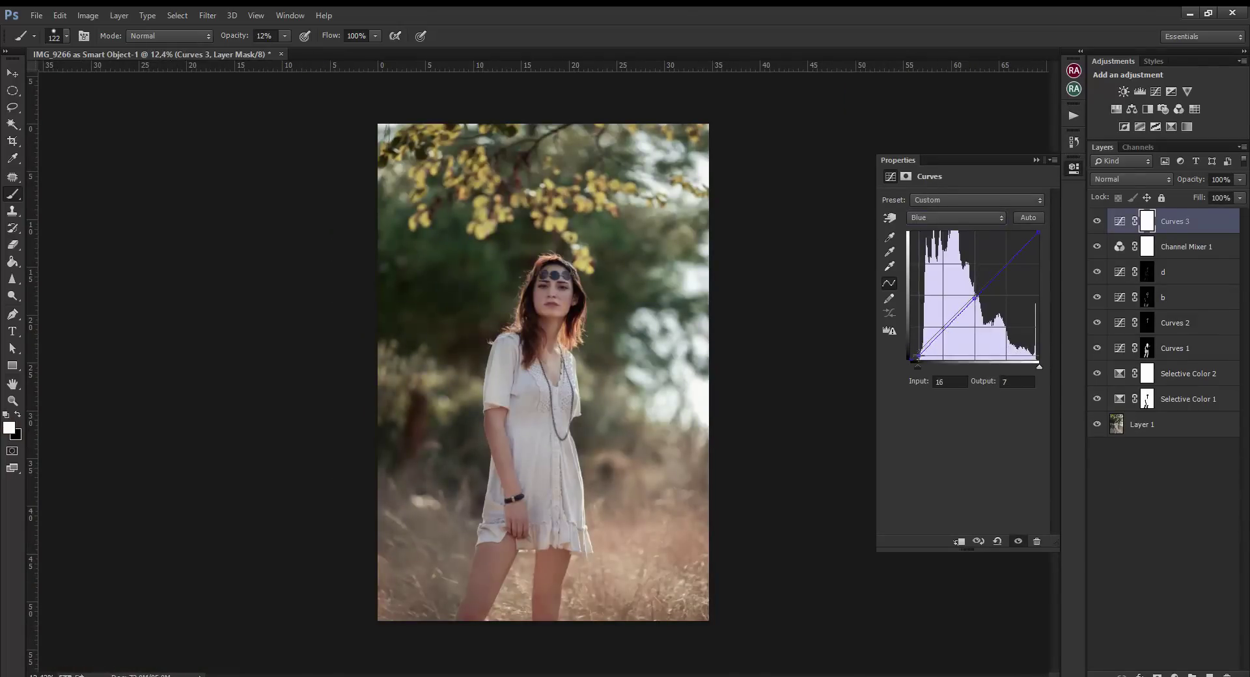
Invert the Curves 3 mask to black and paint the blue lift onto the dress and hand
scroll(544, 285, up, 6)
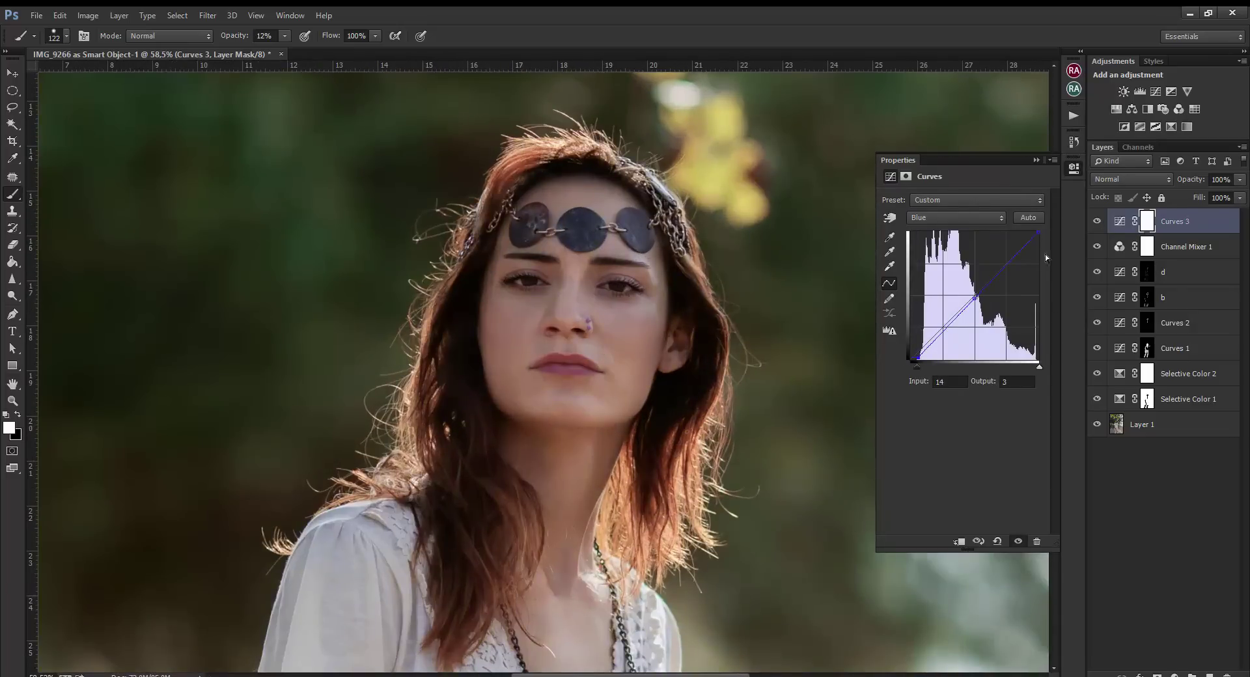
key(ctrl+i)
key(ctrl+1)
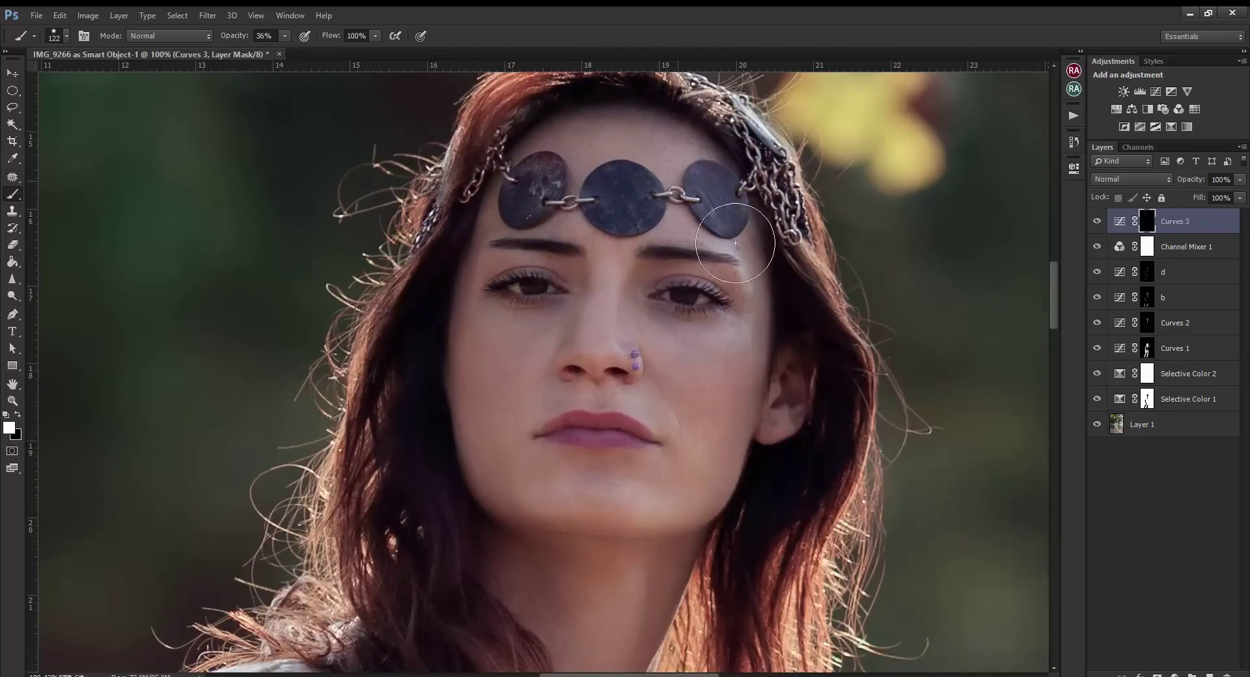
scroll(673, 484, down, 5)
scroll(606, 385, up, 3)
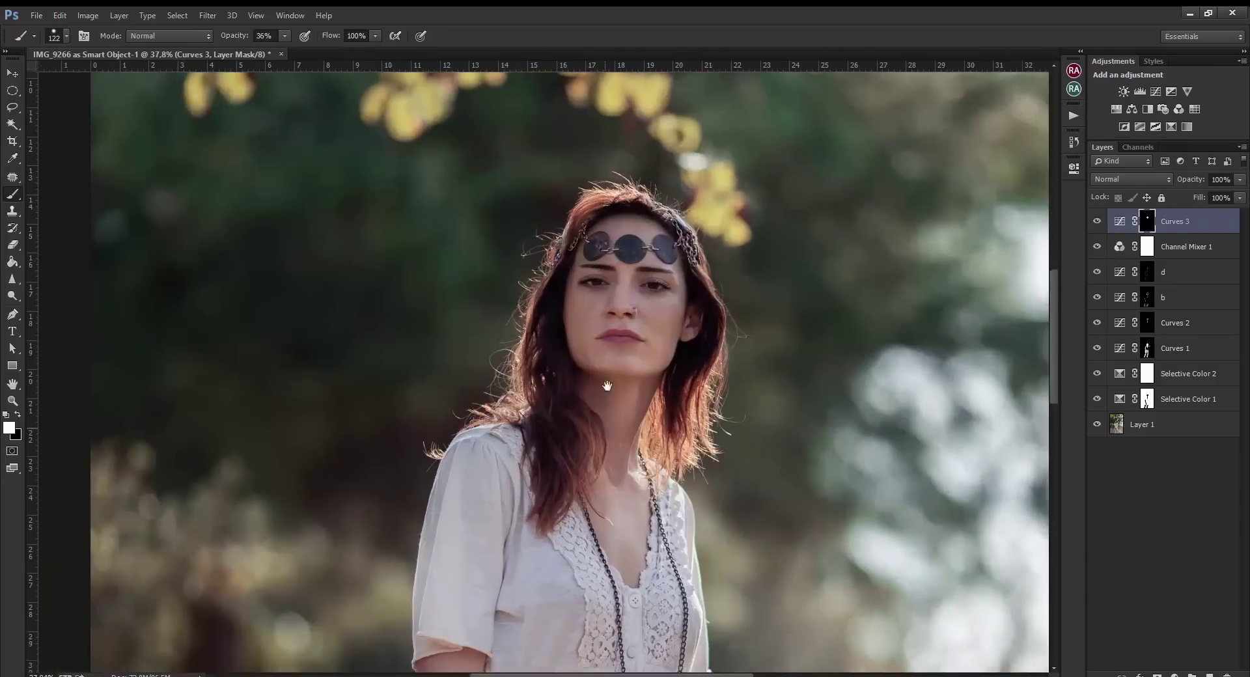
scroll(605, 404, down, 1)
scroll(502, 463, down, 4)
scroll(531, 563, down, 4)
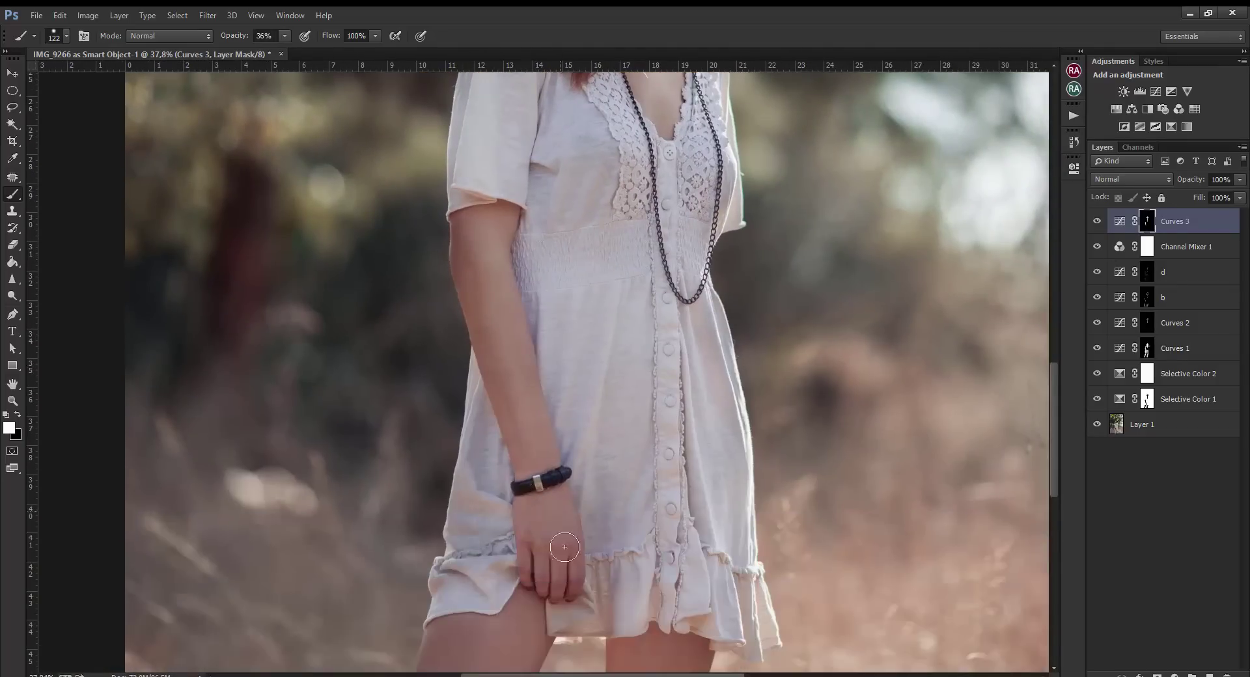
scroll(515, 455, down, 2)
drag(511, 449, 526, 426)
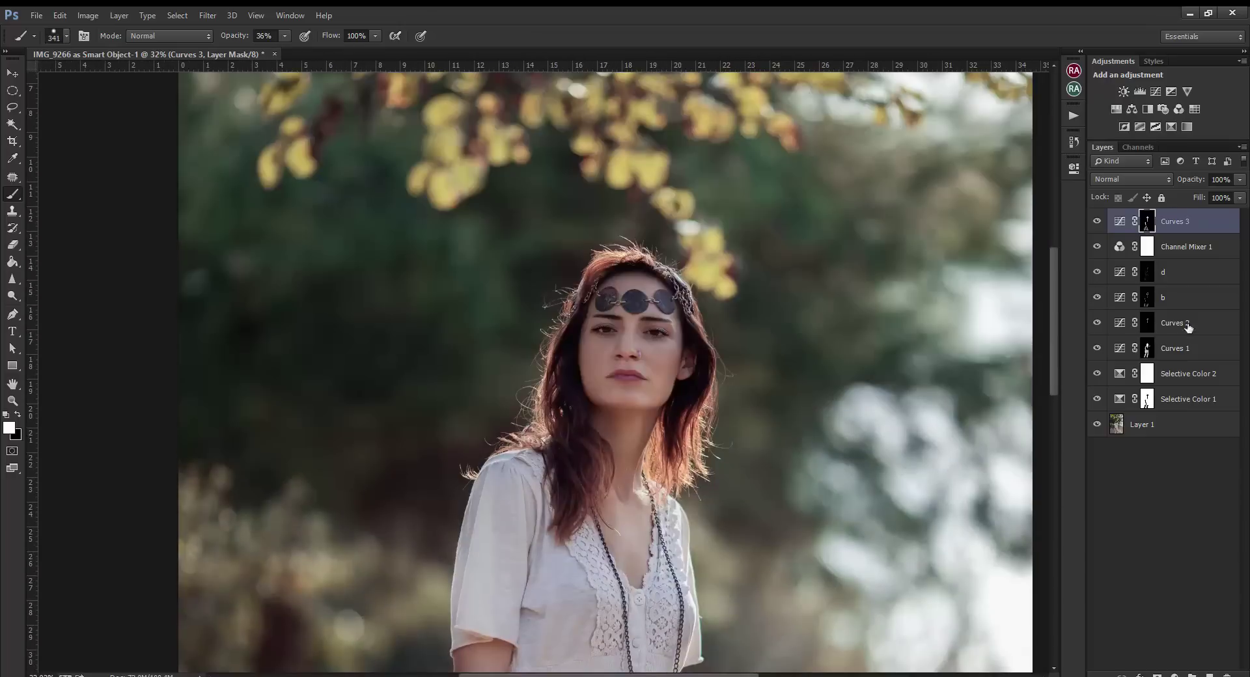
click(1166, 469)
Add a Red-channel Levels layer raising midtones and black input to 23, then partly fade it
key(ctrl+0)
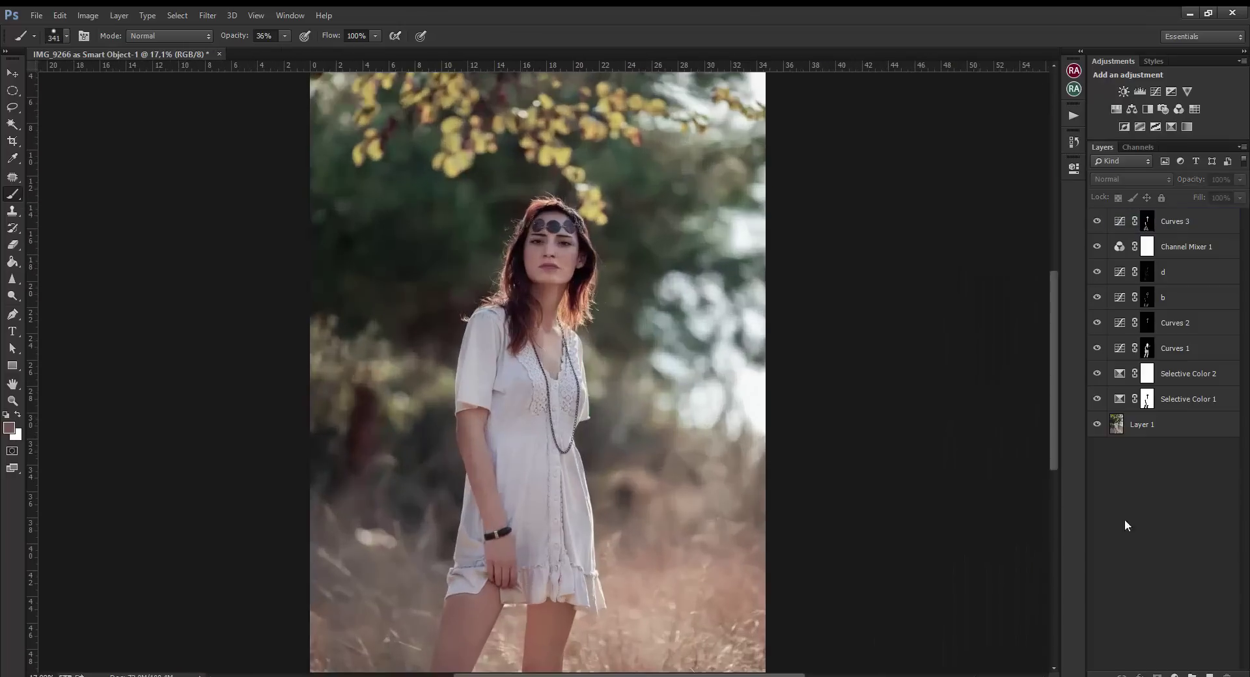
click(1175, 674)
click(1153, 456)
click(950, 224)
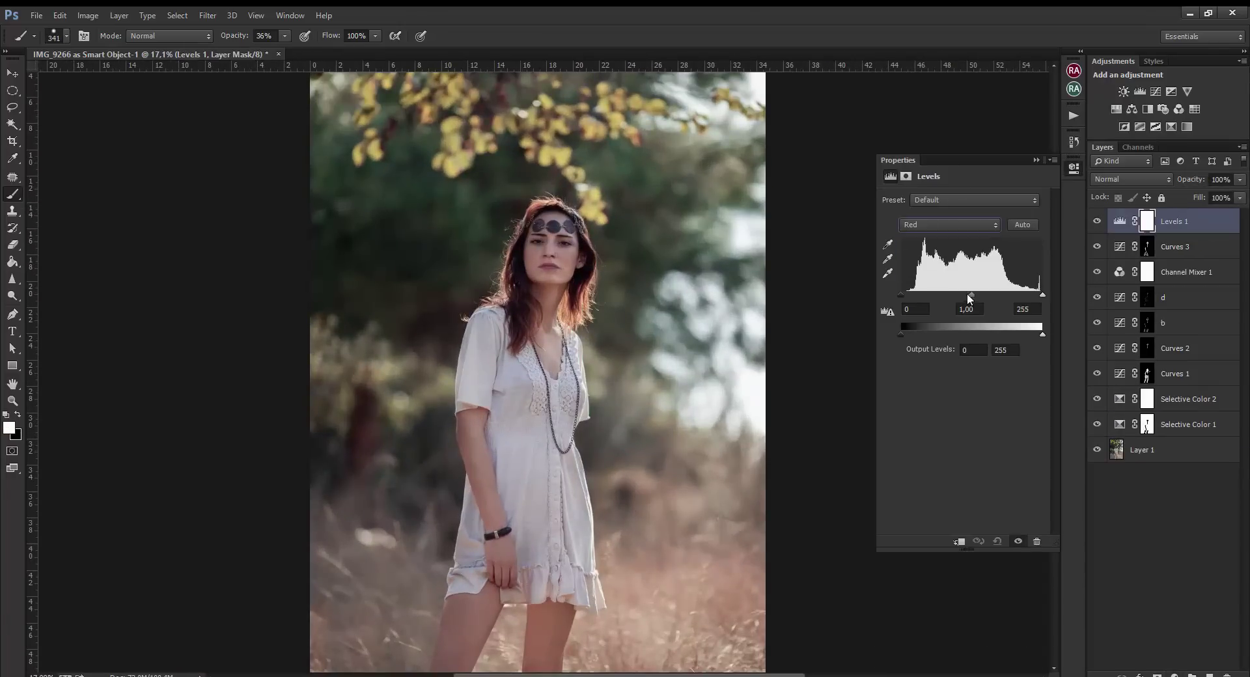
mouse_move(971, 294)
mouse_down()
mouse_move(956, 293)
mouse_move(1040, 300)
mouse_up()
drag(901, 295, 916, 300)
click(1036, 160)
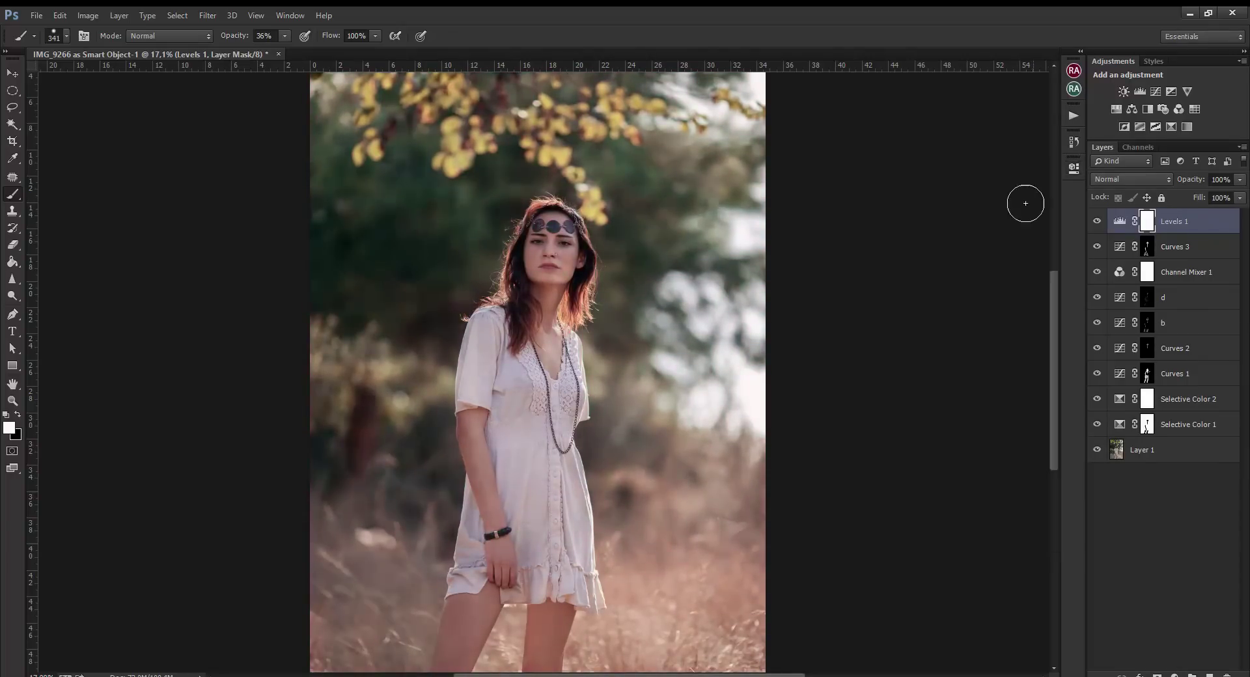
click(1097, 222)
drag(1193, 197, 1203, 196)
scroll(651, 306, down, 3)
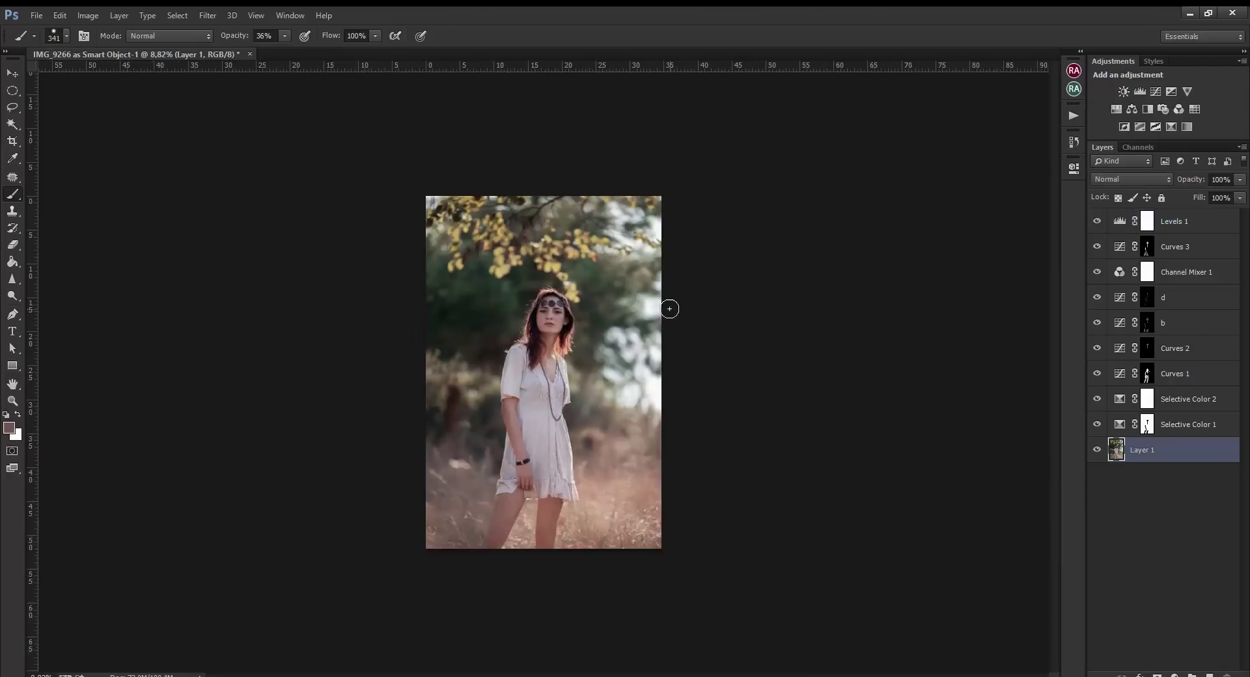
scroll(628, 304, up, 2)
Add a Gradient Map adjustment whose dark stop is a light gold tone
click(1175, 674)
click(1158, 651)
click(962, 201)
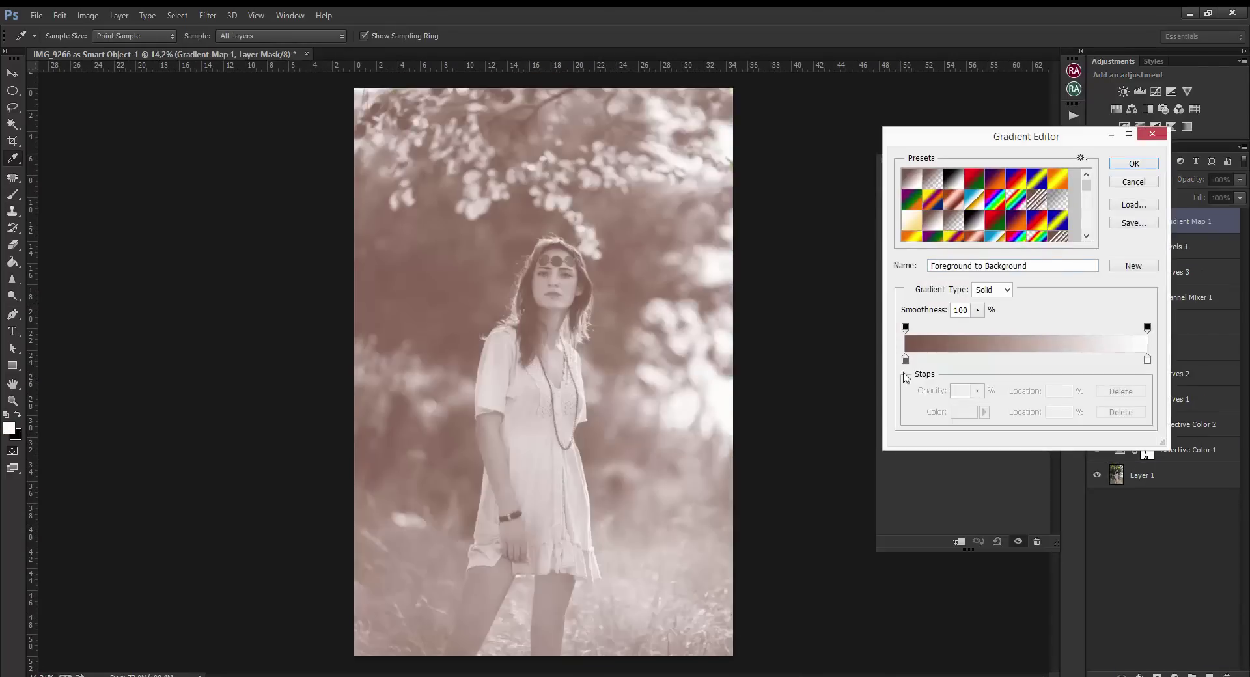
click(905, 359)
click(964, 411)
click(956, 195)
click(929, 131)
click(1107, 64)
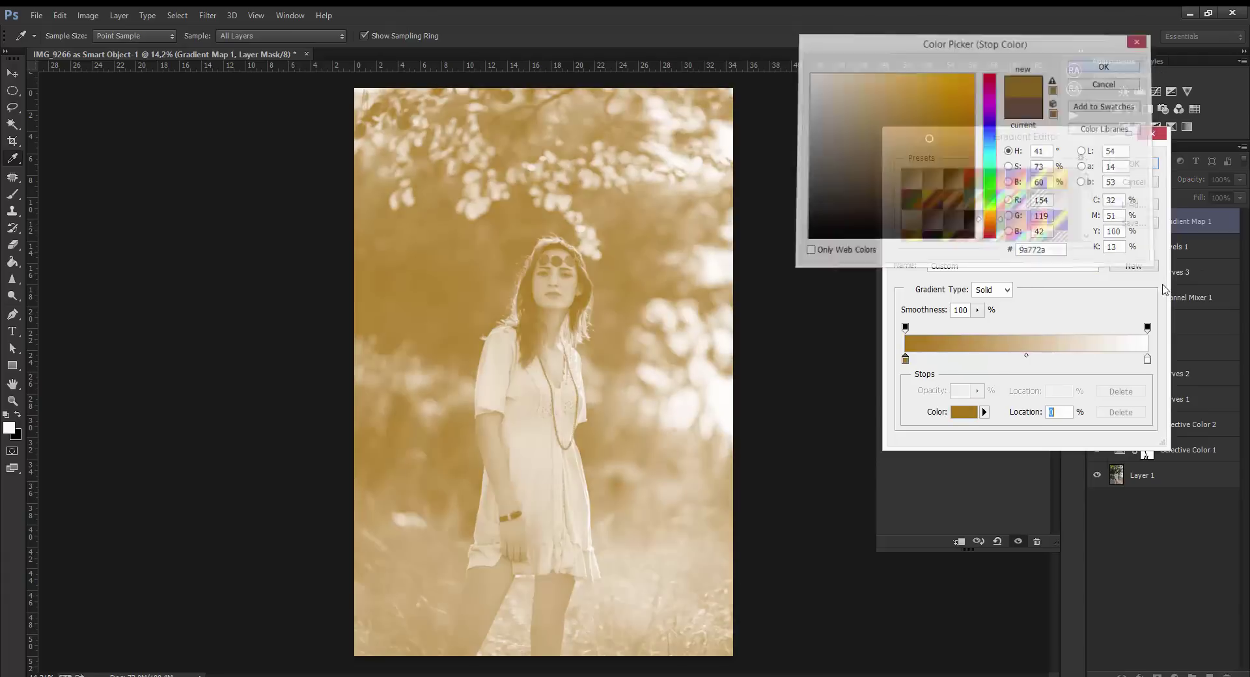
key(Return)
Blend the gradient map in Hard Light at about 11% opacity, then start a purple Color Fill layer
key(b)
click(1132, 179)
click(1106, 235)
drag(1239, 179, 1186, 193)
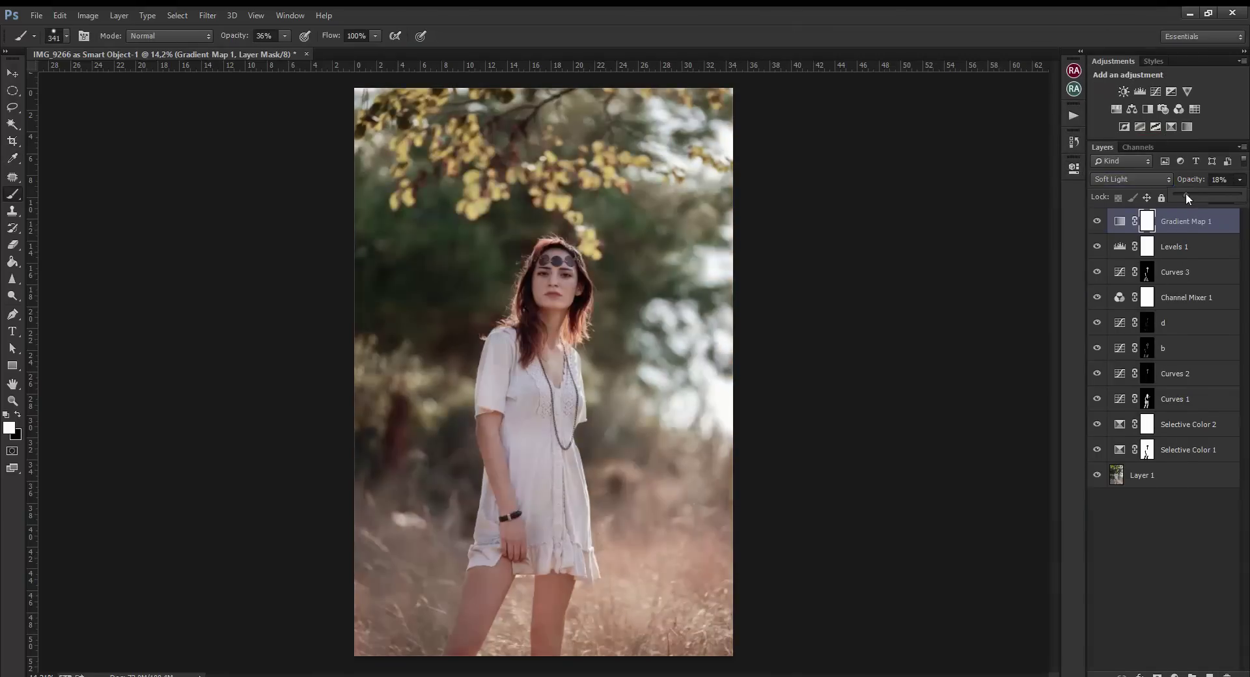
click(1136, 179)
click(1117, 280)
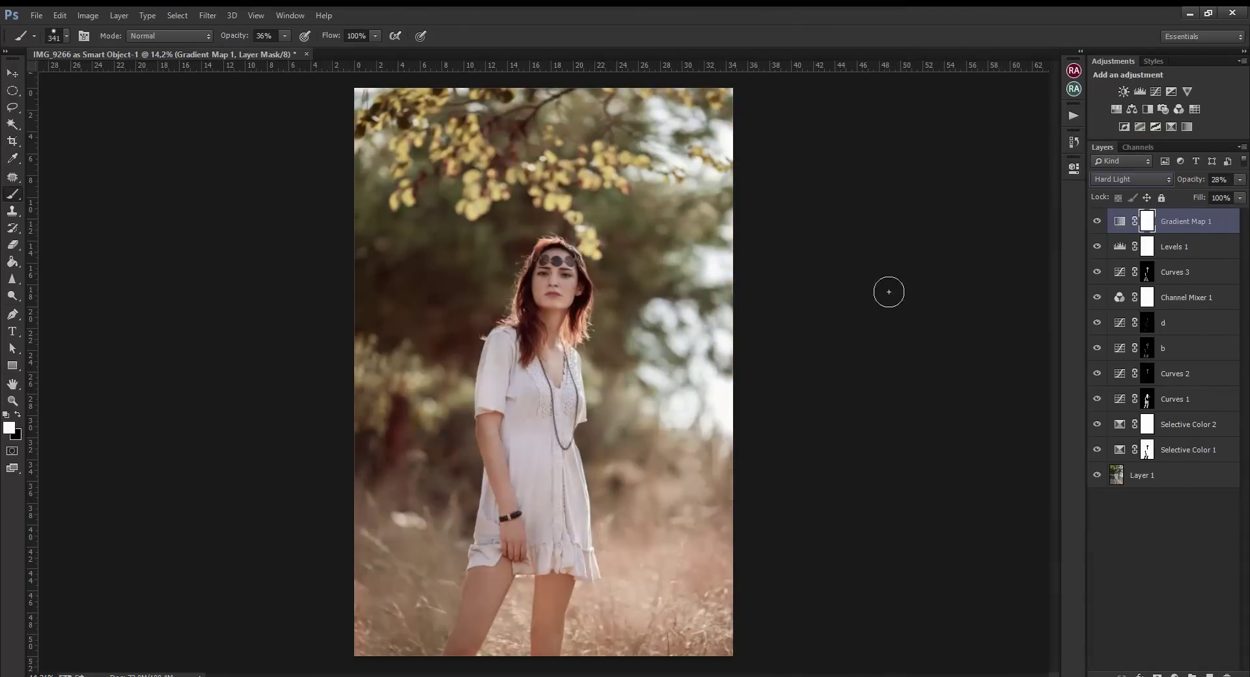
key(Down)
key(Down)
key(Down)
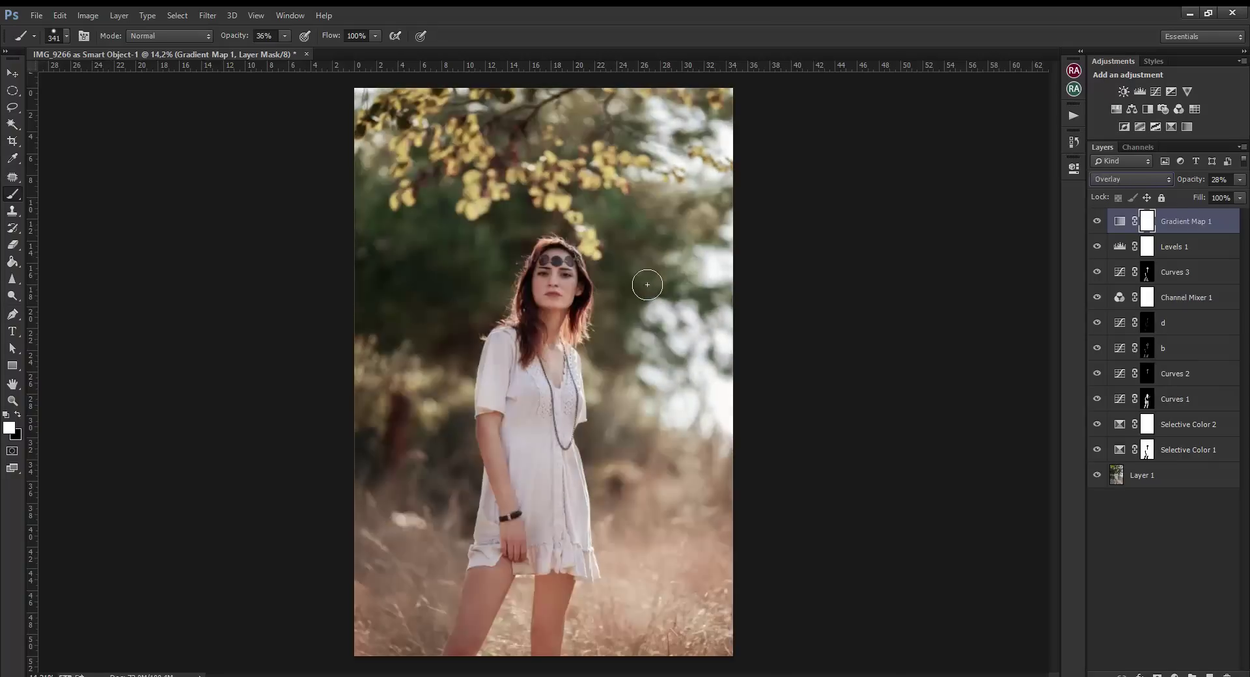
drag(1245, 179, 1181, 195)
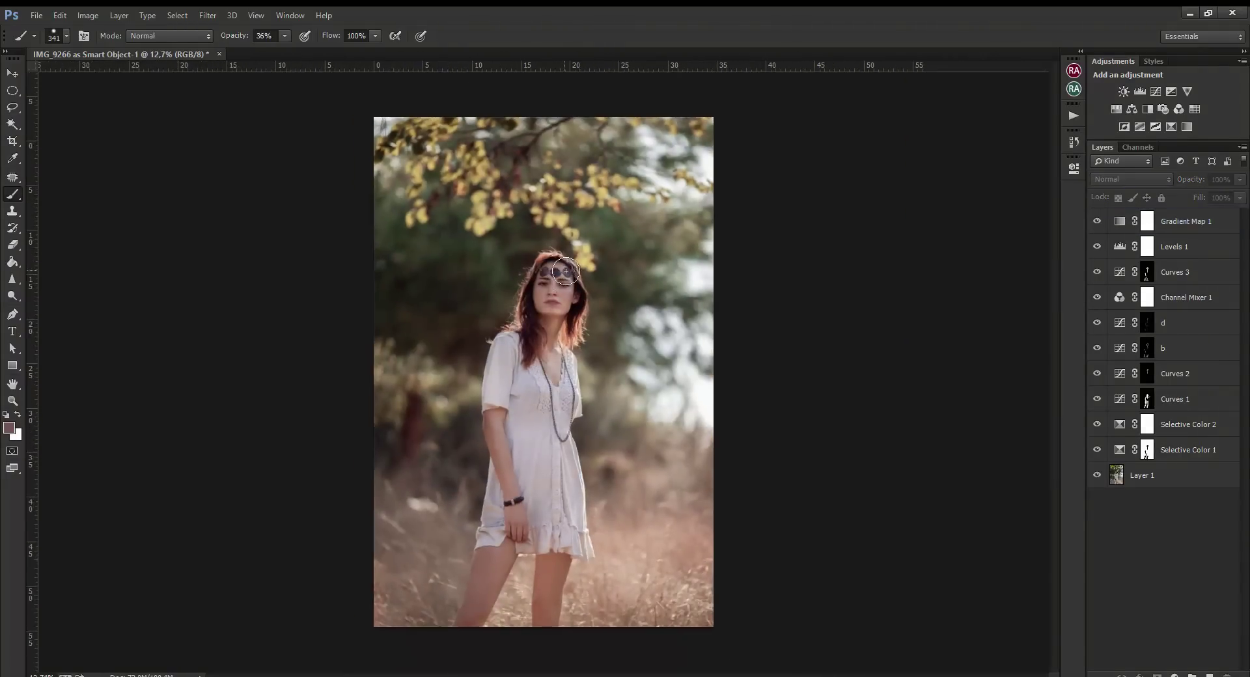
click(1175, 675)
click(1181, 394)
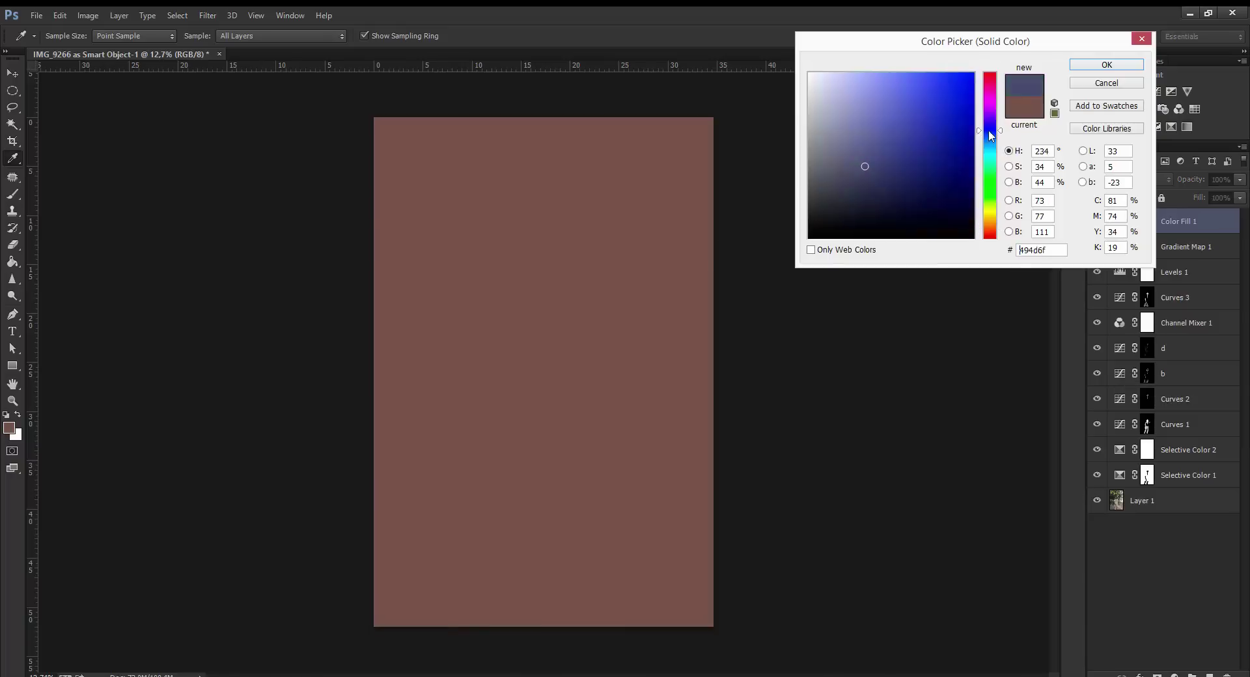
Confirm the purple fill colour and start Image > Apply Image onto its mask
click(968, 95)
key(Return)
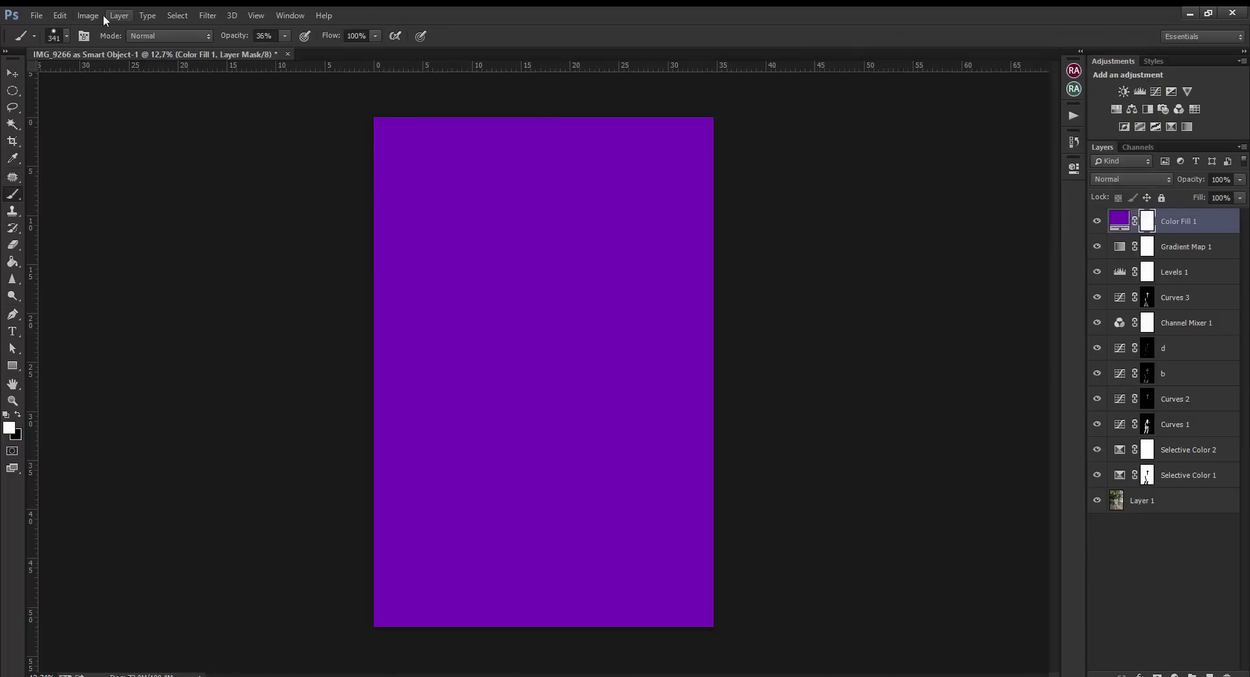
click(105, 15)
click(149, 233)
Apply the photo onto the fill's mask with Subtract, lower its opacity, then delete the fill layer
click(958, 196)
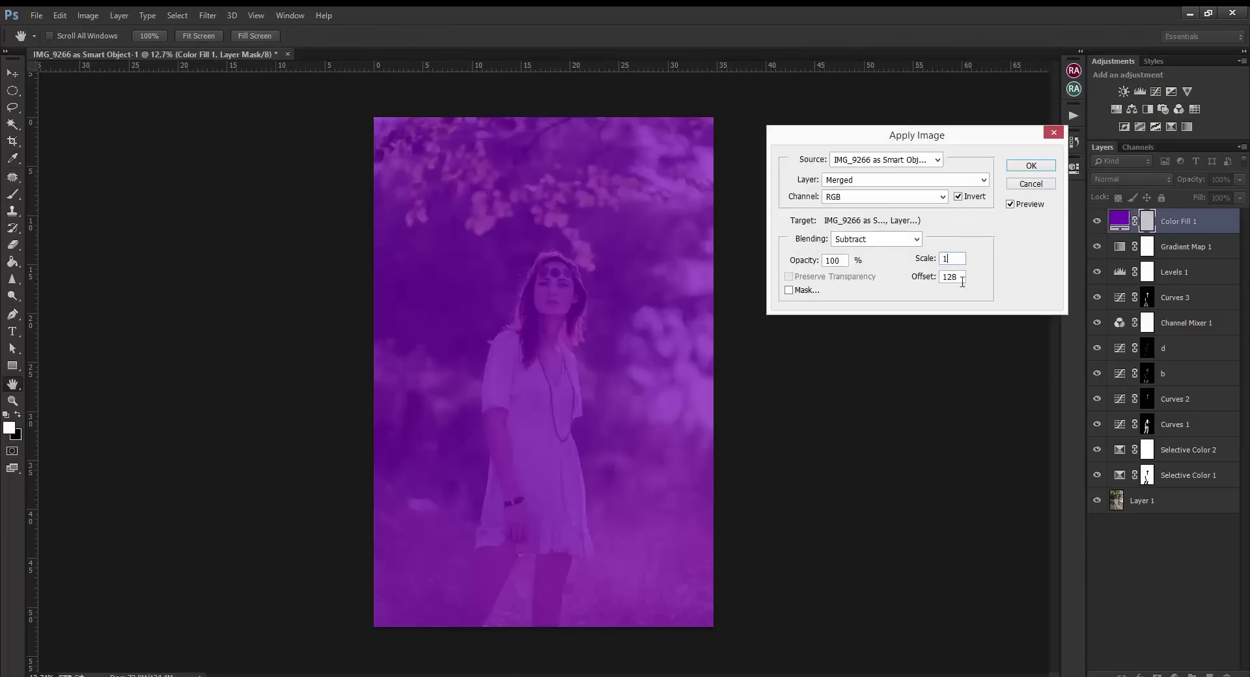
scroll(883, 187, up, 1)
scroll(866, 196, down, 1)
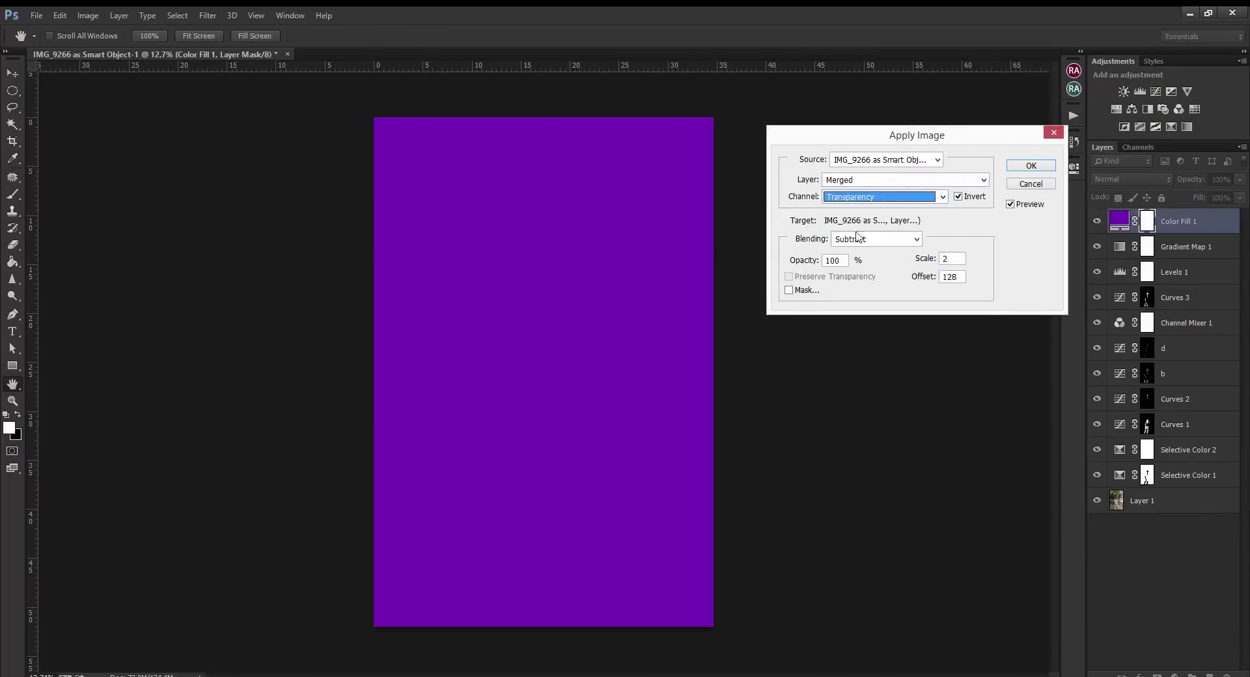
scroll(947, 202, up, 1)
double_click(967, 202)
click(958, 196)
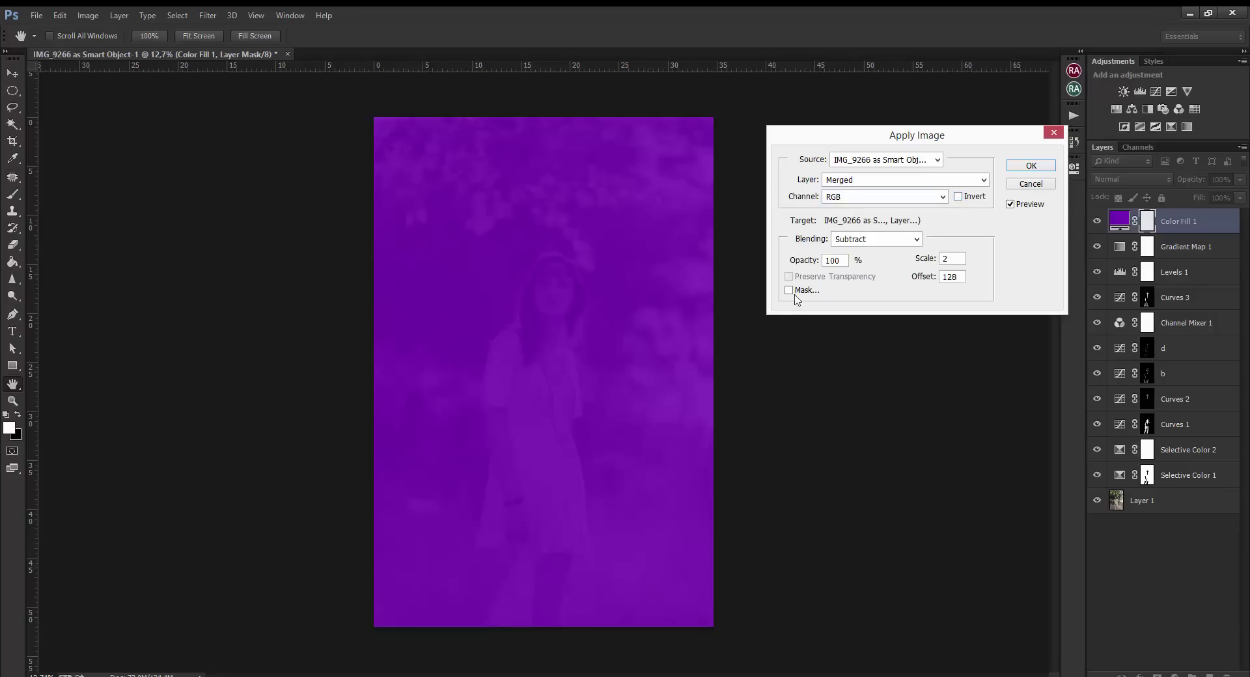
key(b)
click(1031, 166)
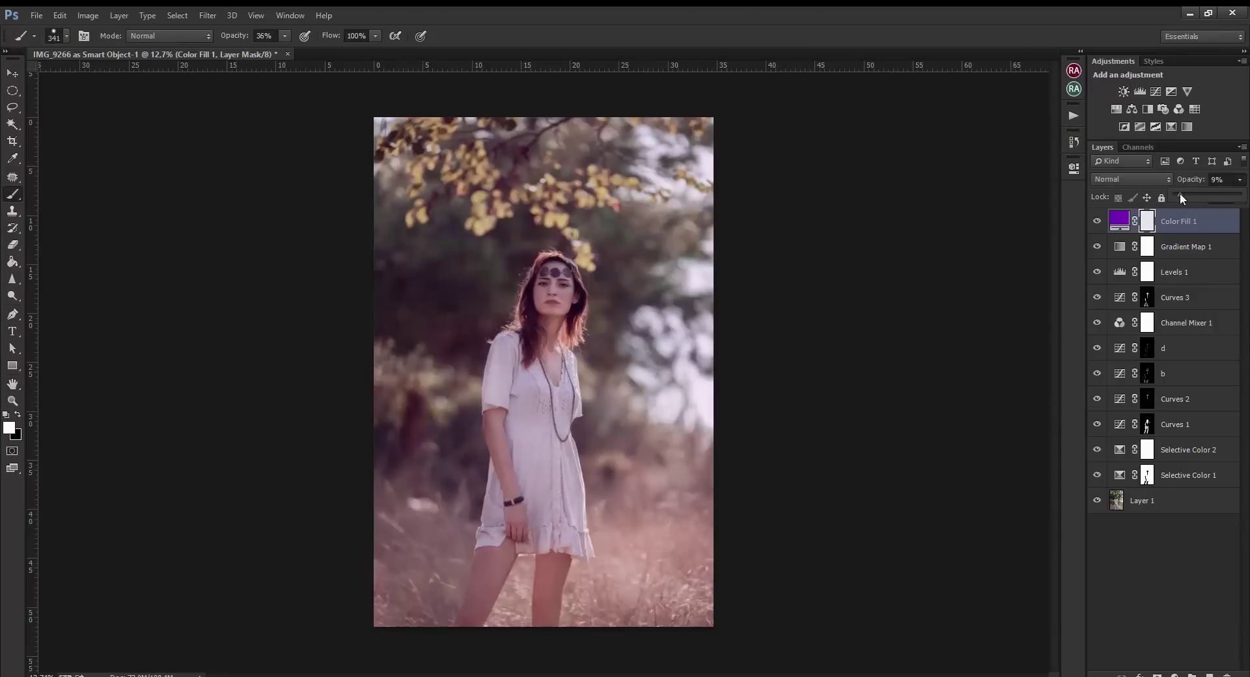
drag(1179, 220, 1180, 666)
click(1174, 670)
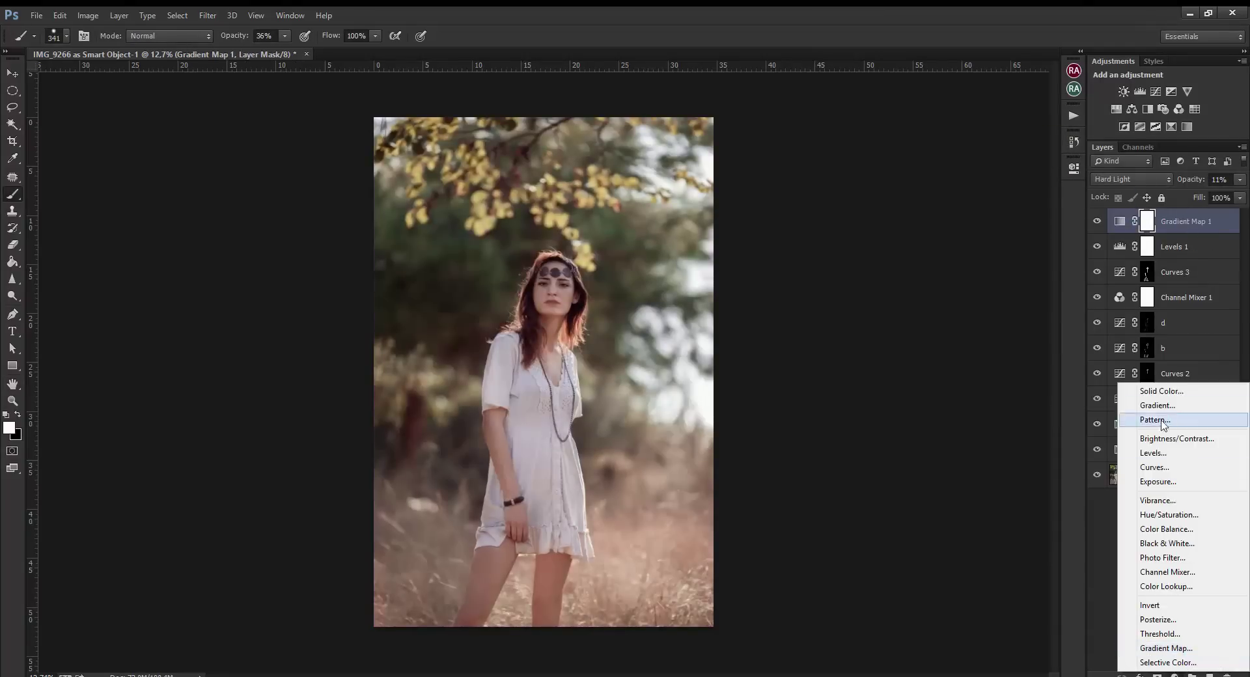
click(1151, 394)
click(989, 143)
click(972, 124)
click(1106, 64)
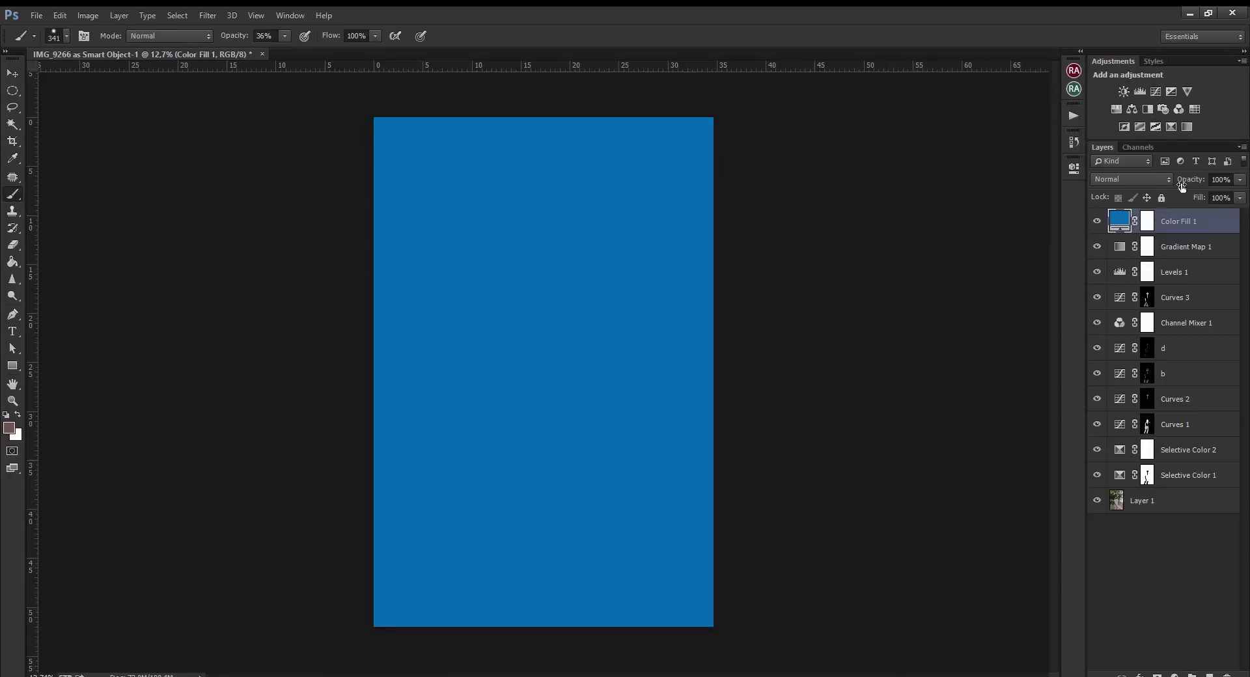
click(88, 15)
click(107, 202)
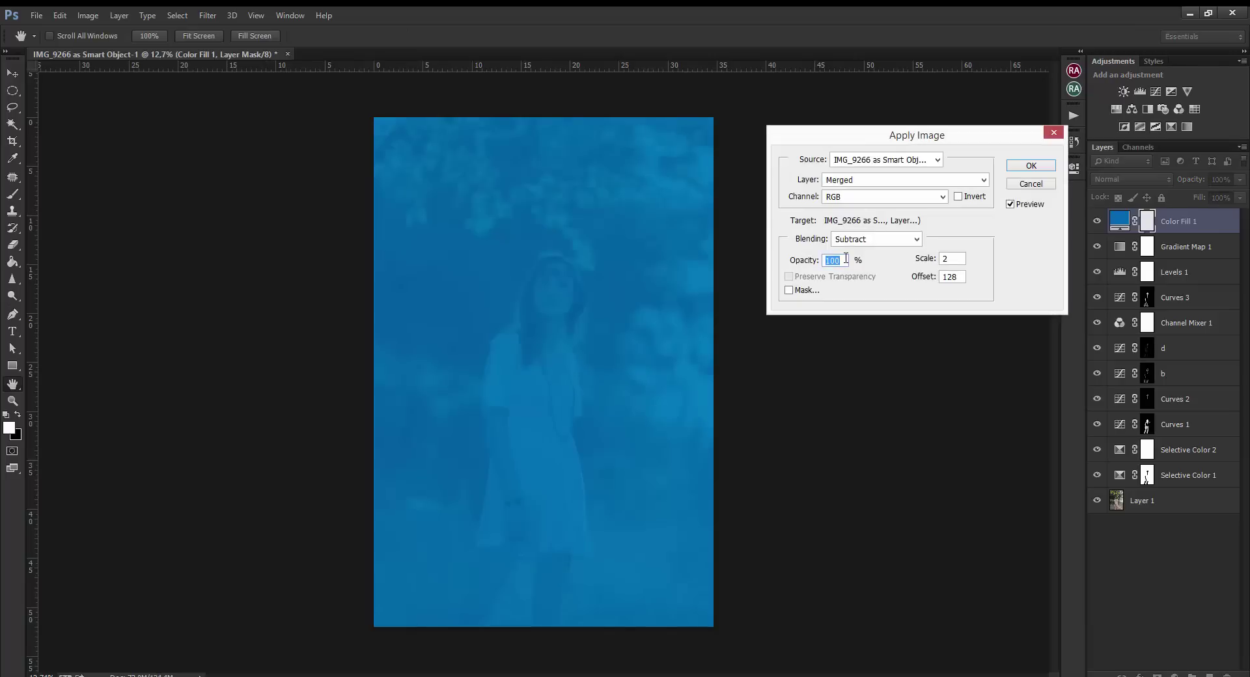
click(879, 183)
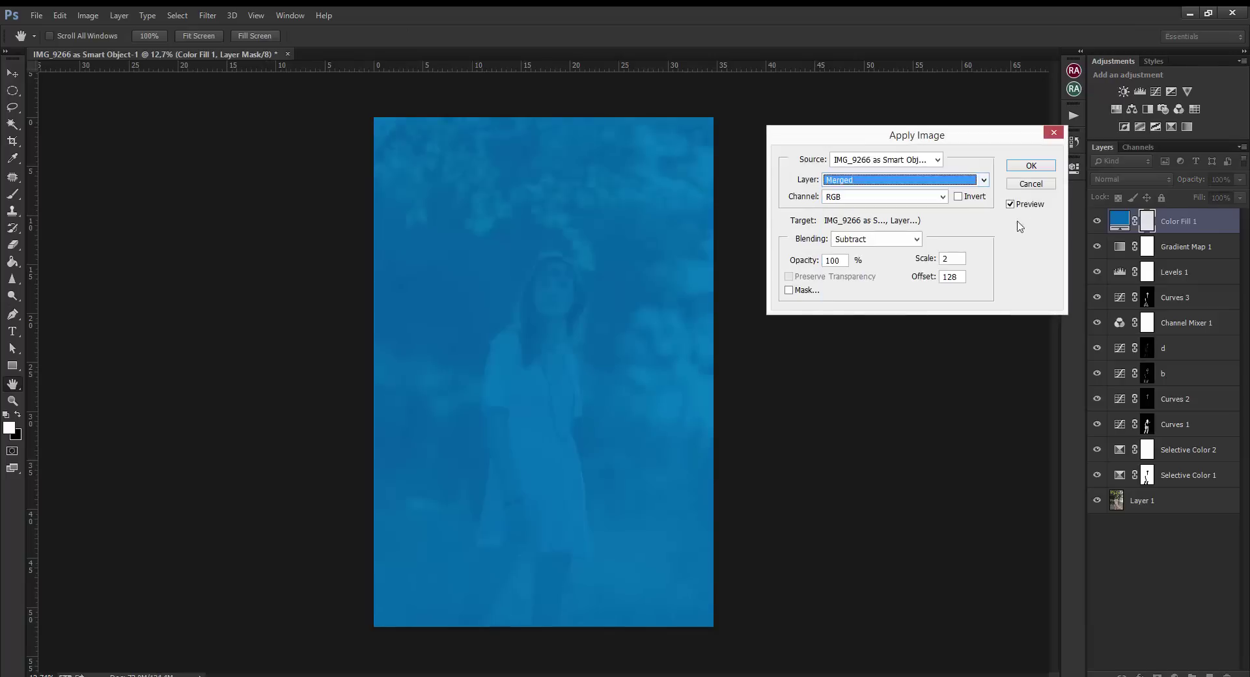
click(876, 239)
click(856, 260)
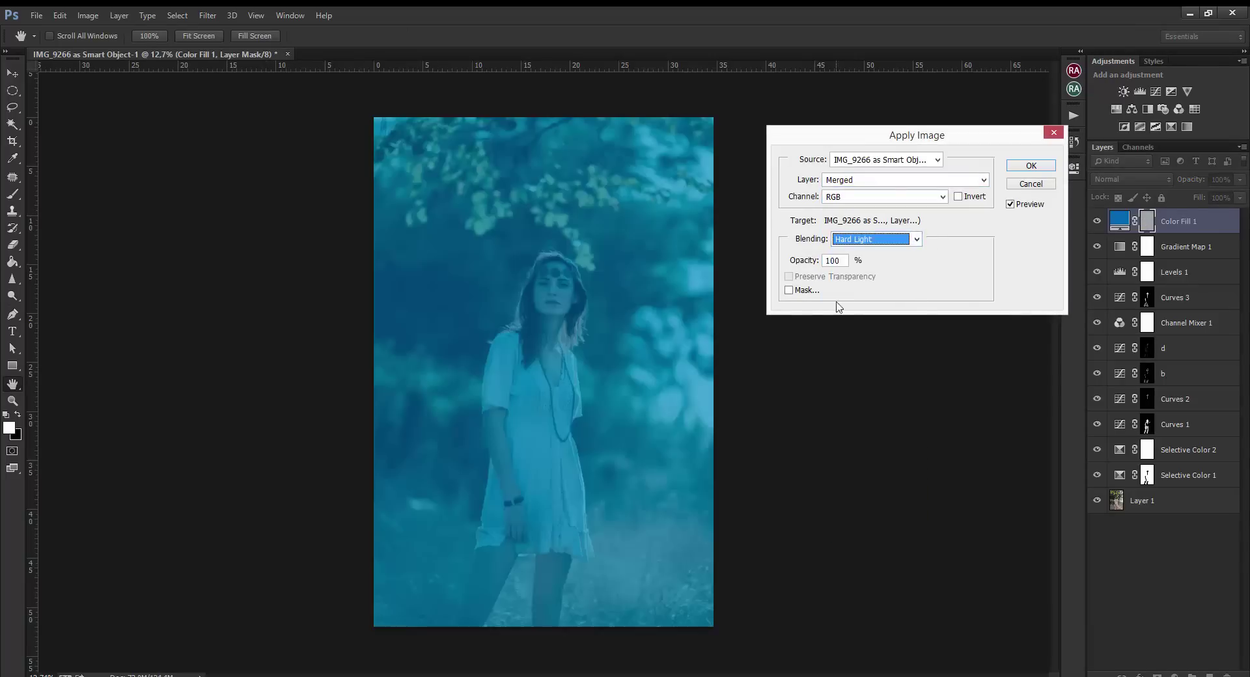
click(851, 256)
key(End)
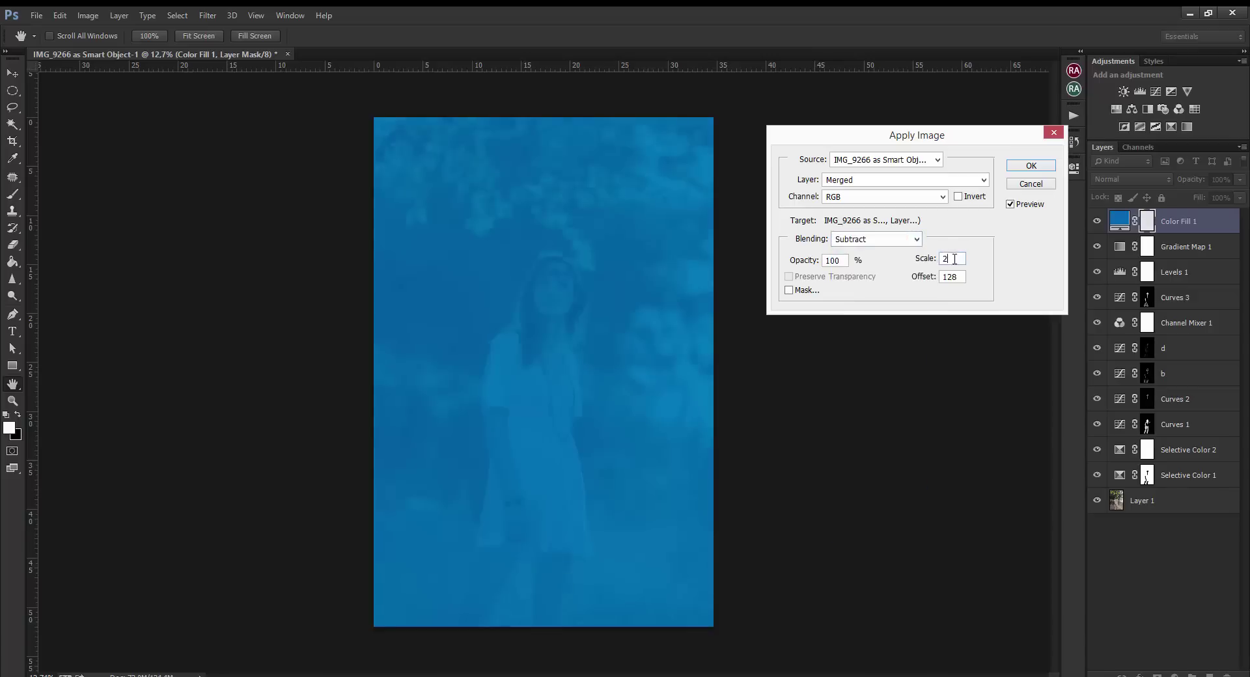
key(Return)
key(b)
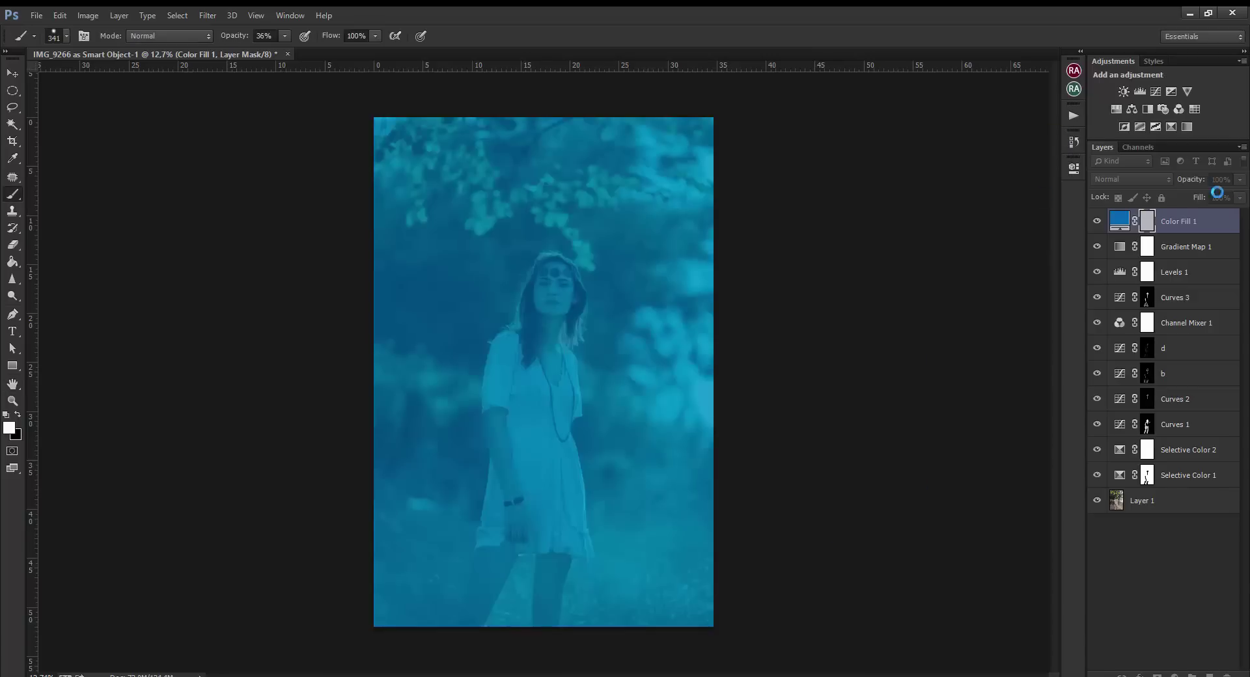
drag(1210, 194, 1180, 194)
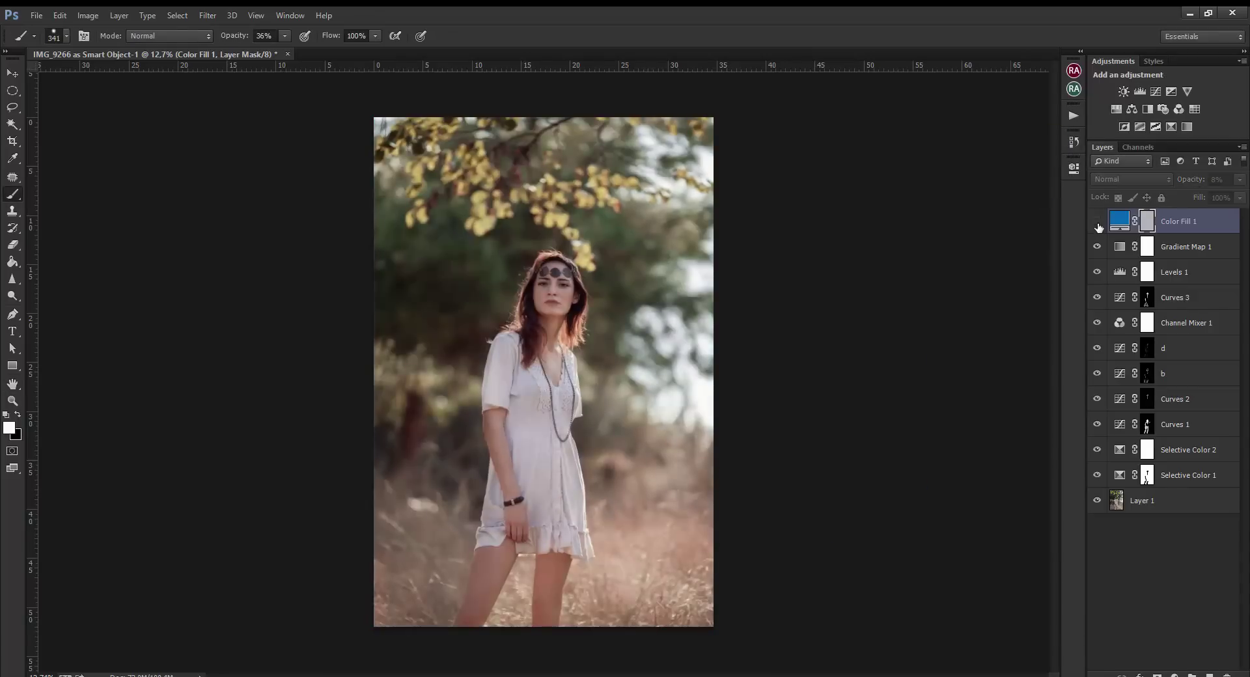
scroll(607, 256, up, 3)
scroll(828, 305, down, 3)
key(ctrl+comma)
Delete the blue fill and add a Hue/Saturation layer boosting Yellows saturation
key(Delete)
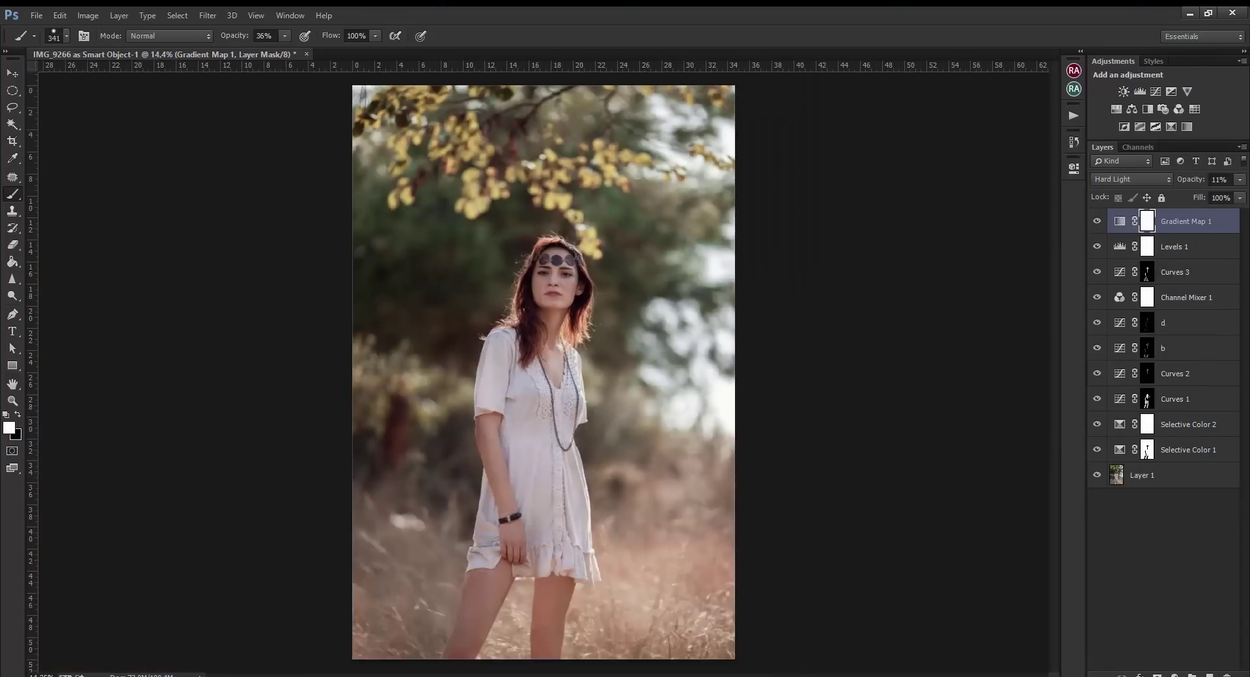
click(1174, 675)
click(1165, 518)
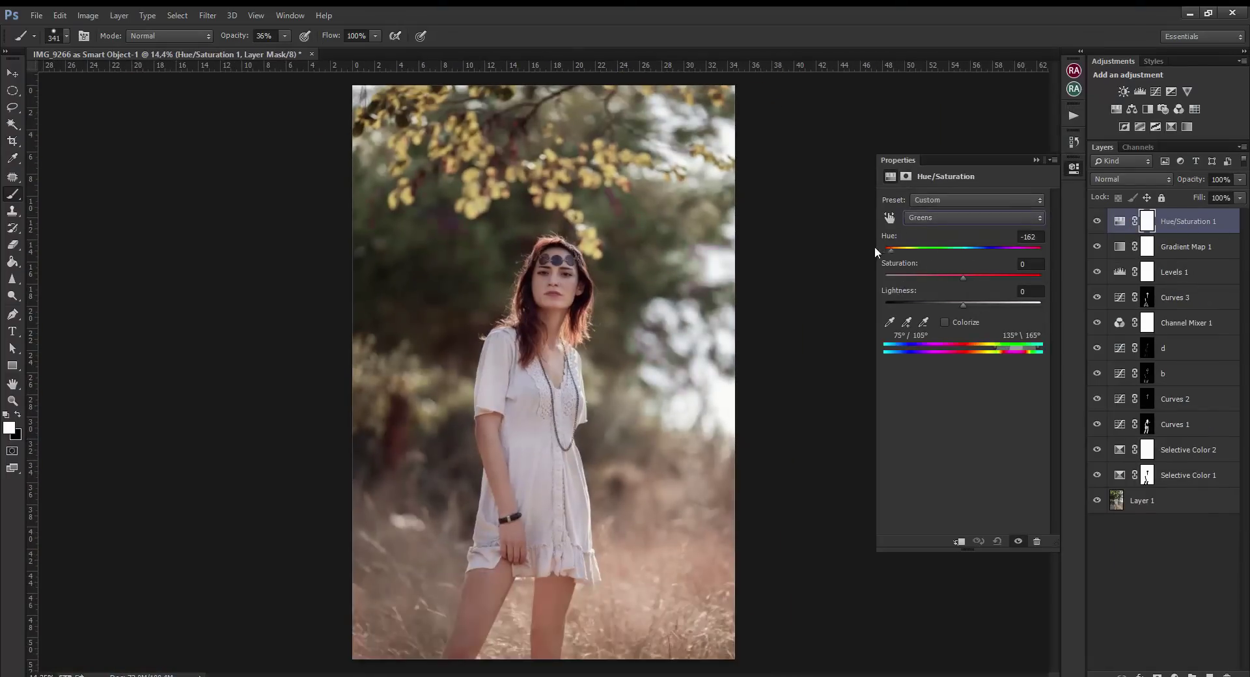
drag(964, 279, 961, 250)
key(alt+2)
click(974, 218)
click(951, 247)
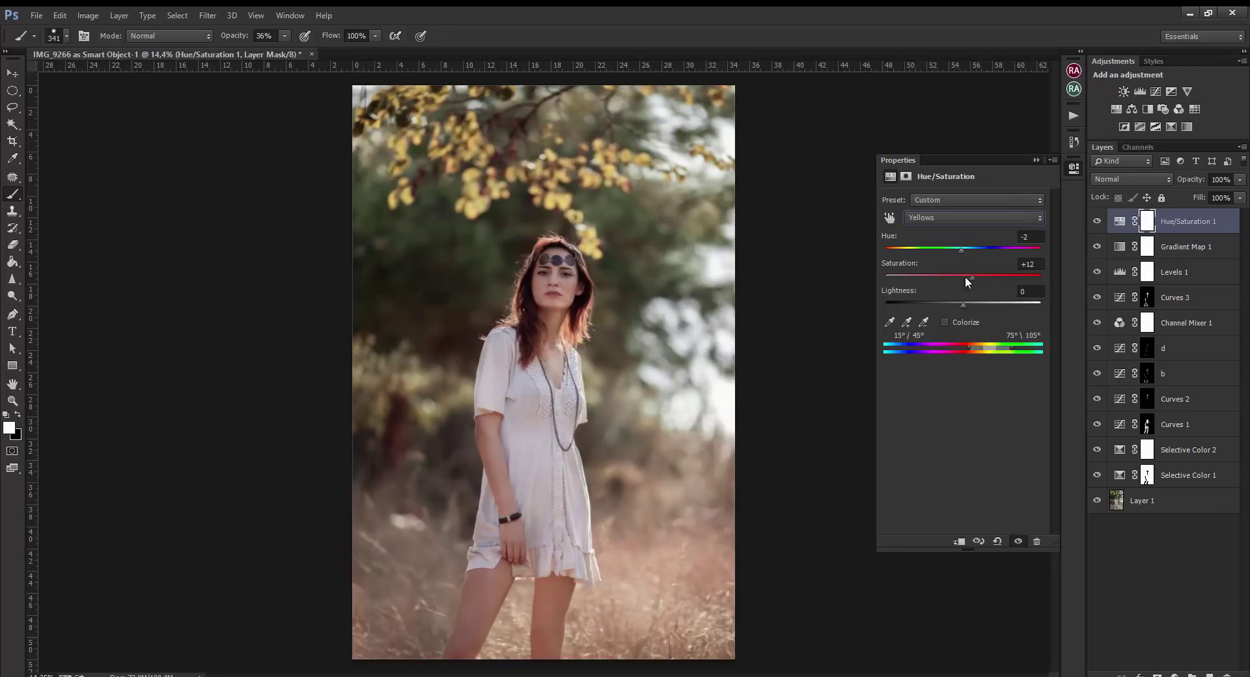
Add a colorized purple Hue/Saturation layer limited to the darkest tones with Blend If
click(1175, 674)
click(1153, 519)
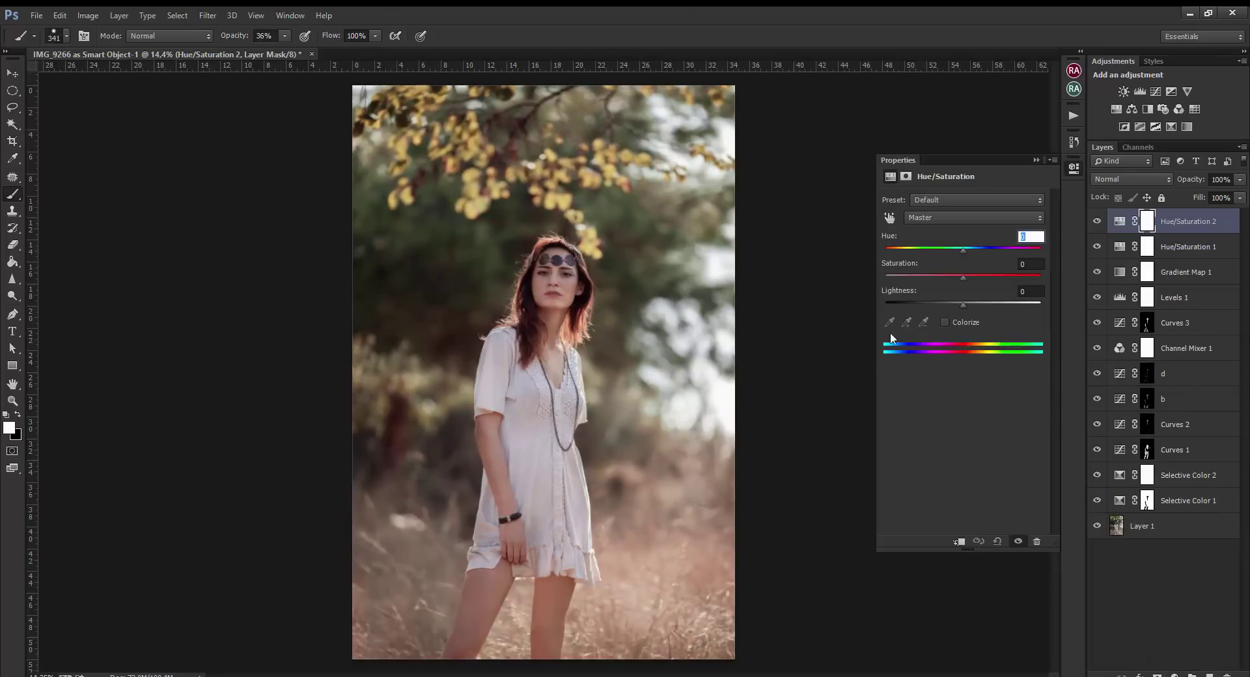
click(944, 322)
drag(886, 248, 1010, 250)
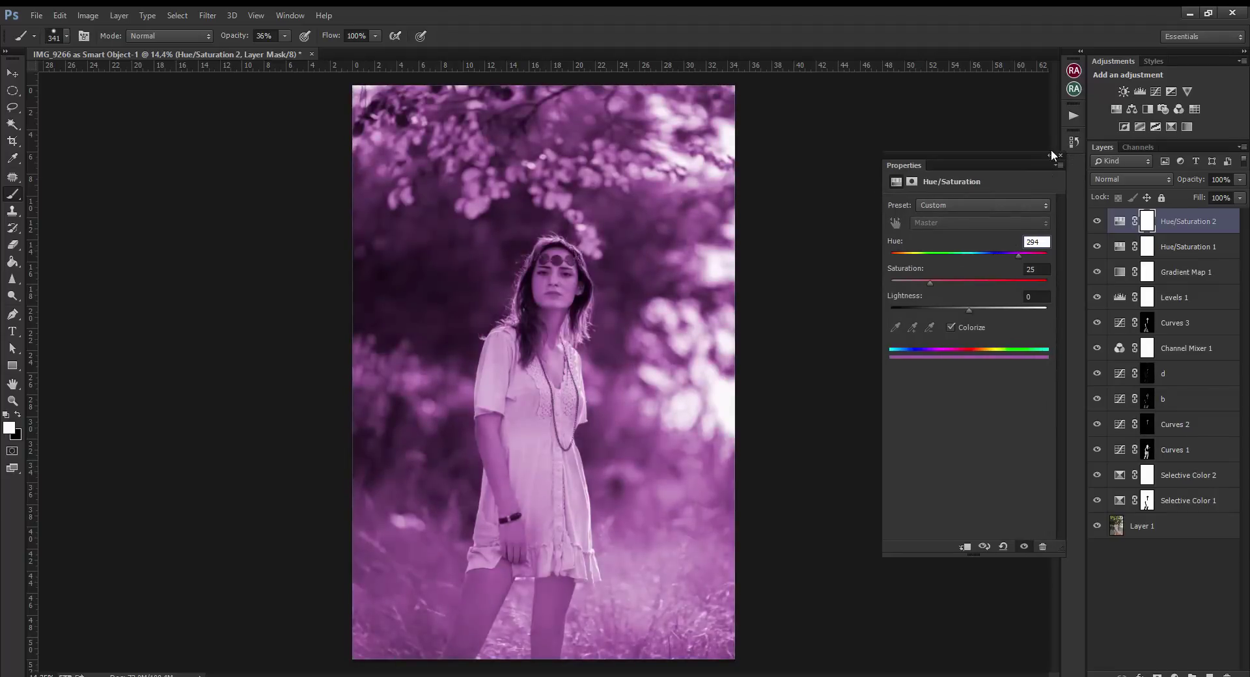
click(1036, 160)
double_click(1237, 222)
drag(1113, 427, 1009, 438)
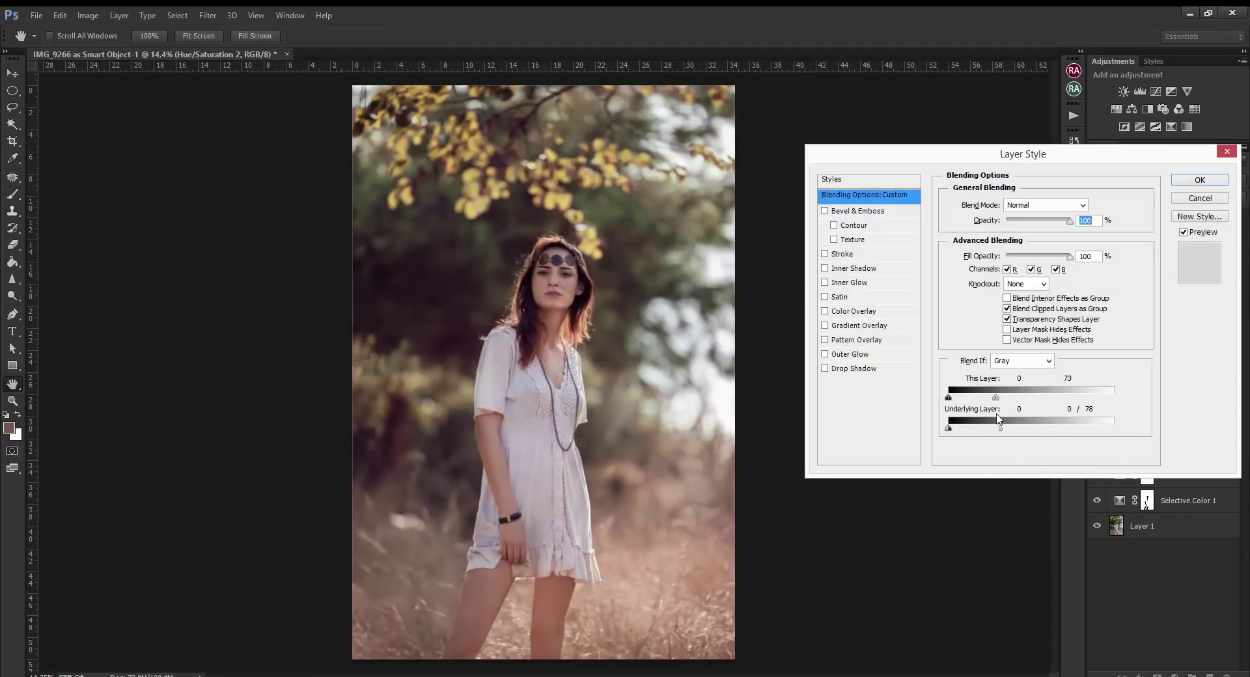
click(1199, 180)
Add a Vibrance adjustment layer set to +17
key(b)
scroll(564, 287, up, 3)
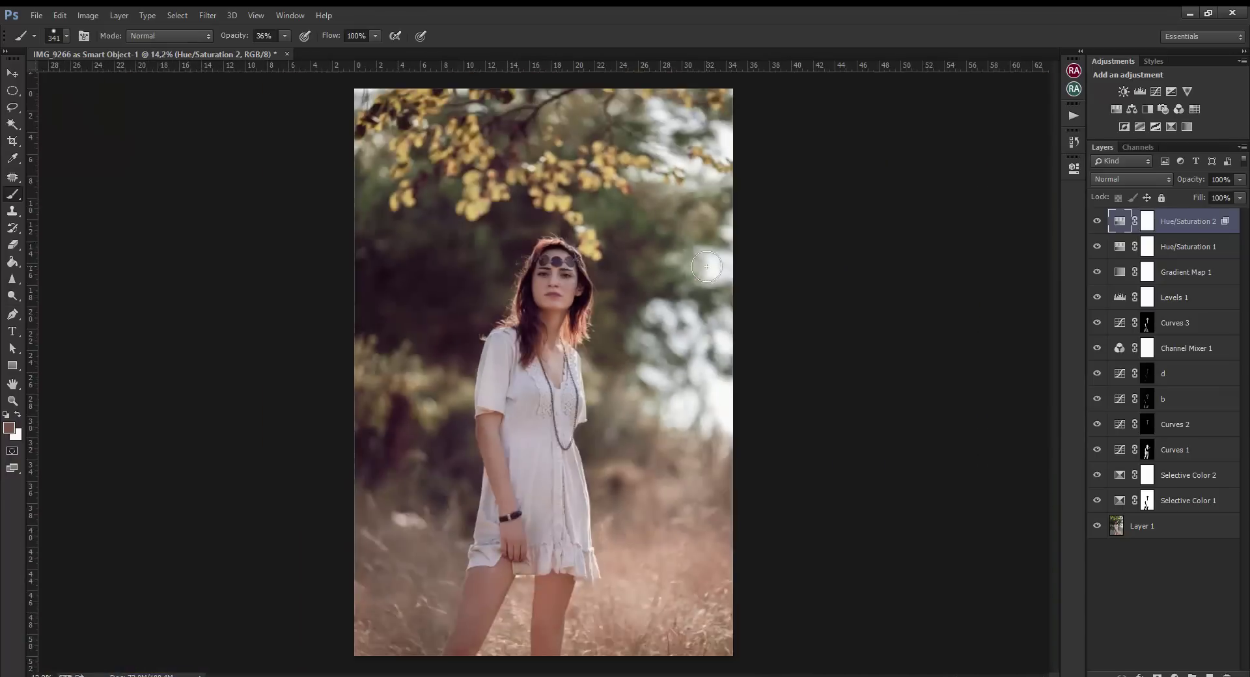
scroll(564, 288, down, 3)
scroll(565, 288, up, 3)
scroll(565, 288, up, 2)
scroll(565, 288, up, 2)
scroll(720, 371, down, 5)
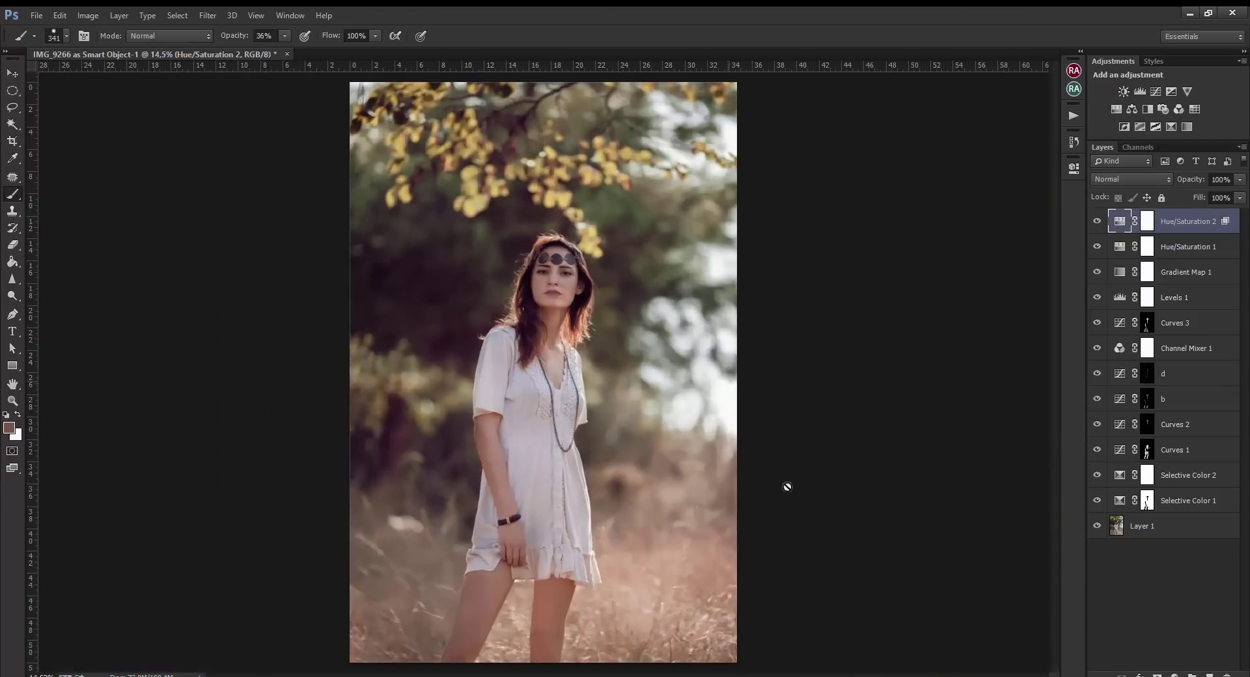
click(1174, 674)
click(1158, 505)
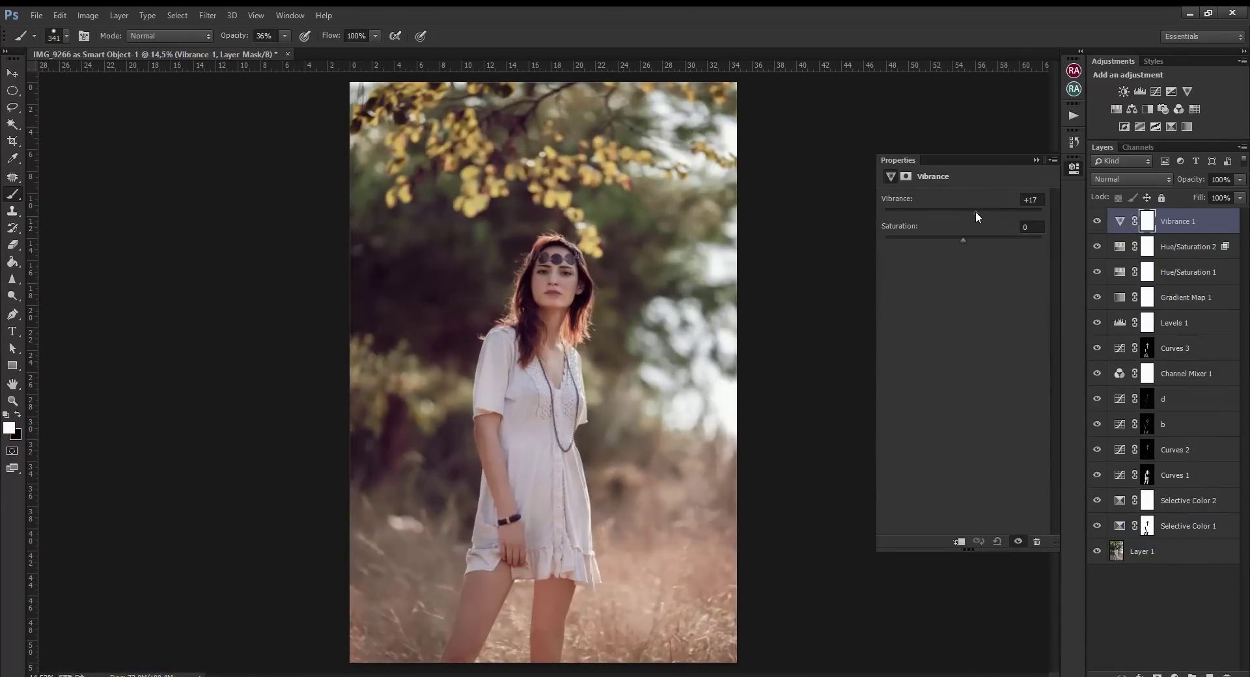
Add a Curves layer with a slight blue-channel lift in the shadows
click(1173, 673)
click(1157, 478)
click(939, 218)
click(944, 256)
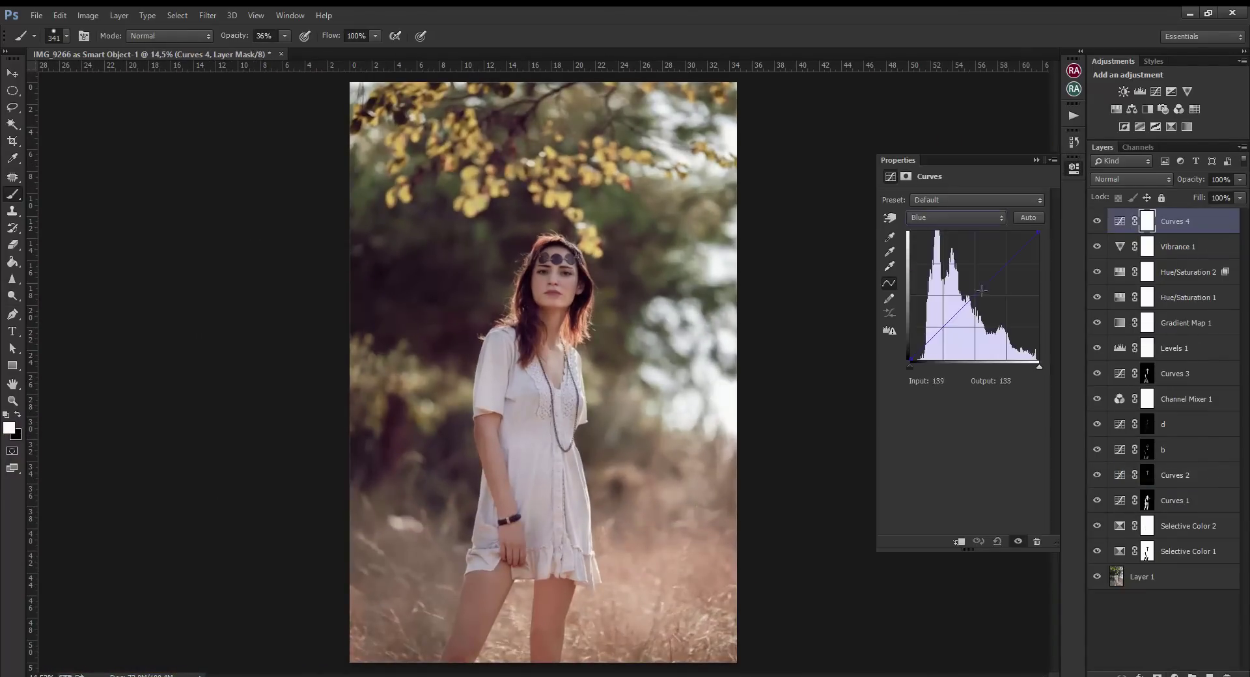
drag(1000, 271, 999, 273)
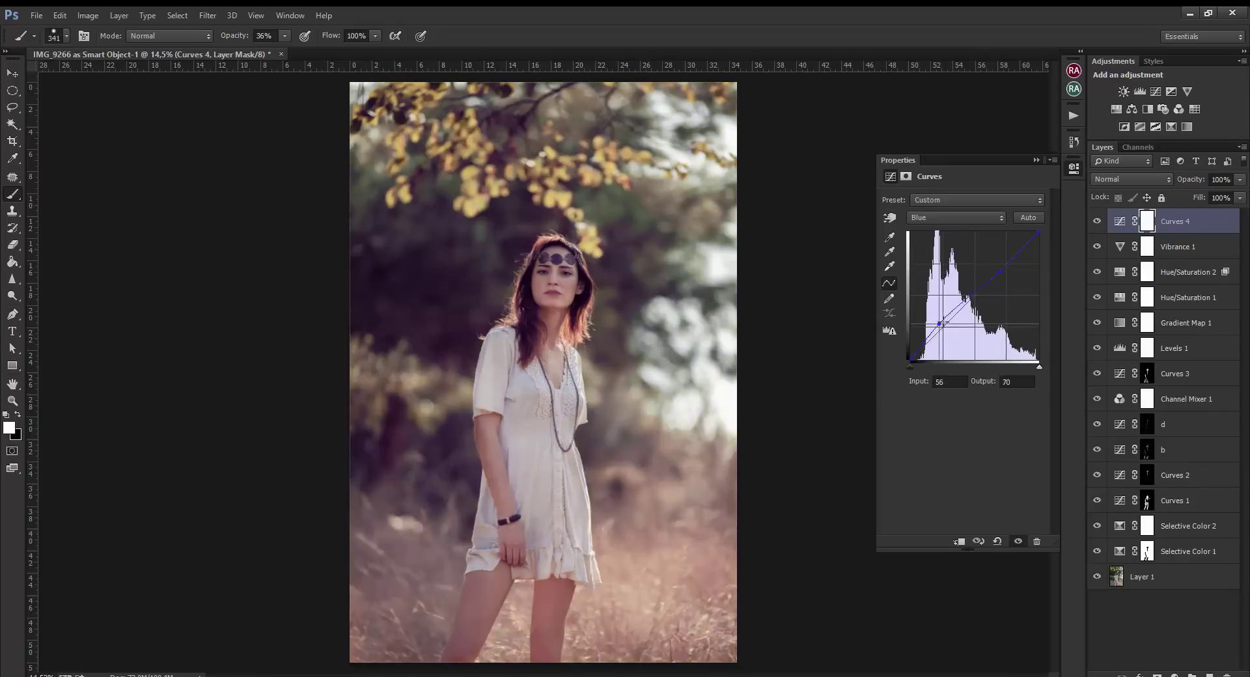
Add a Gradient Fill layer angled about -167° with a cream-to-yellow preset
click(1174, 674)
click(1211, 409)
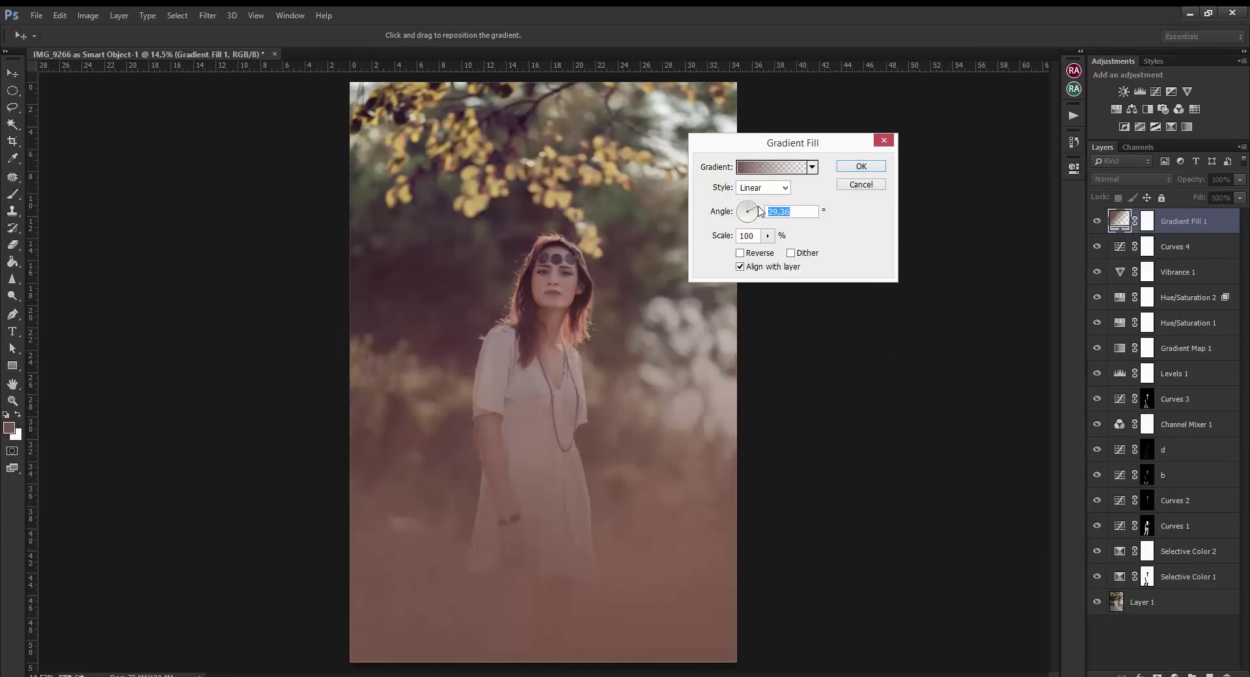
drag(760, 210, 737, 213)
click(772, 167)
click(922, 209)
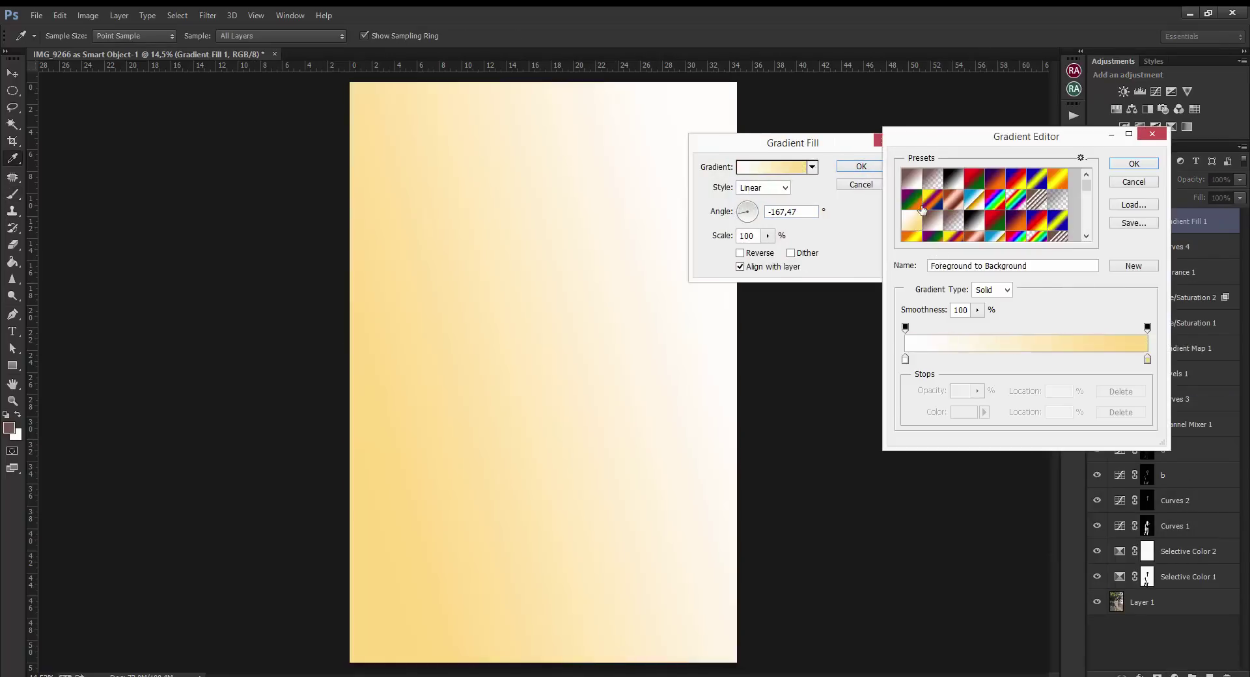
Try several gradient presets, settle on black-to-yellow, and confirm the fill
scroll(925, 202, down, 2)
scroll(928, 195, down, 2)
click(928, 189)
click(932, 181)
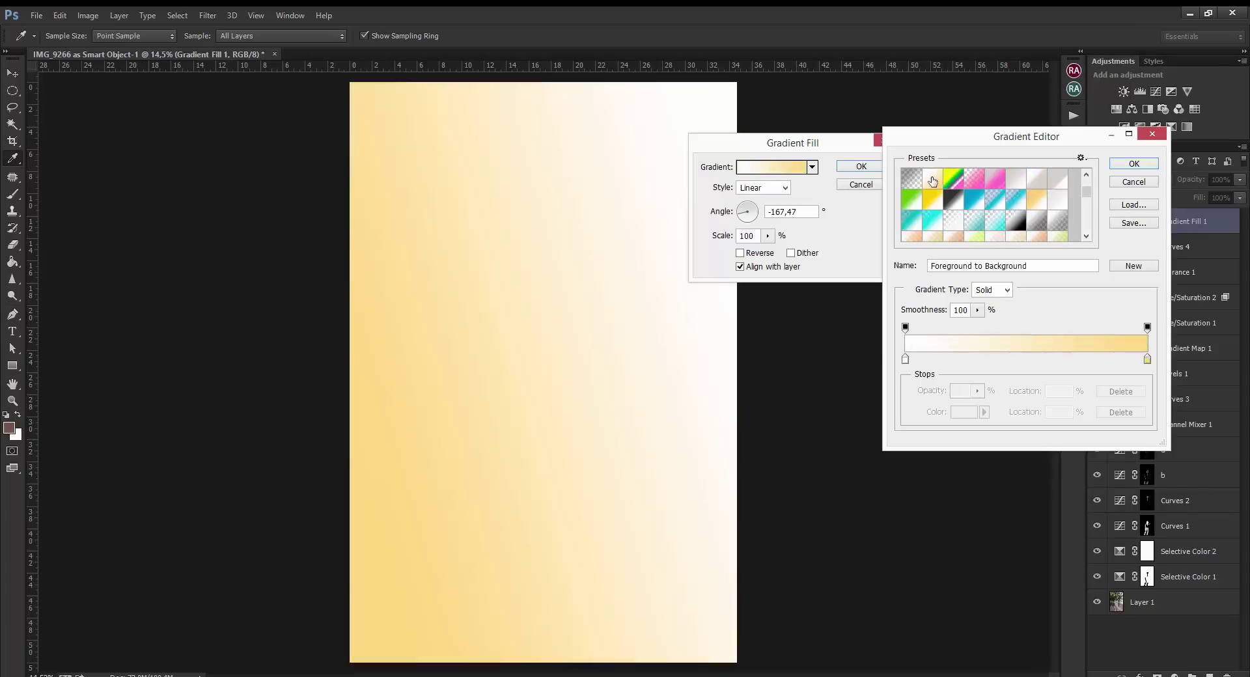
scroll(963, 209, down, 2)
click(976, 221)
scroll(983, 225, down, 2)
scroll(998, 233, down, 2)
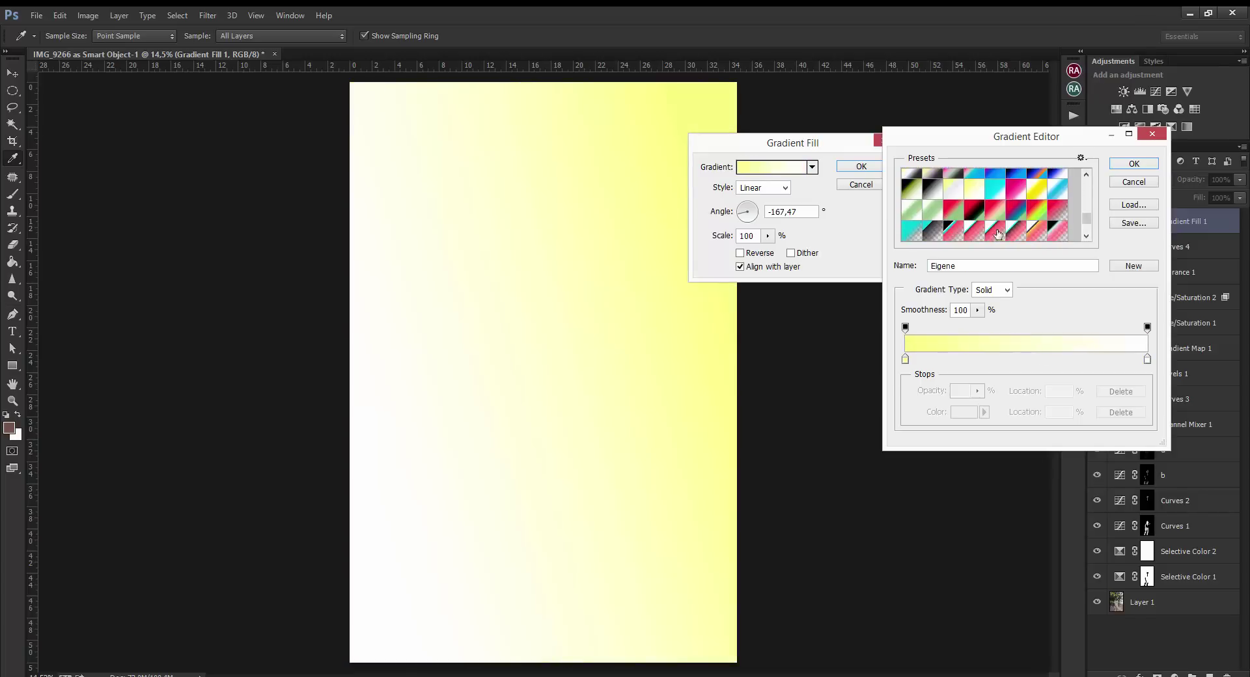
scroll(998, 233, down, 2)
click(998, 228)
scroll(998, 228, down, 2)
key(Return)
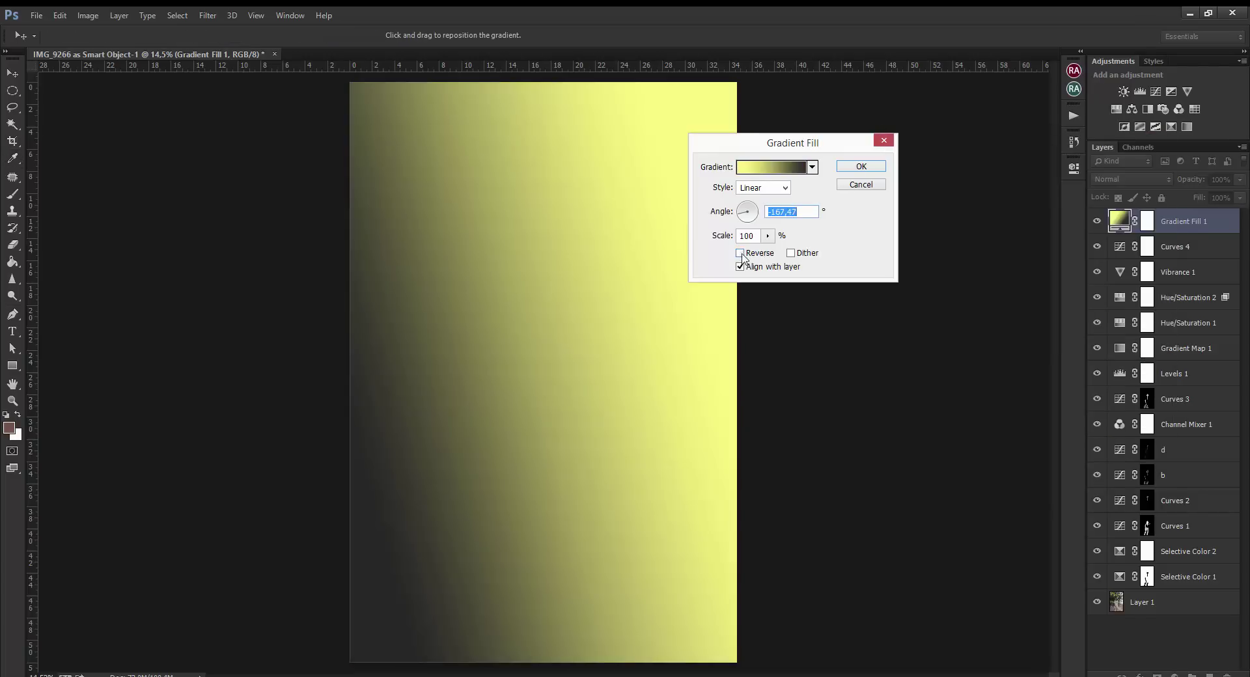
click(860, 166)
Set the gradient fill to Soft Light at 23%, then delete the layer
scroll(1110, 175, down, 3)
click(1110, 175)
click(1120, 342)
mouse_move(1240, 179)
mouse_down()
mouse_move(1186, 198)
mouse_move(1227, 674)
mouse_up()
click(1133, 179)
click(1120, 299)
Add a Gradient Map adjustment with an orange dark stop
click(1175, 674)
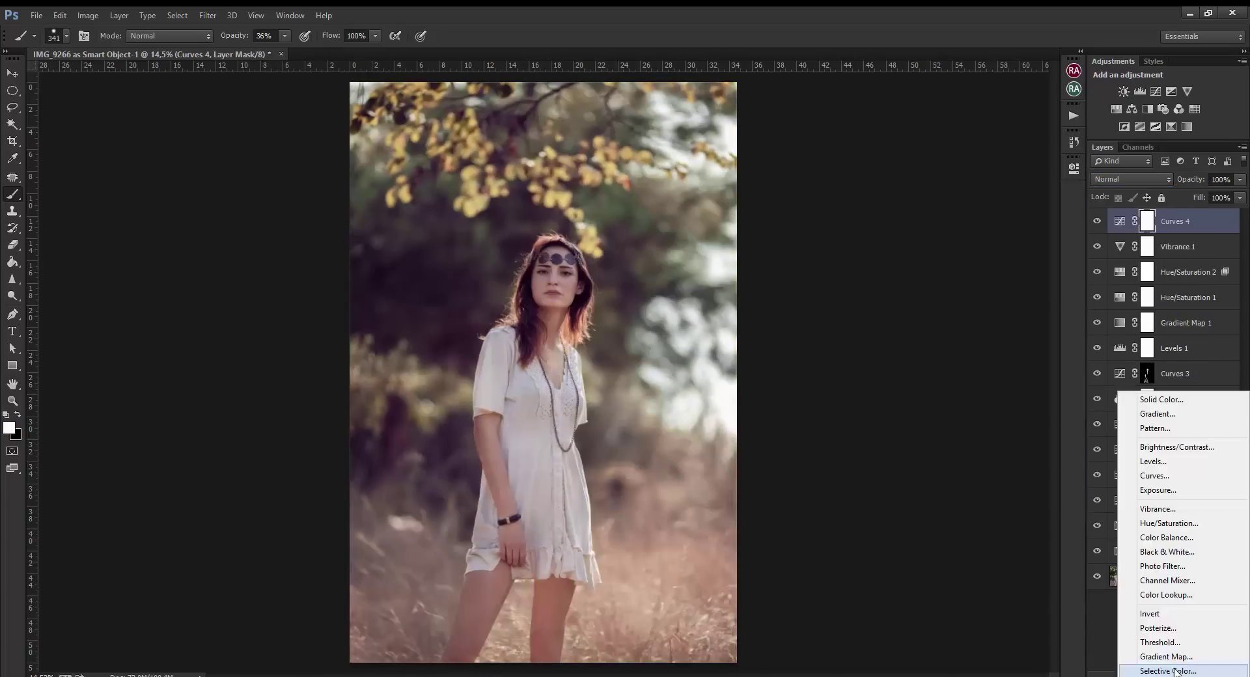
click(957, 200)
click(964, 412)
click(969, 160)
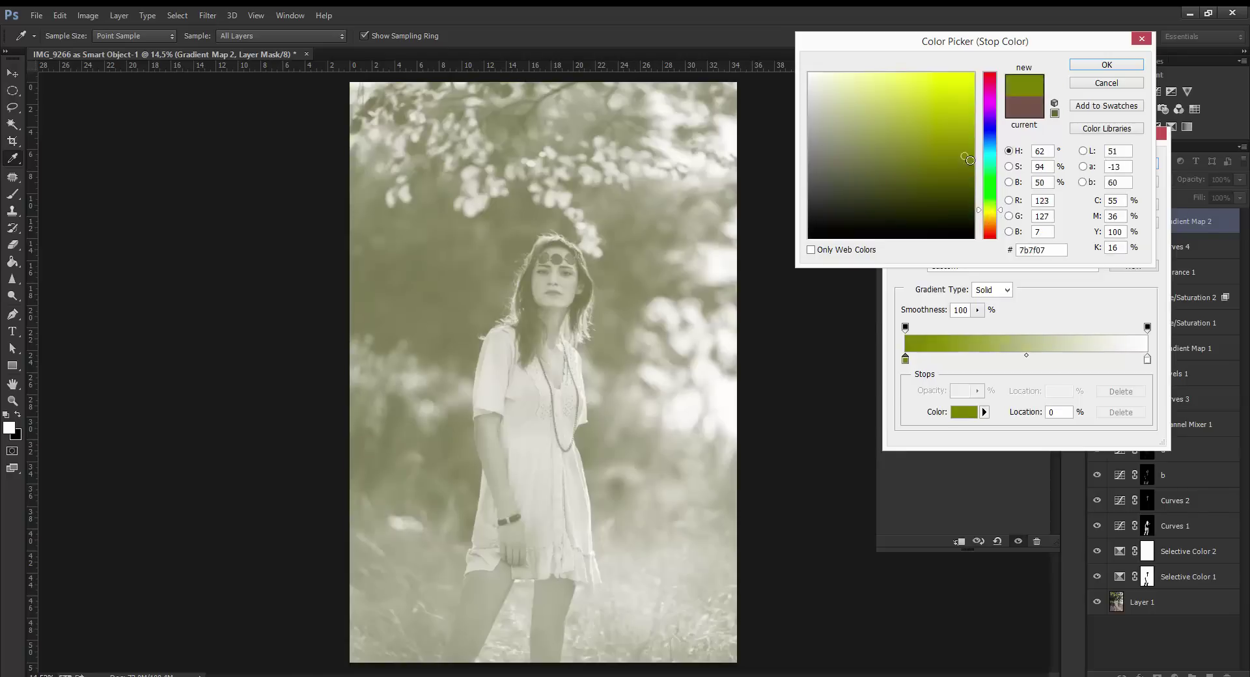
drag(990, 209, 989, 224)
click(1107, 65)
click(1133, 163)
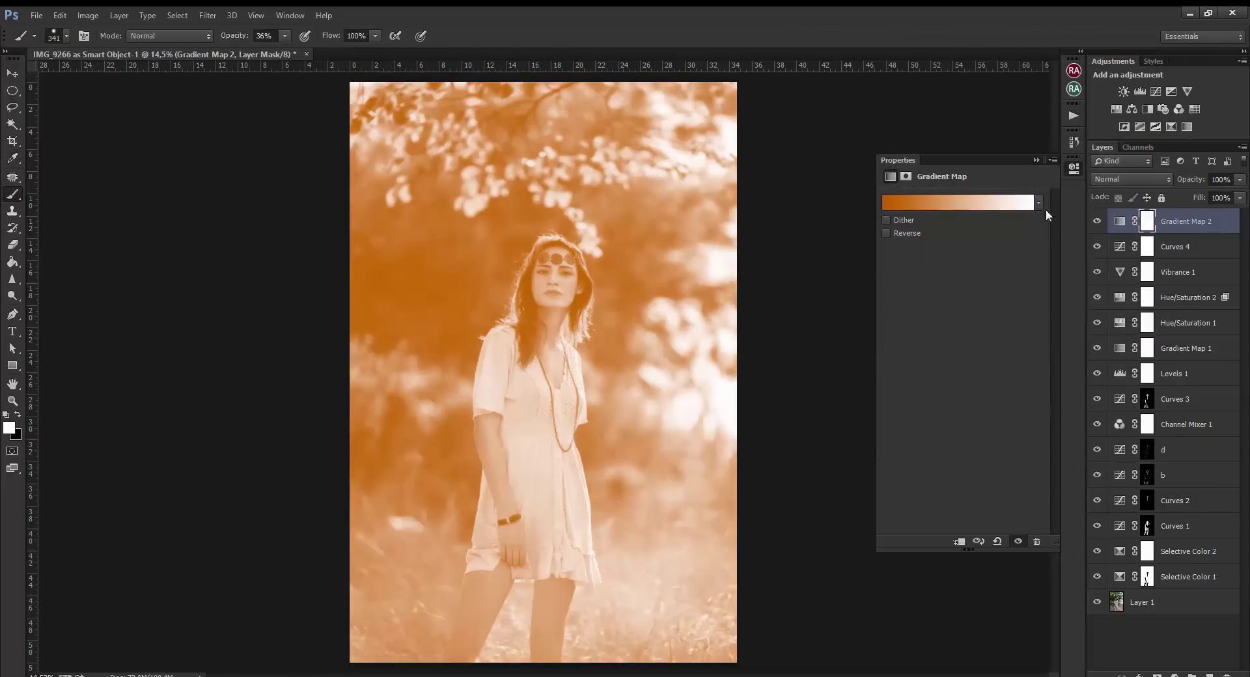
Set the map to 17% opacity, invert its mask, and paint the tint back with a small 34% brush
click(1239, 179)
drag(1241, 197, 1185, 199)
key(ctrl+i)
click(18, 416)
key(bracketleft)
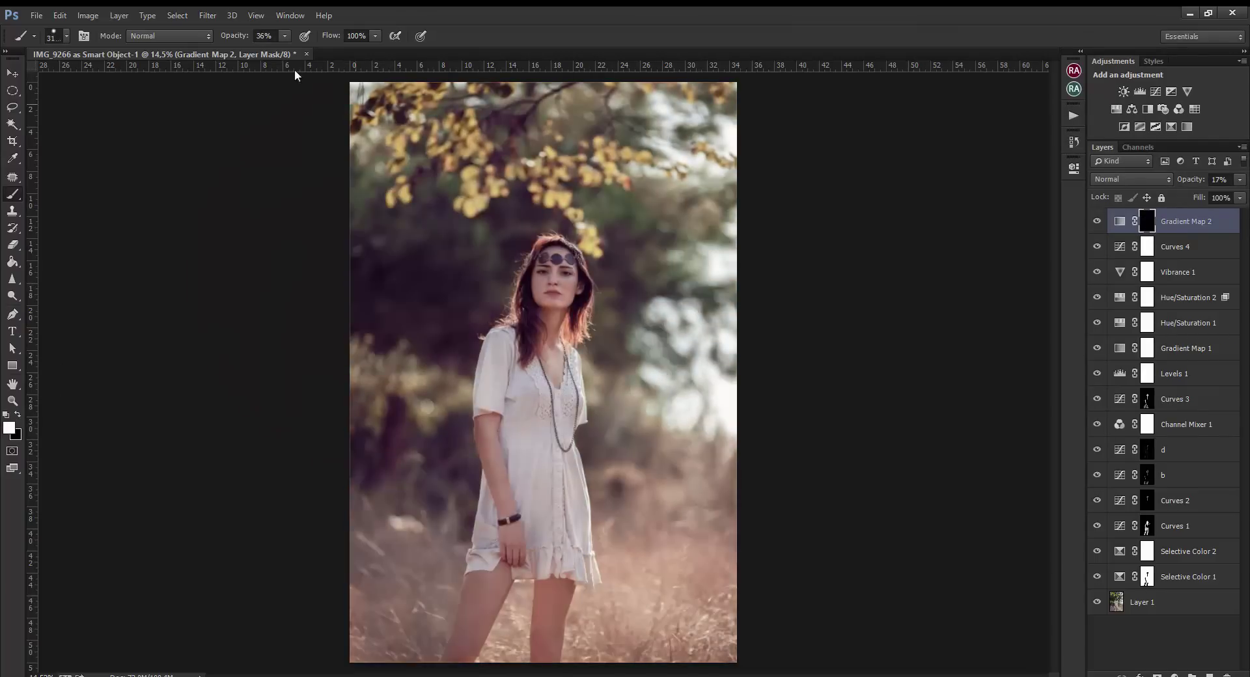
drag(274, 55, 284, 52)
drag(530, 673, 739, 223)
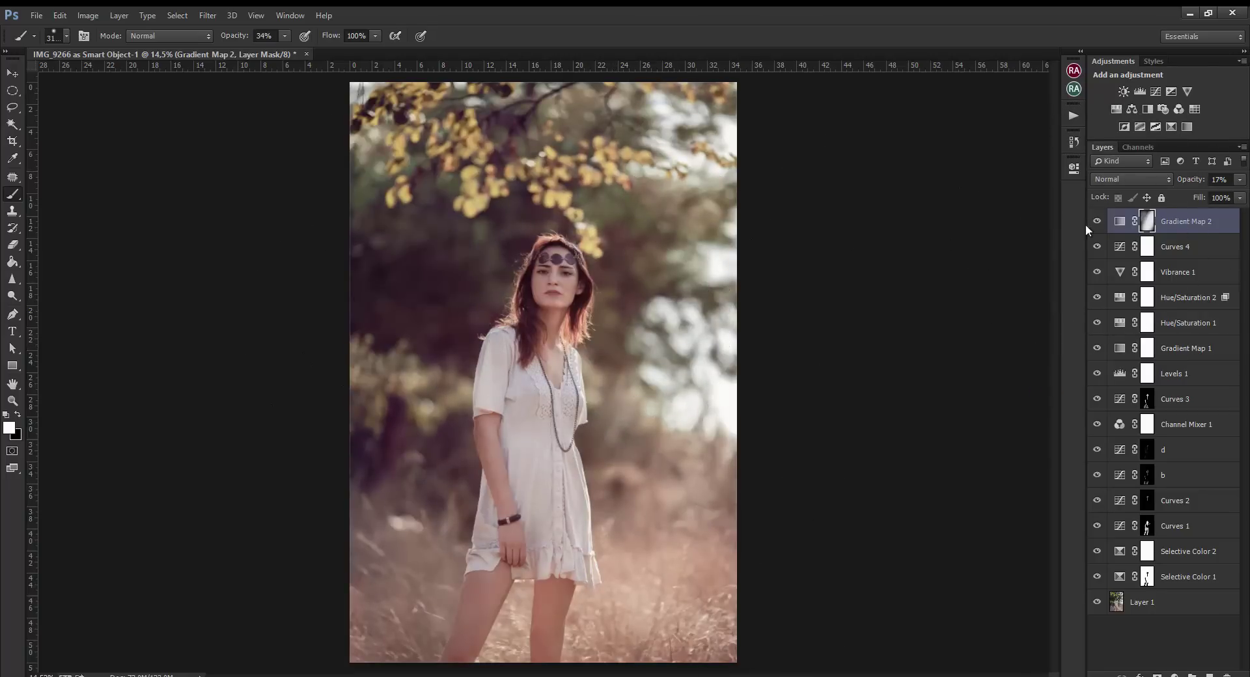
Add a Color Balance layer nudging midtones slightly toward cyan and blue
click(1174, 674)
click(1157, 538)
drag(940, 238, 944, 235)
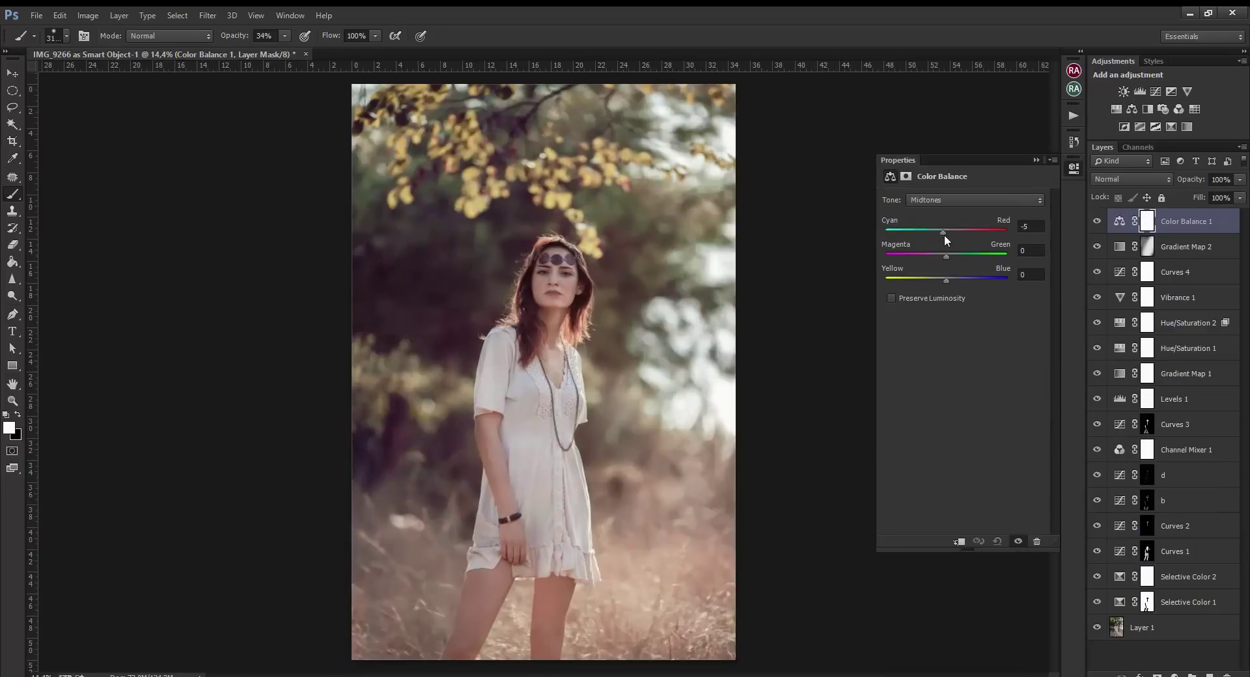
click(937, 200)
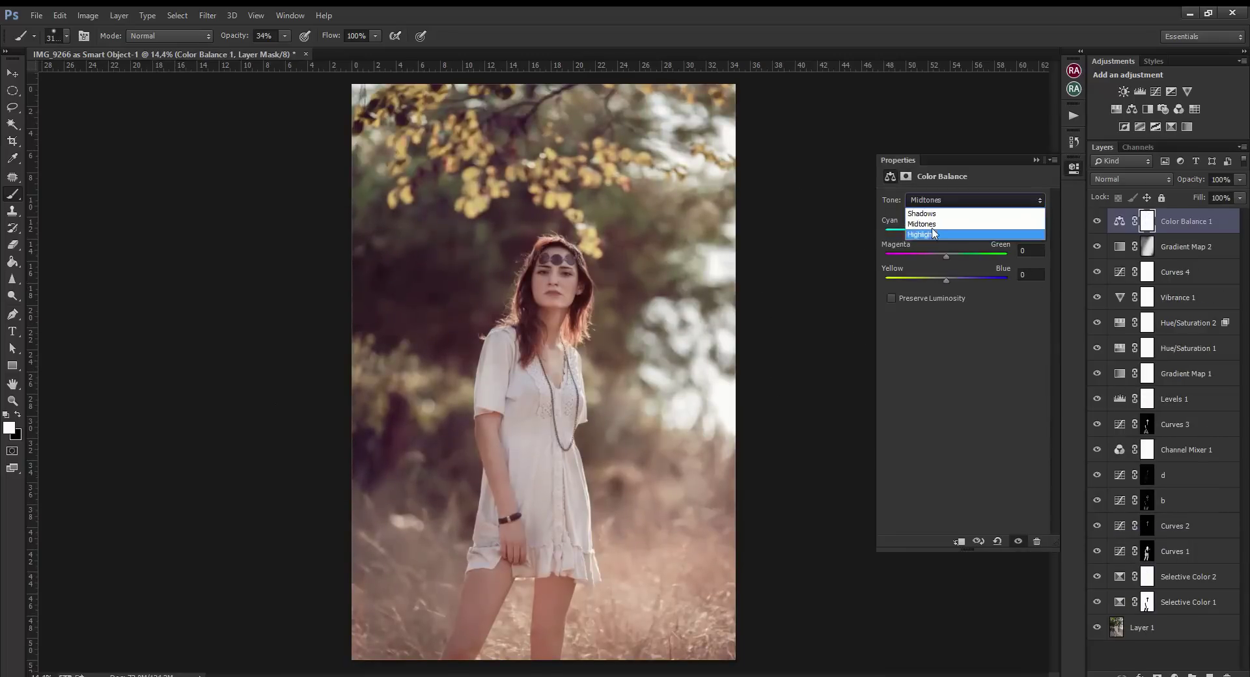
drag(946, 280, 964, 281)
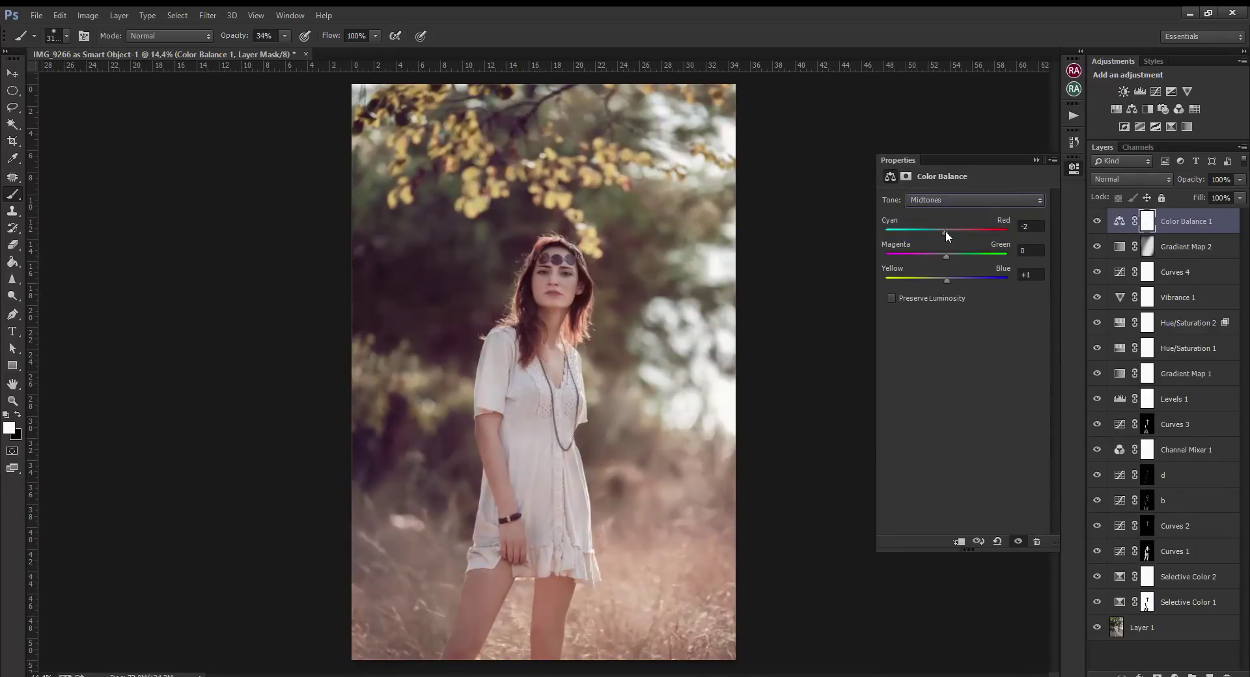
scroll(572, 280, up, 5)
scroll(572, 280, up, 4)
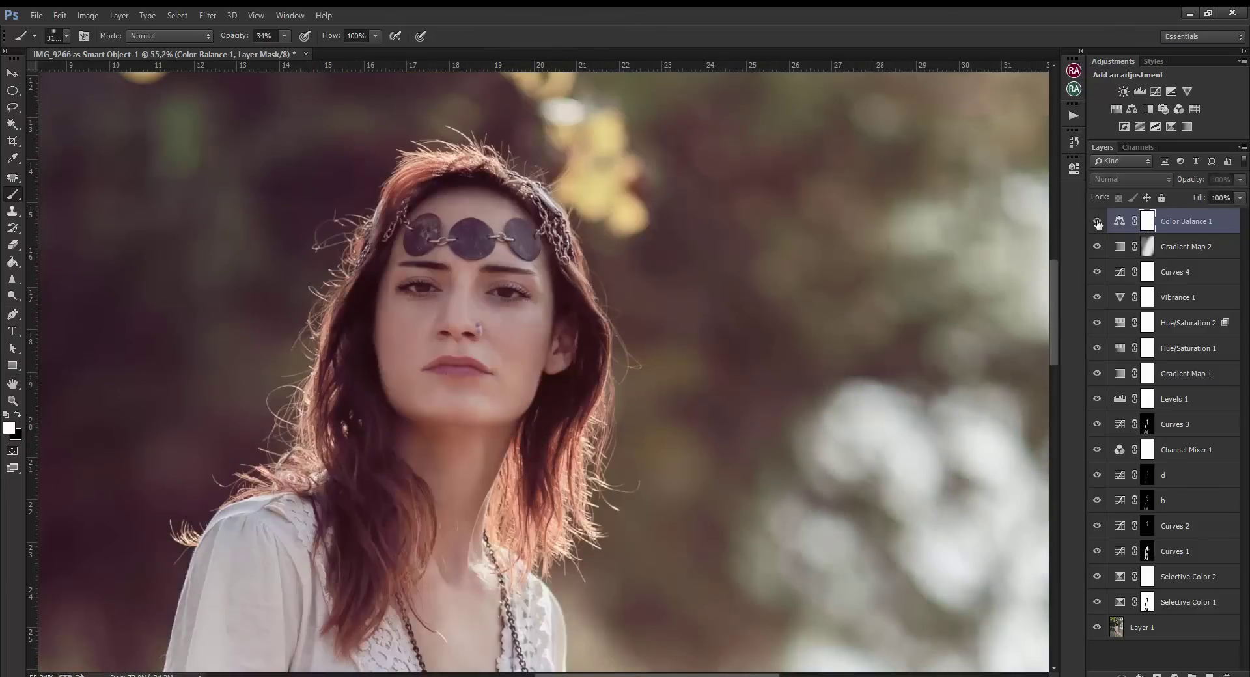
scroll(827, 338, down, 10)
Group all adjustment layers into Group 1 at 89% opacity
shift+click(1188, 606)
right_click(1185, 605)
click(1114, 146)
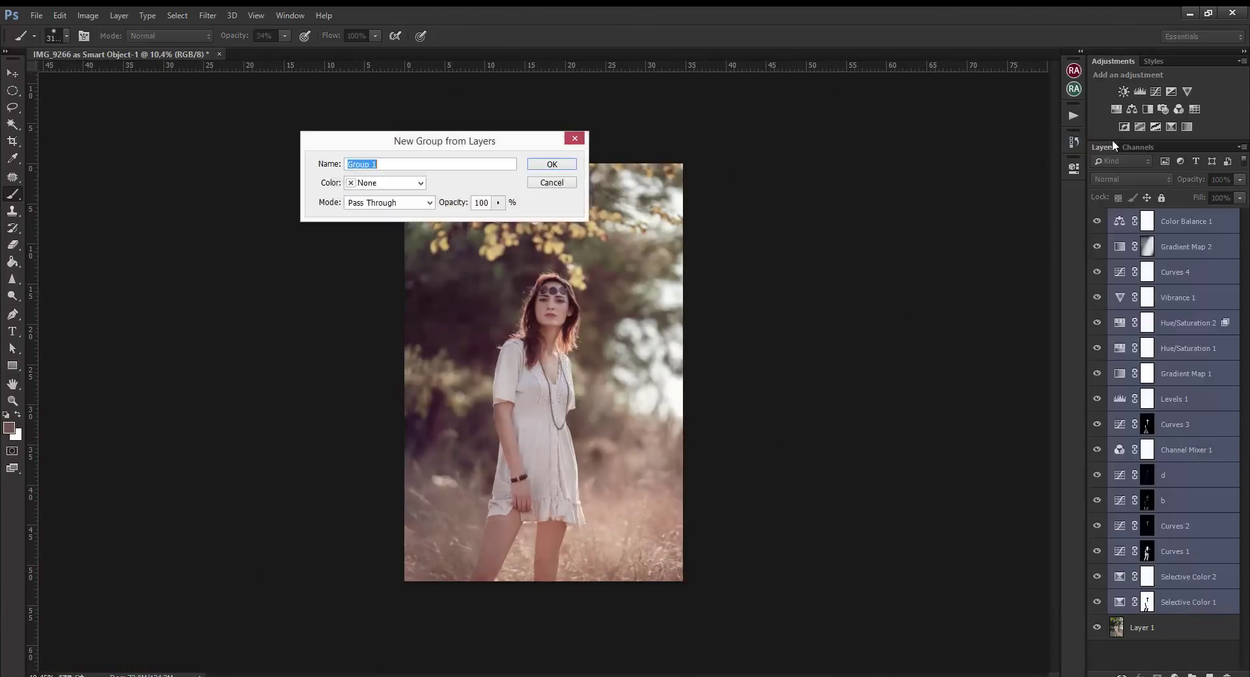
key(Return)
click(1098, 217)
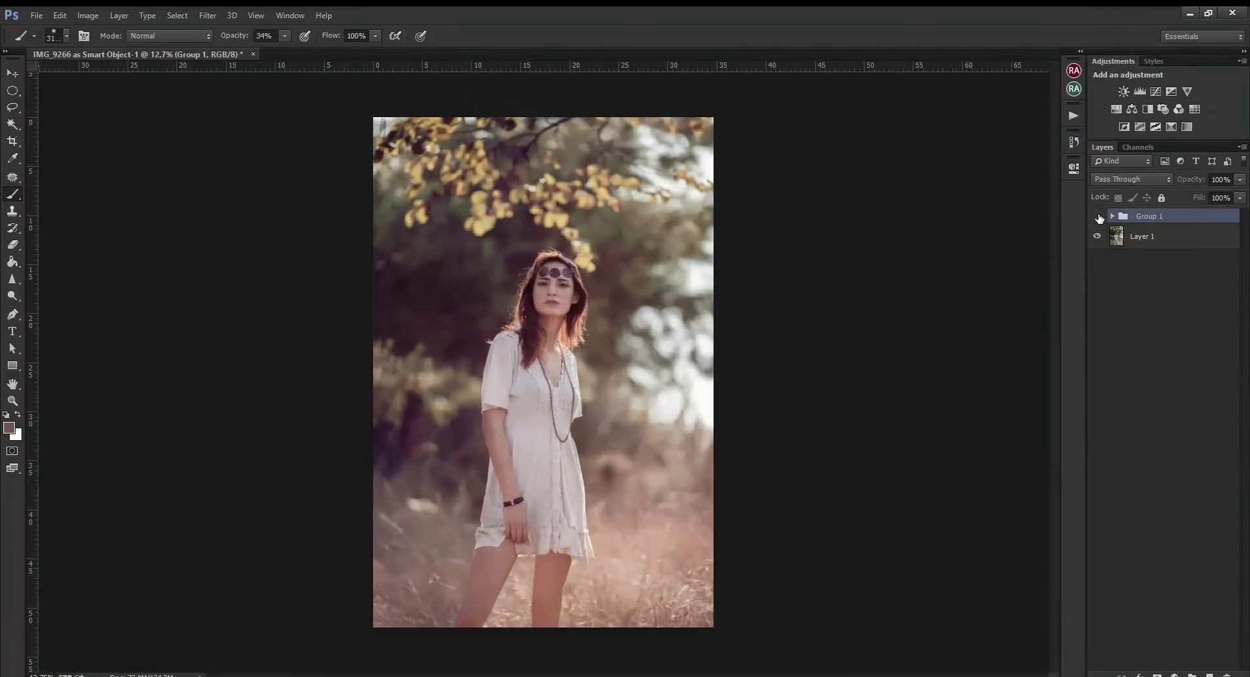
drag(1239, 179, 1236, 210)
Add a Levels layer and a darkening Curves layer with an inverted mask
click(1174, 675)
click(1146, 460)
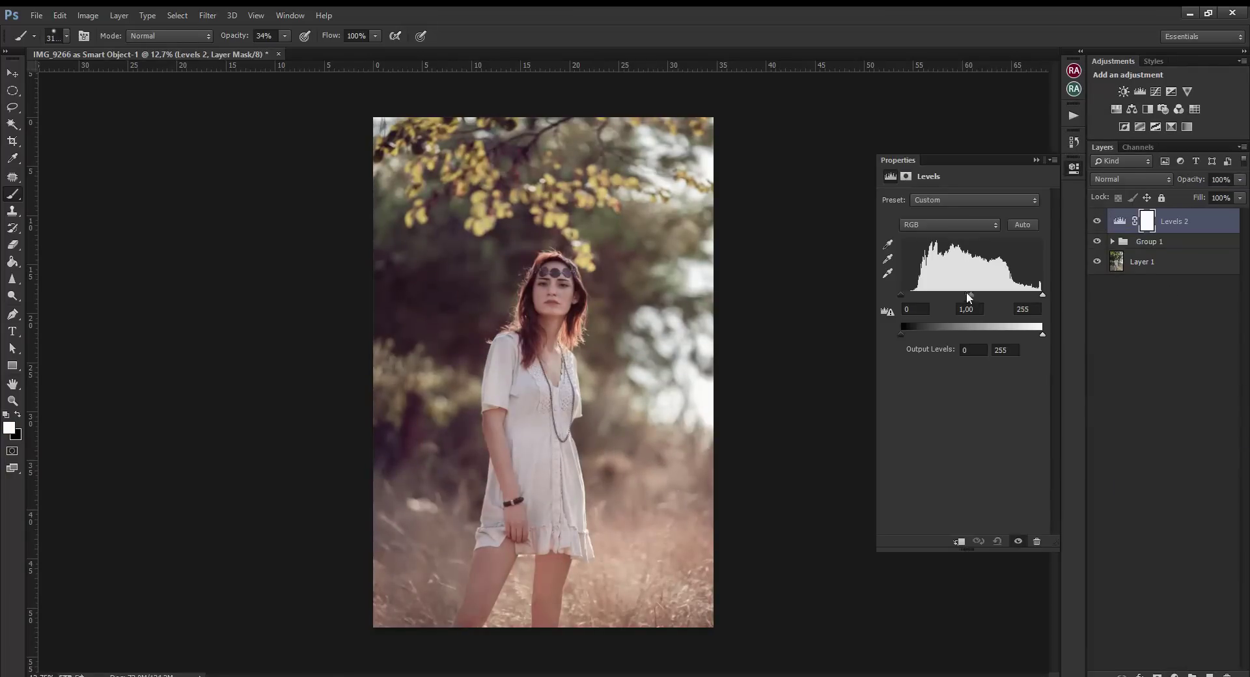
click(1036, 160)
click(1174, 675)
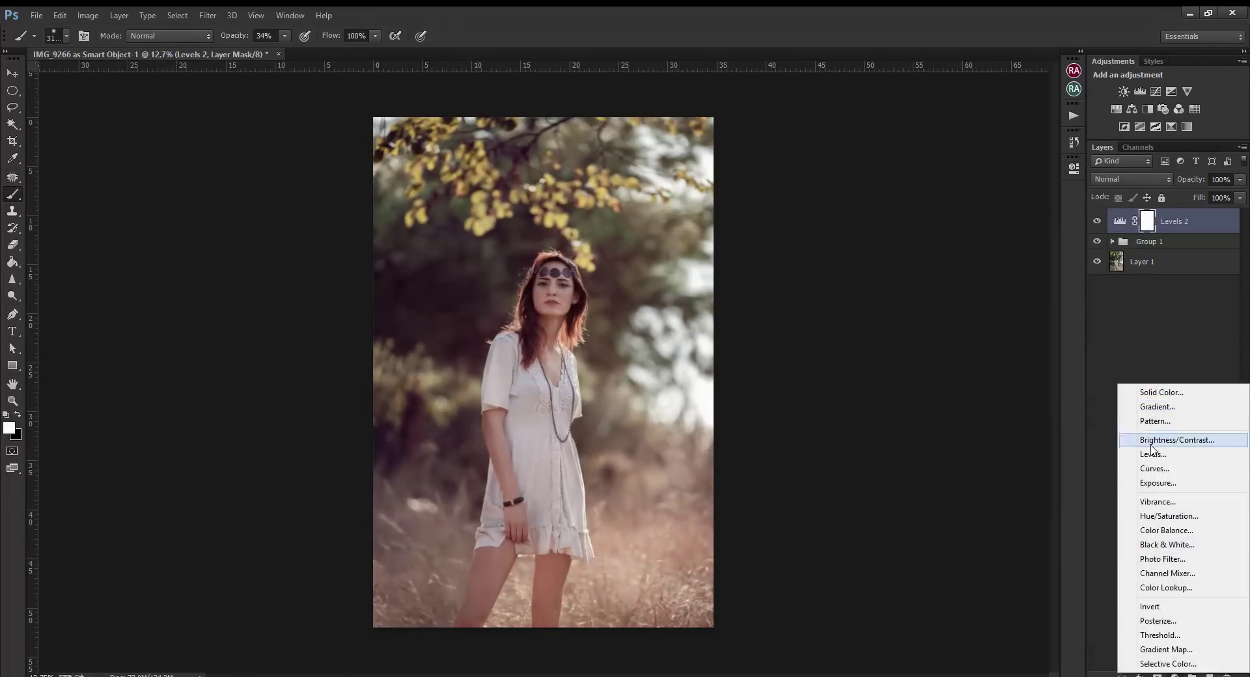
click(1146, 474)
drag(970, 260, 976, 293)
click(1036, 160)
key(ctrl+i)
drag(341, 313, 365, 313)
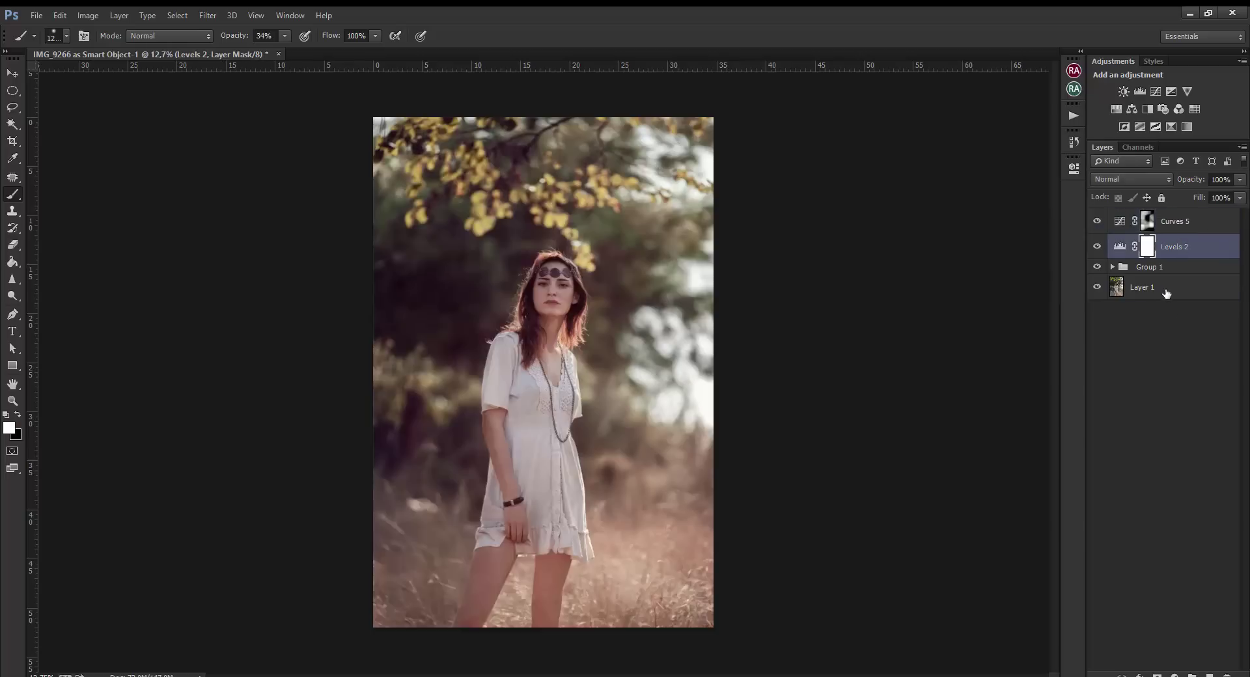
Apply Smart Sharpen to Layer 1 with Amount 103%
click(1145, 287)
click(208, 15)
click(420, 274)
drag(703, 293, 720, 329)
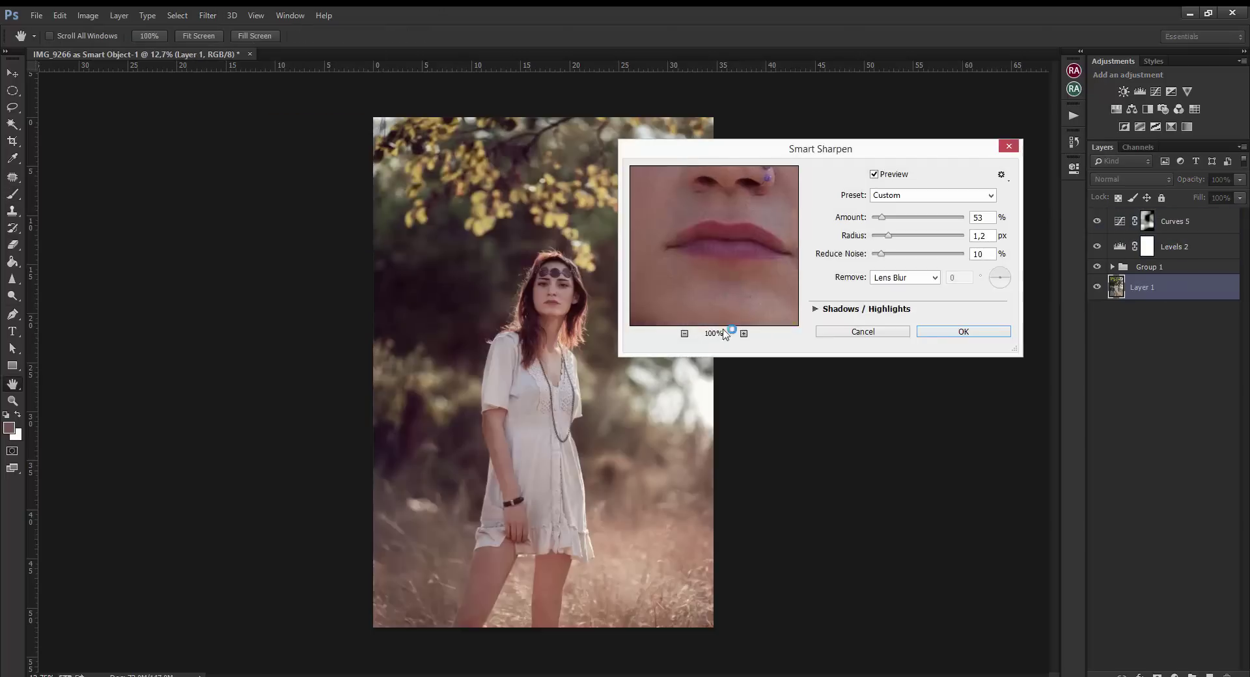
click(684, 333)
drag(722, 208, 732, 257)
click(957, 332)
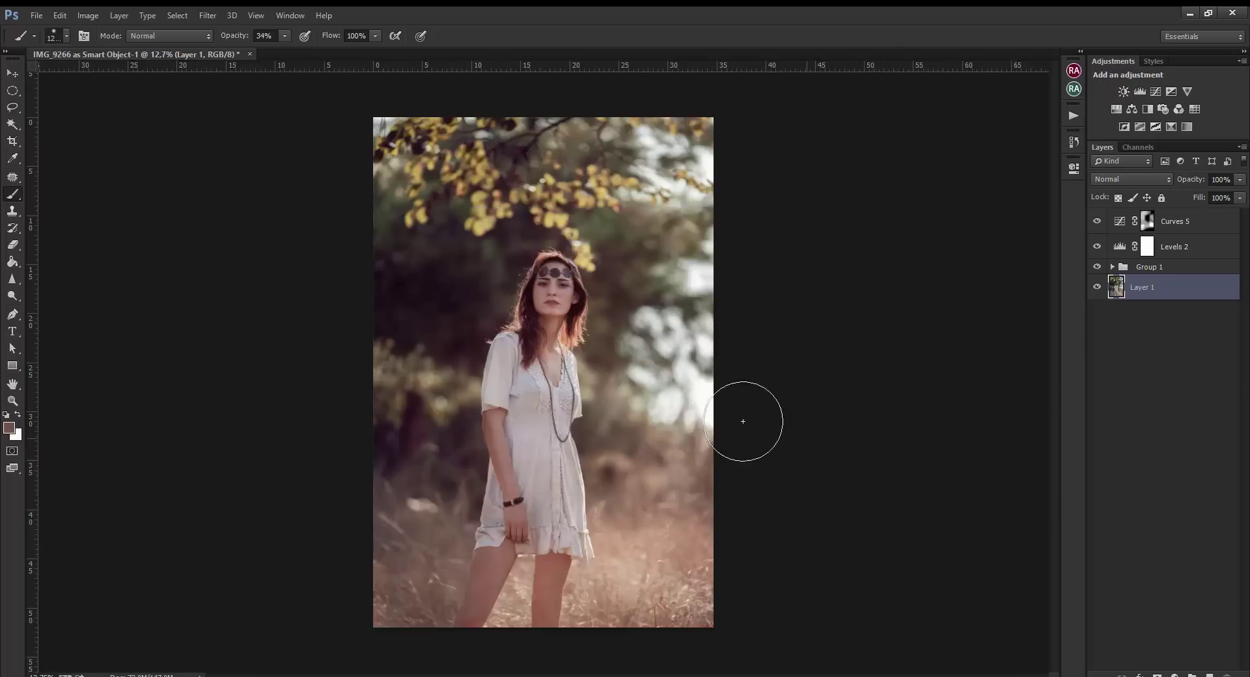
scroll(742, 418, up, 5)
Merge visible, double the canvas width leftward, and place original IMG_9266 in the left half
scroll(714, 454, down, 5)
key(ctrl+shift+e)
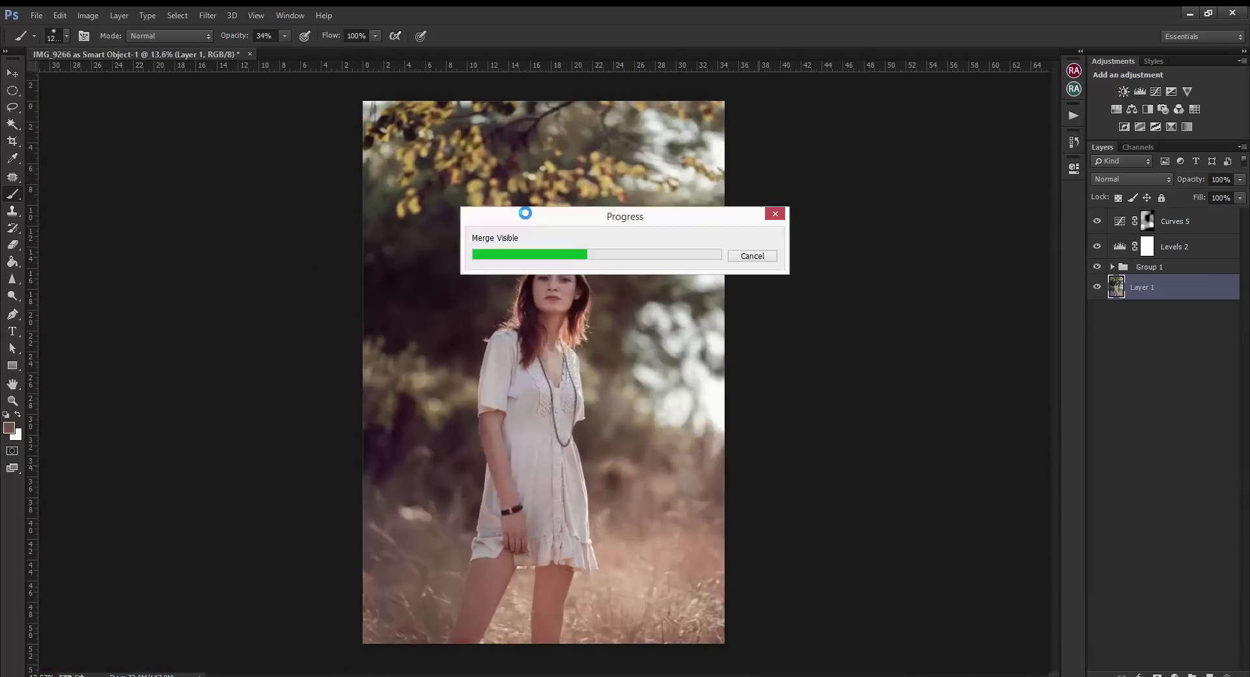
key(c)
drag(369, 371, 181, 371)
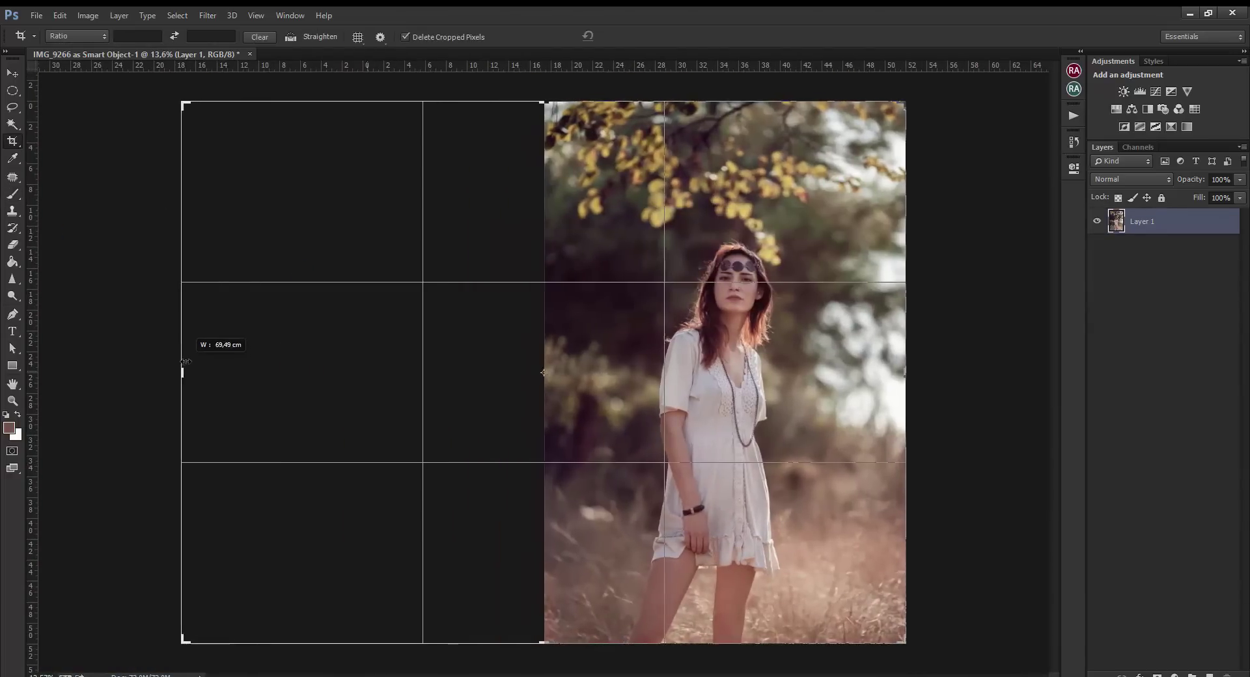
key(Return)
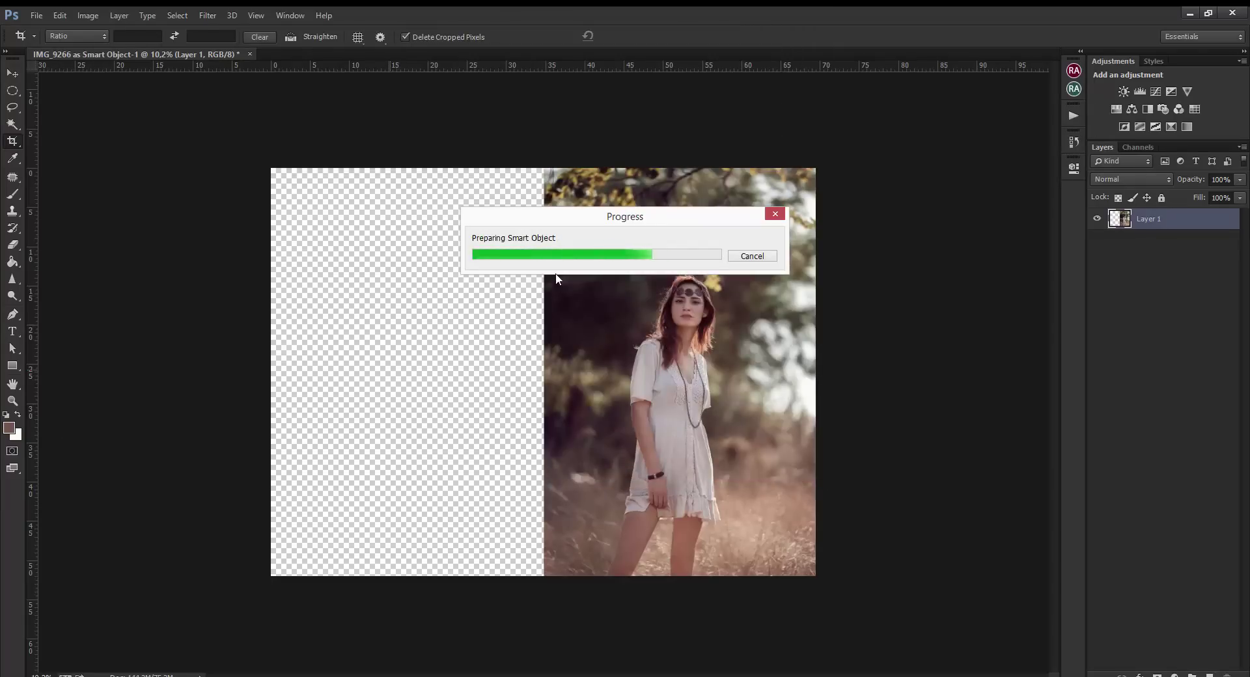
drag(557, 326, 420, 325)
key(Return)
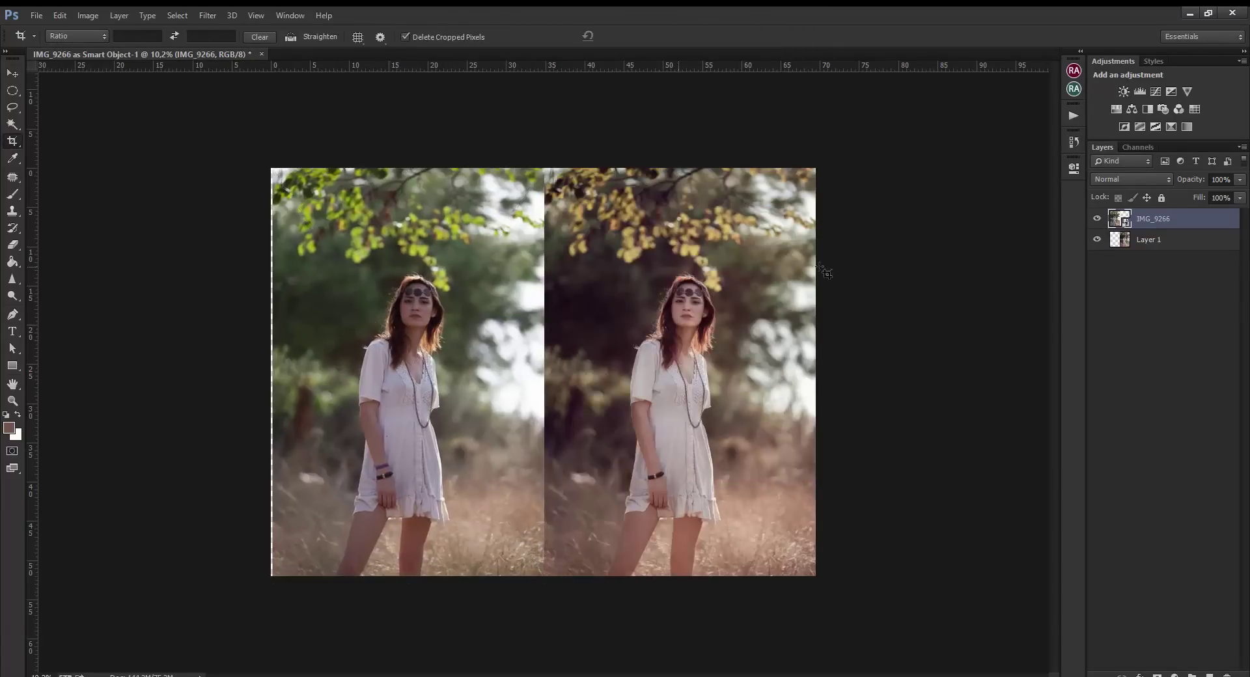